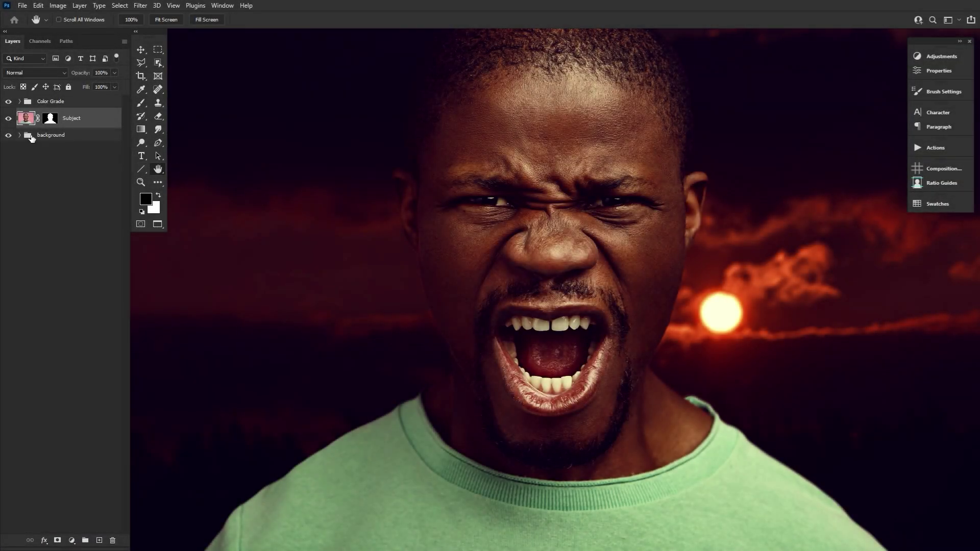
Step: Inspect the Color Grade and background groups by switching their adjustment layers off and back on, leaving both groups collapsed
click(20, 135)
click(20, 101)
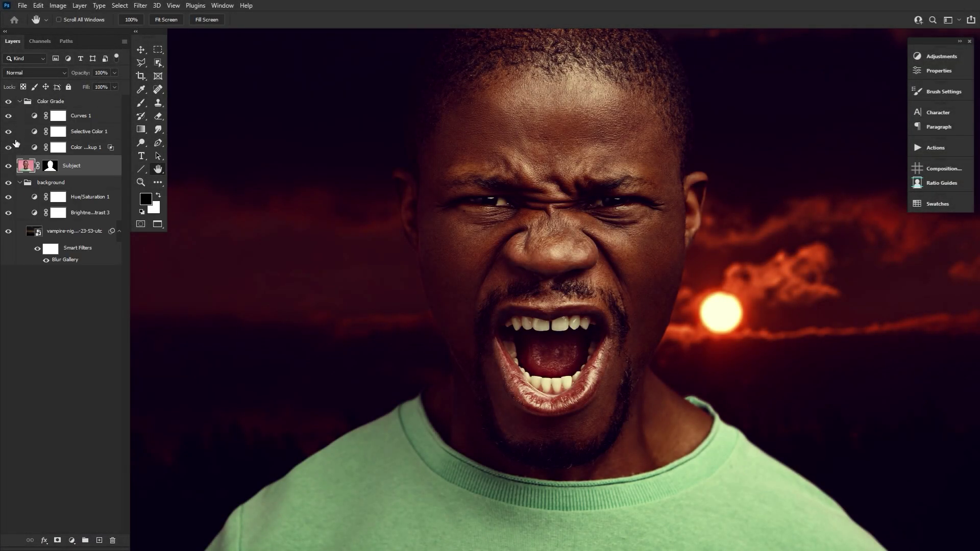
drag(9, 144, 9, 158)
click(9, 213)
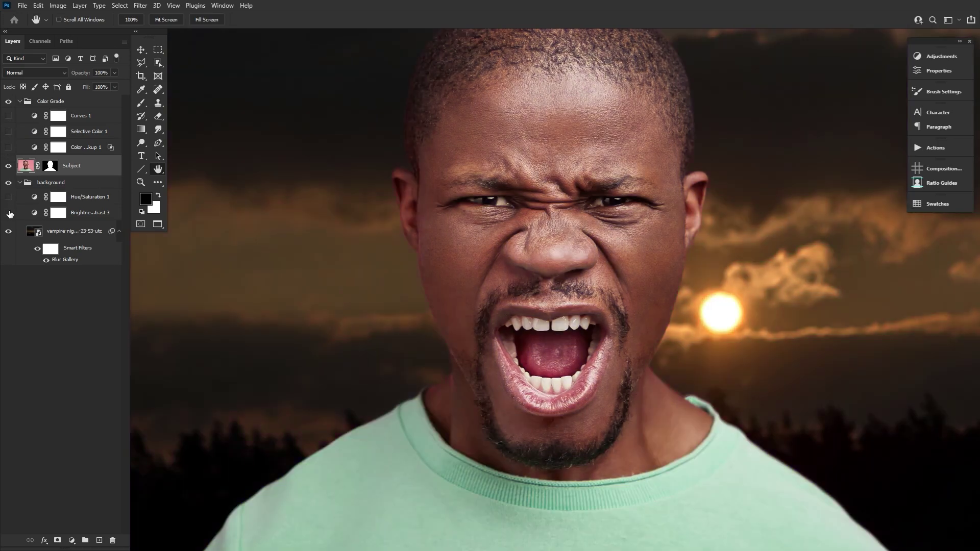
click(9, 211)
click(8, 117)
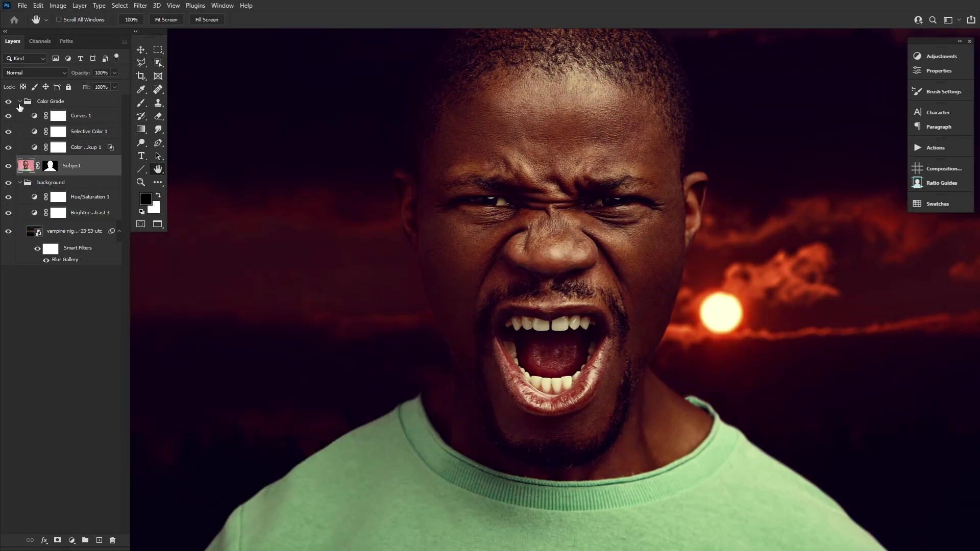
click(20, 102)
click(19, 135)
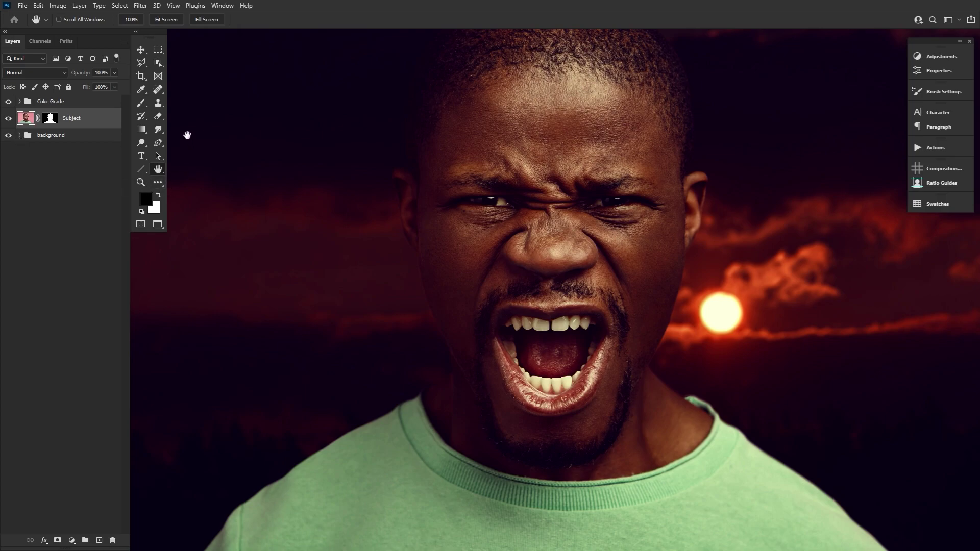
Step: View the Subject layer's original backdrop by disabling its layer mask, and enable the mask again
key(x)
right_click(61, 124)
click(62, 125)
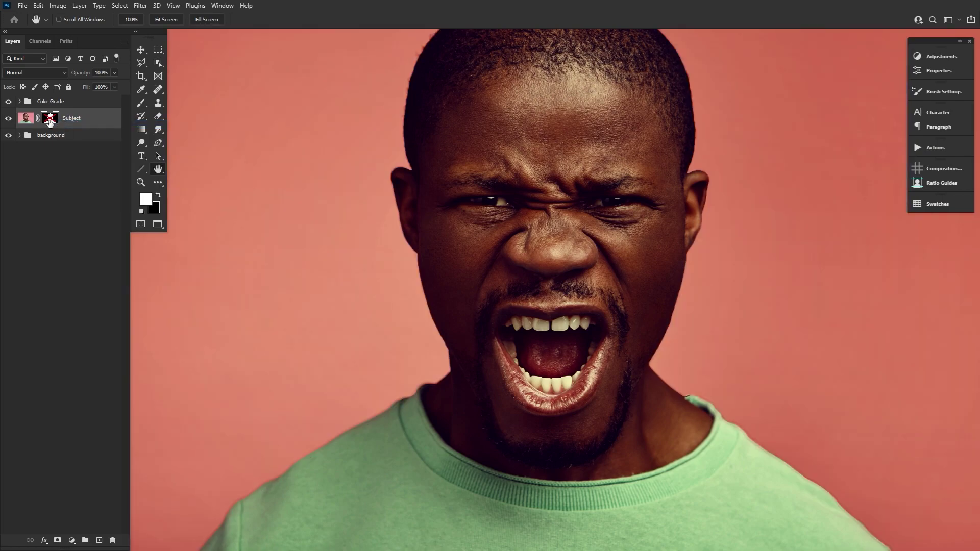
right_click(49, 120)
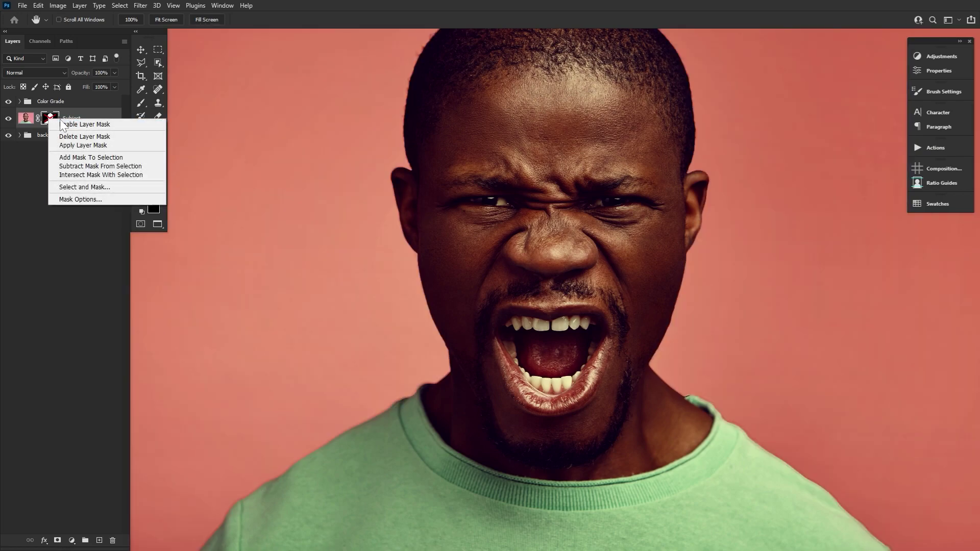
click(90, 125)
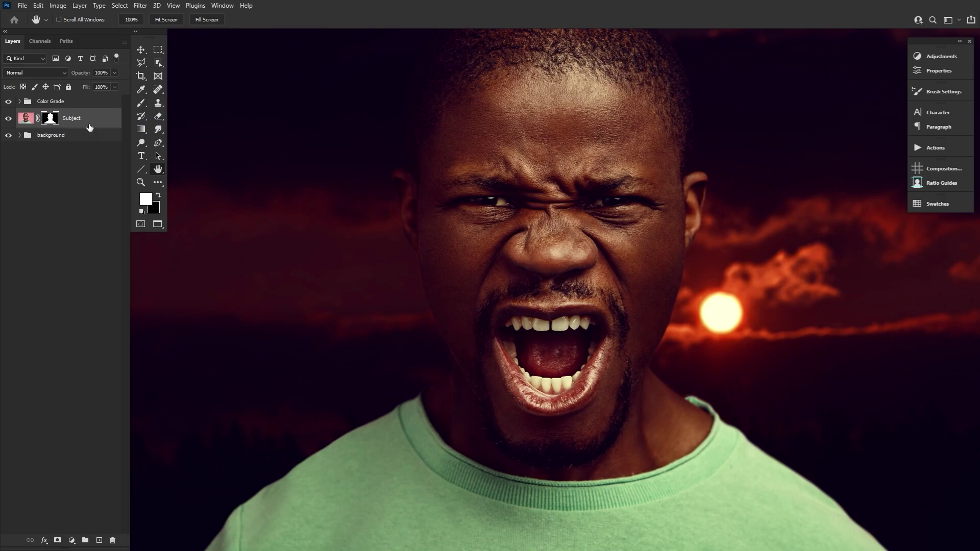
Step: Add a Gradient Map adjustment above the Subject layer and clip it to that layer
click(934, 57)
click(760, 102)
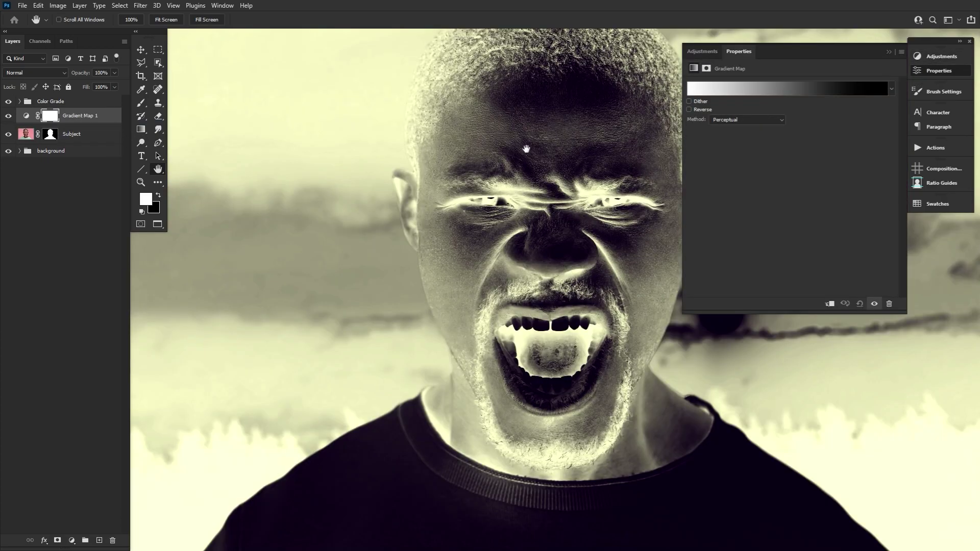
alt+click(92, 125)
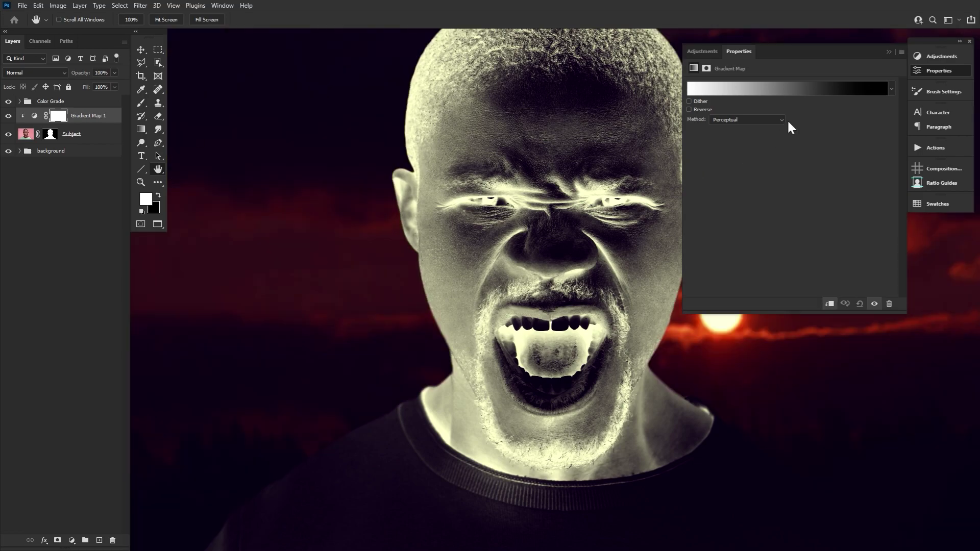
Step: Apply the last preset below the Neutrals group, a near-black to light gray gradient, to the Gradient Map
click(790, 90)
drag(622, 97, 622, 151)
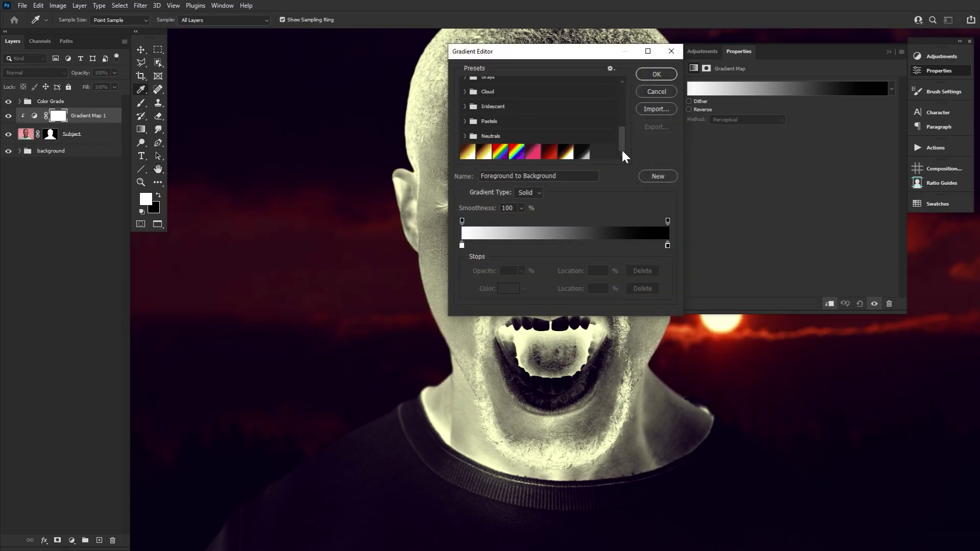
click(582, 152)
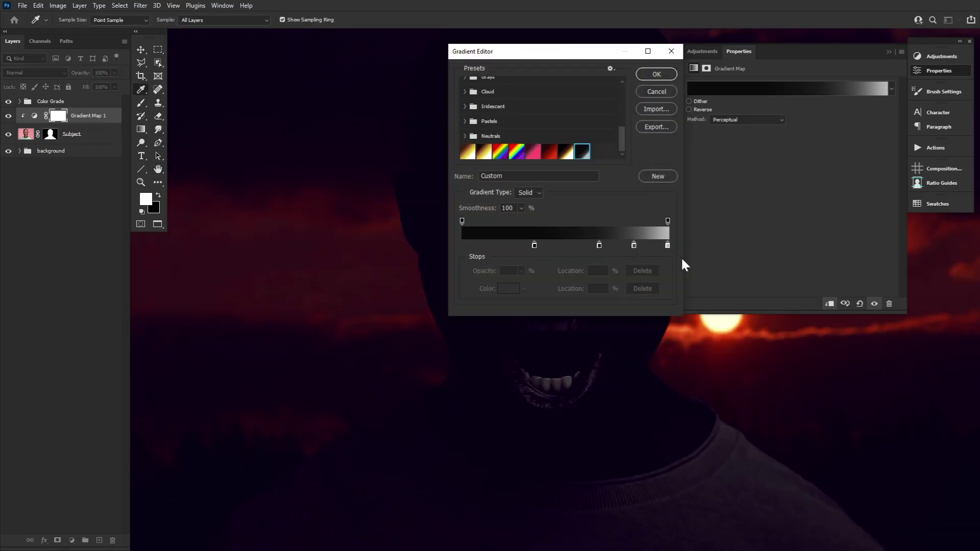
click(666, 78)
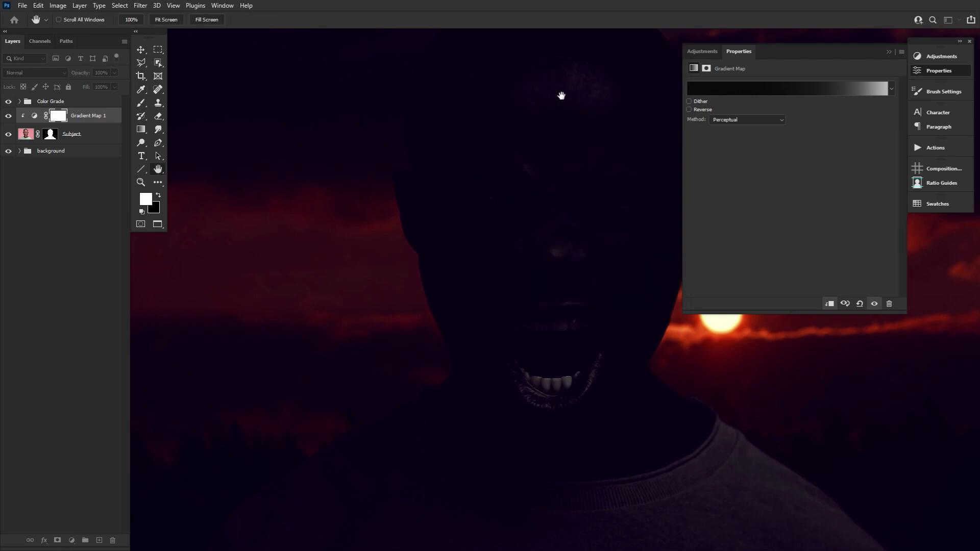
Step: Invert the Gradient Map's mask to black and paint white over the green shirt to turn it dark
click(54, 118)
key(ctrl+i)
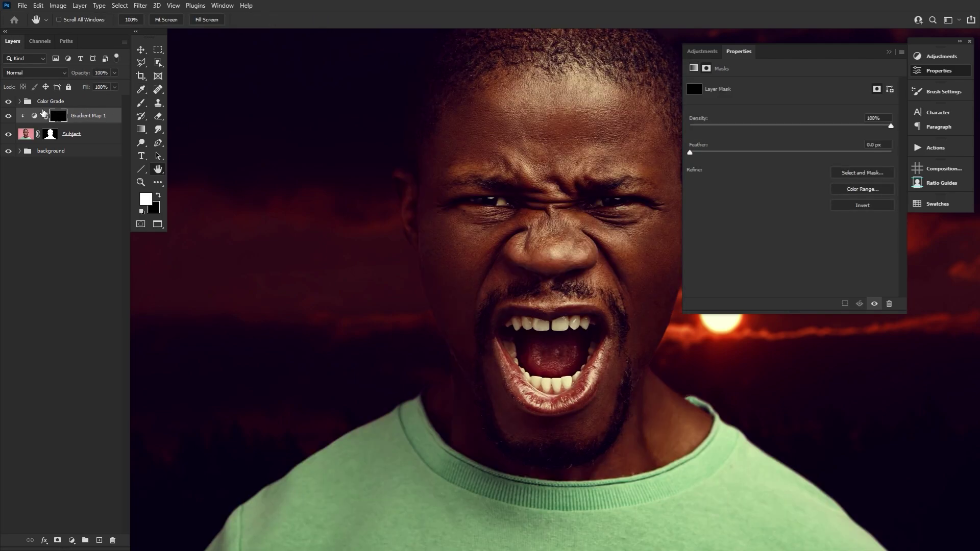
click(141, 103)
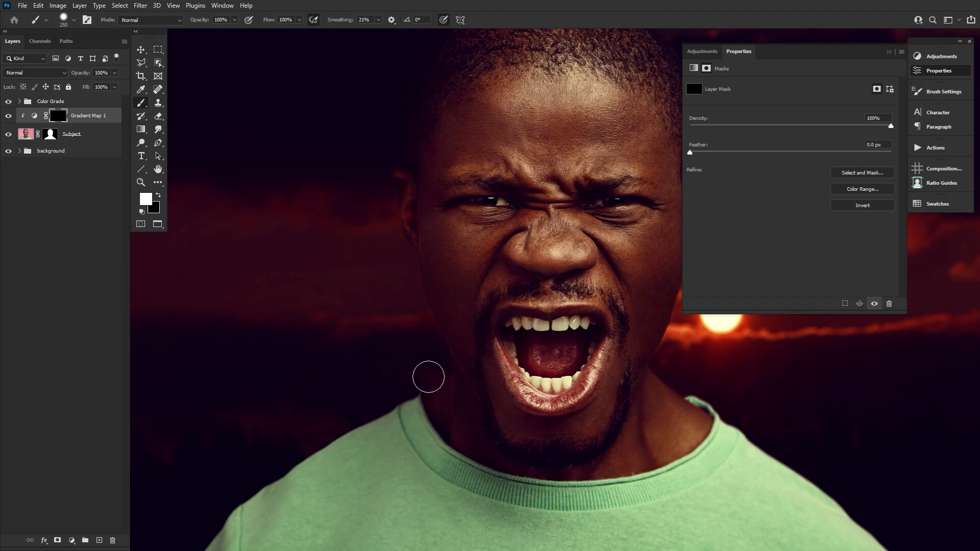
mouse_move(265, 505)
mouse_down()
mouse_move(256, 531)
mouse_move(323, 480)
mouse_move(391, 316)
mouse_up()
mouse_move(295, 343)
mouse_down()
mouse_move(190, 497)
mouse_move(340, 341)
mouse_move(278, 419)
mouse_move(193, 482)
mouse_move(339, 336)
mouse_move(340, 416)
mouse_move(396, 285)
mouse_move(324, 485)
mouse_move(333, 357)
mouse_move(354, 428)
mouse_move(738, 425)
mouse_move(671, 419)
mouse_move(298, 462)
mouse_move(518, 420)
mouse_move(332, 400)
mouse_move(423, 461)
mouse_move(357, 355)
mouse_move(410, 447)
mouse_move(385, 264)
mouse_move(471, 443)
mouse_move(390, 286)
mouse_move(484, 426)
mouse_move(405, 294)
mouse_move(466, 366)
mouse_up()
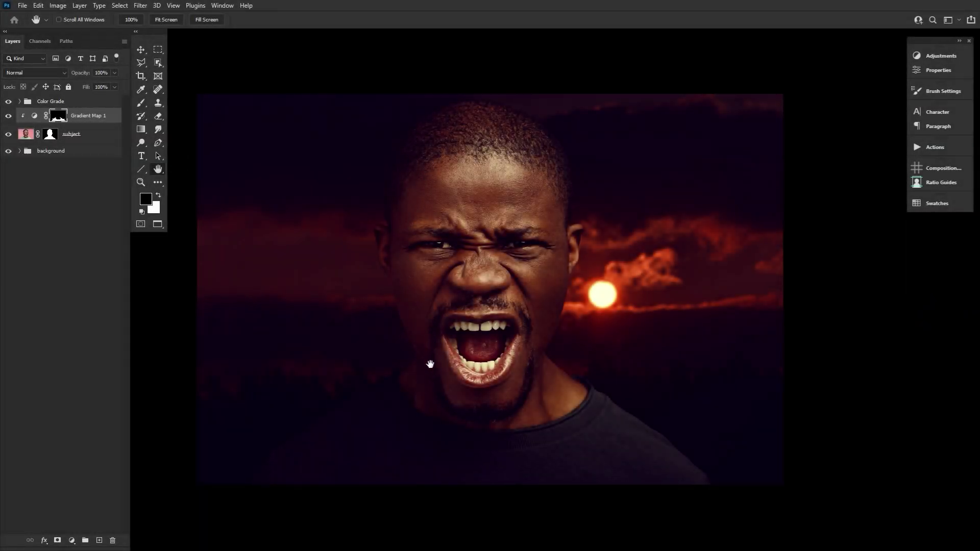
Step: Add a dark navy Solid Color fill layer, about hue 237° and 17% brightness, clipped to the subject
click(72, 540)
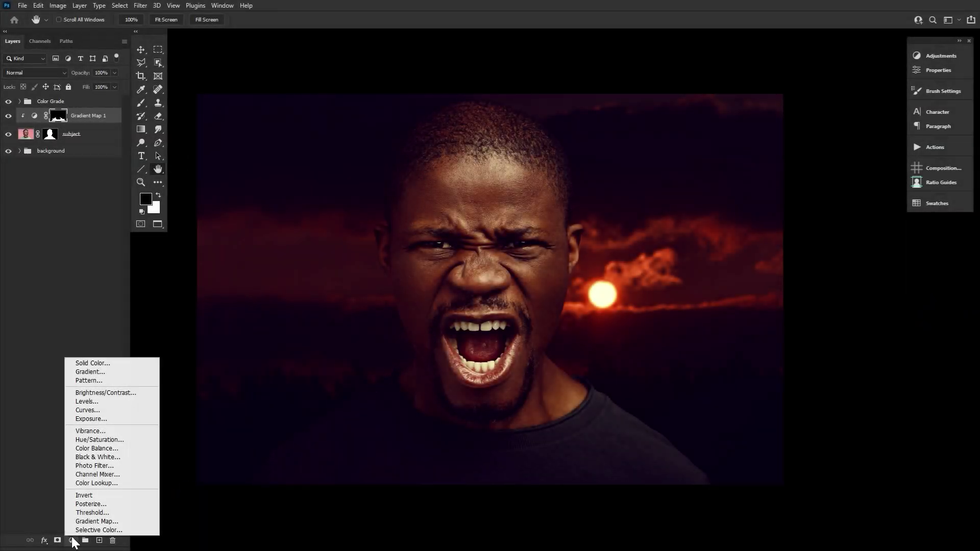
click(108, 364)
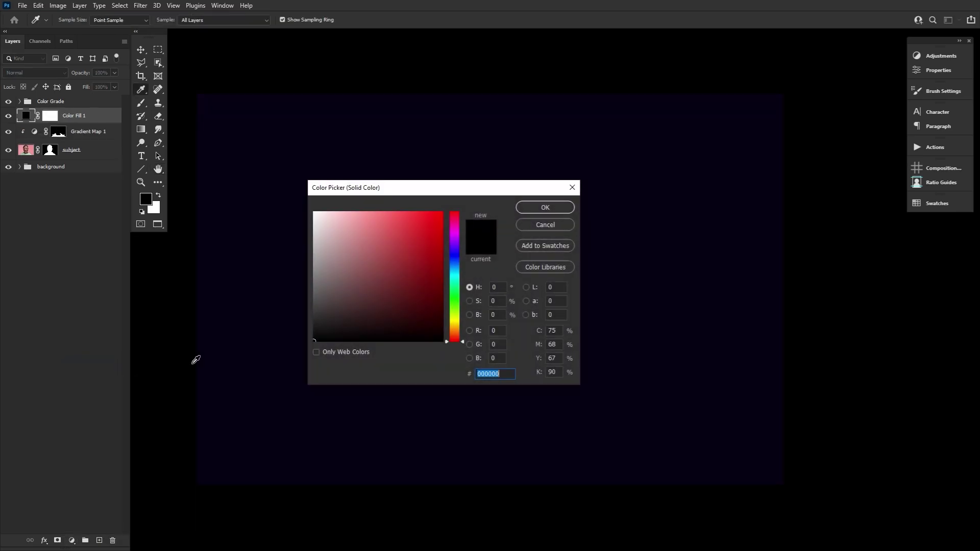
click(458, 254)
drag(429, 245, 485, 314)
click(540, 208)
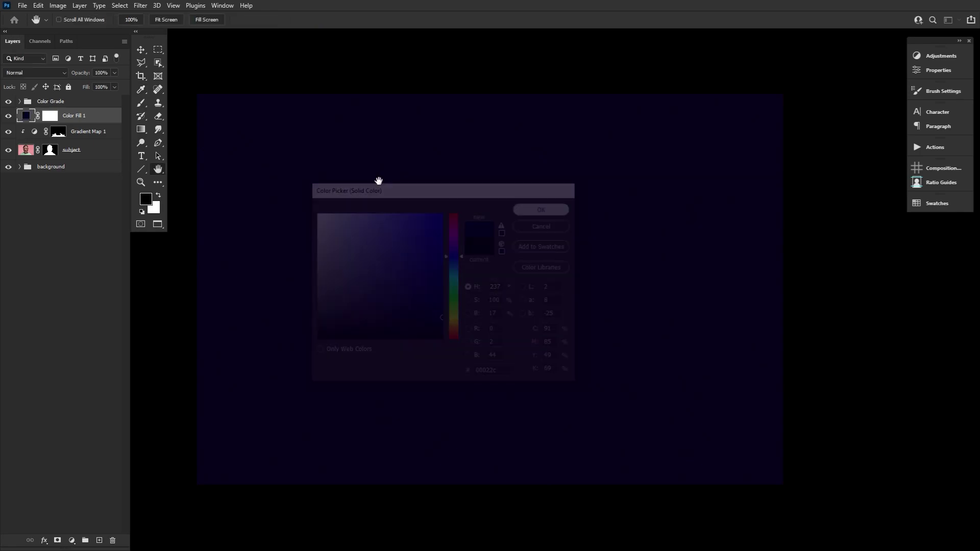
alt+click(108, 123)
Step: Set the color fill layer's blend mode to Multiply and its opacity to 51%
click(34, 72)
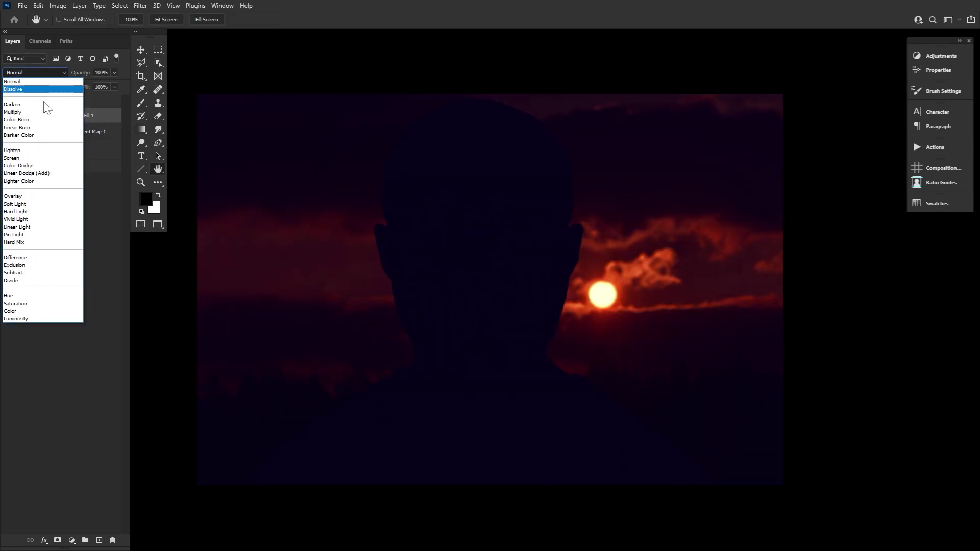
click(41, 113)
drag(84, 75, 60, 78)
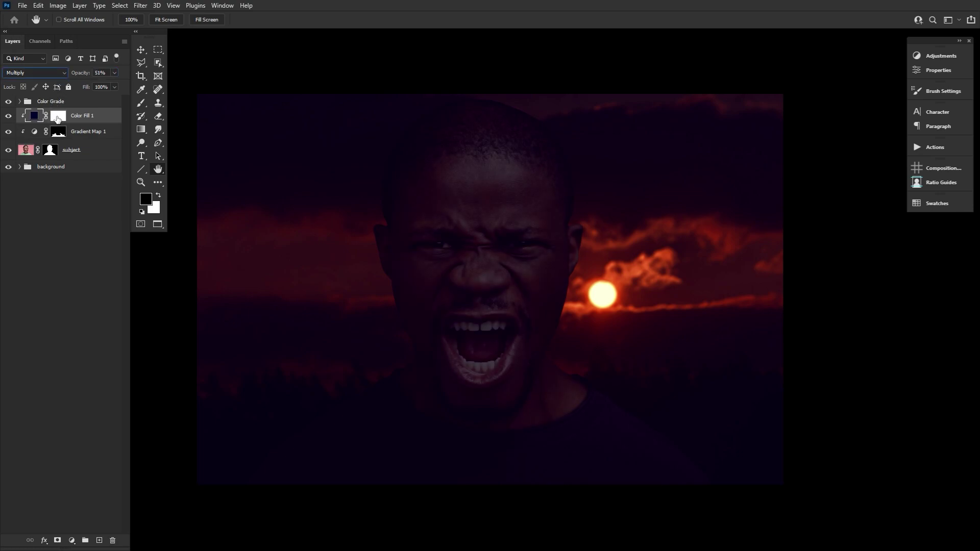
Step: Protect the highlights from the fill by splitting Blend If's Underlying Layer white point to about 127 / 238
double_click(112, 119)
drag(292, 401, 235, 403)
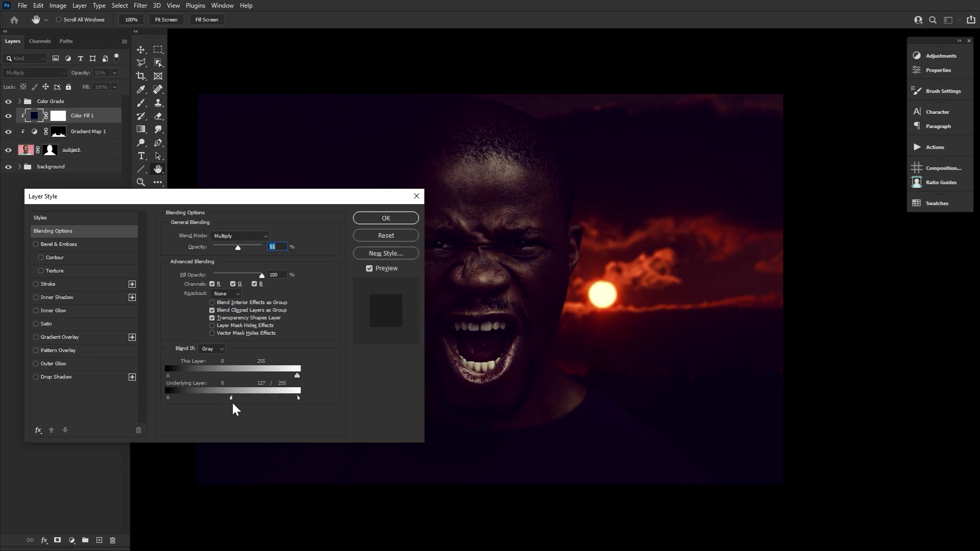
mouse_move(296, 402)
mouse_down()
mouse_move(280, 404)
mouse_move(289, 404)
mouse_up()
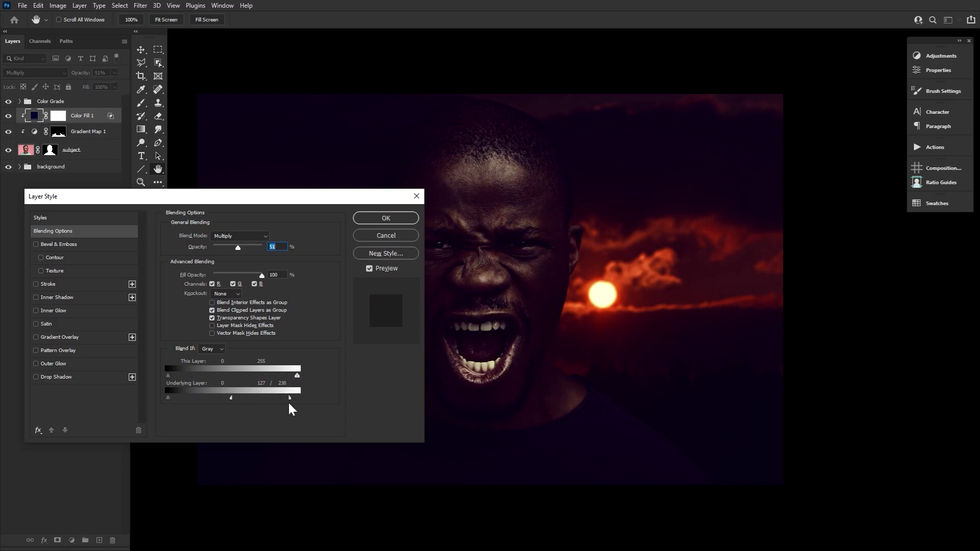
click(384, 220)
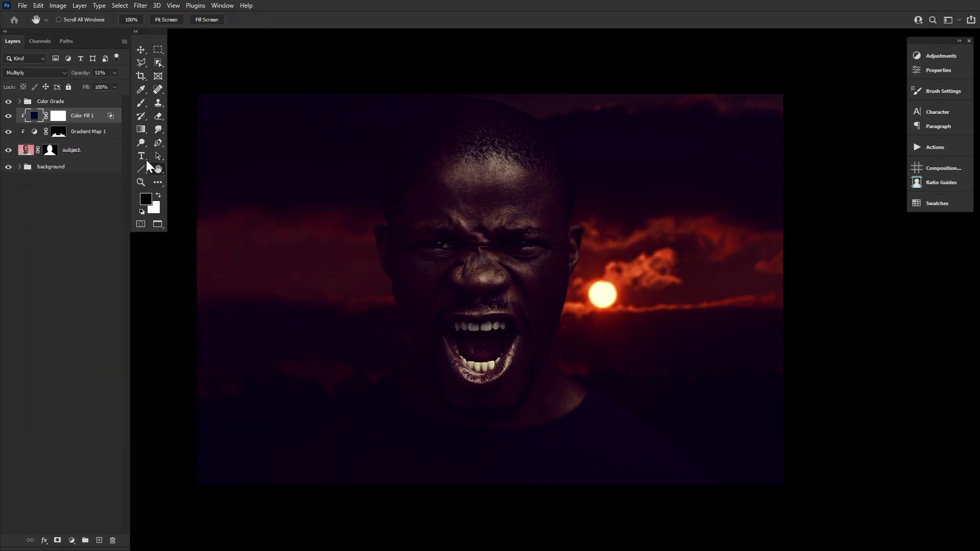
Step: Invert the color fill's mask to black and paint white over the side of the face and body away from the sun
key(ctrl+i)
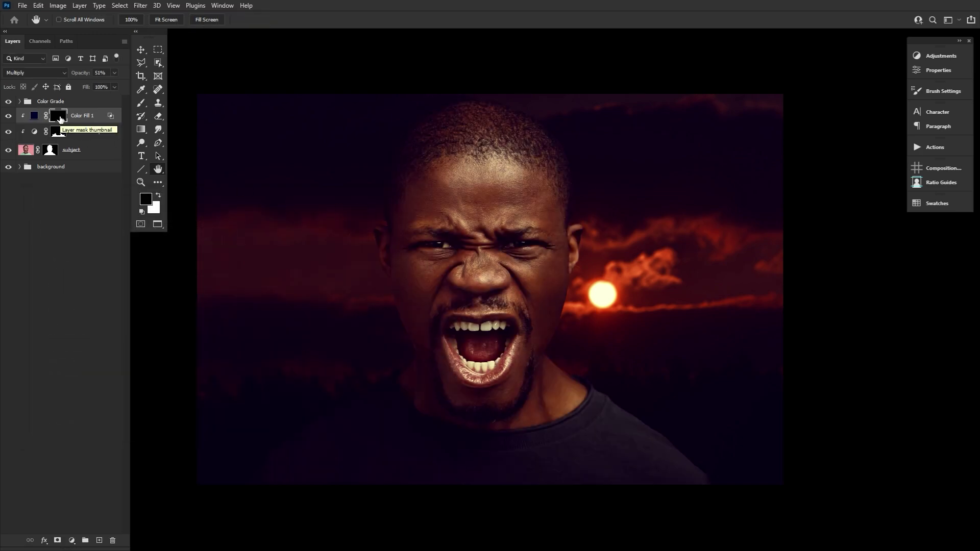
click(141, 104)
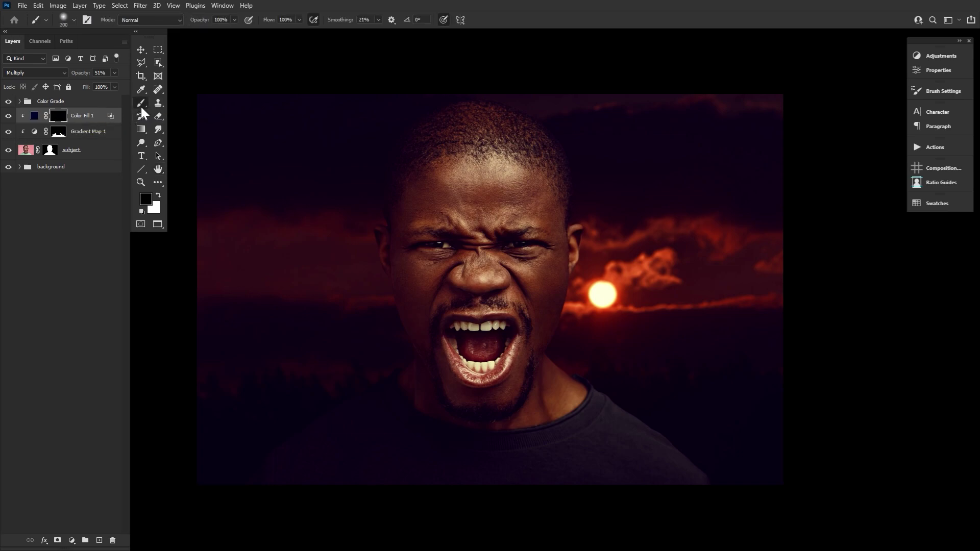
click(159, 195)
mouse_move(383, 185)
mouse_down()
mouse_move(408, 377)
mouse_move(436, 437)
mouse_move(459, 131)
mouse_move(409, 226)
mouse_up()
key(bracketright)
key(bracketright)
key(bracketright)
key(bracketright)
key(bracketright)
key(bracketright)
key(bracketright)
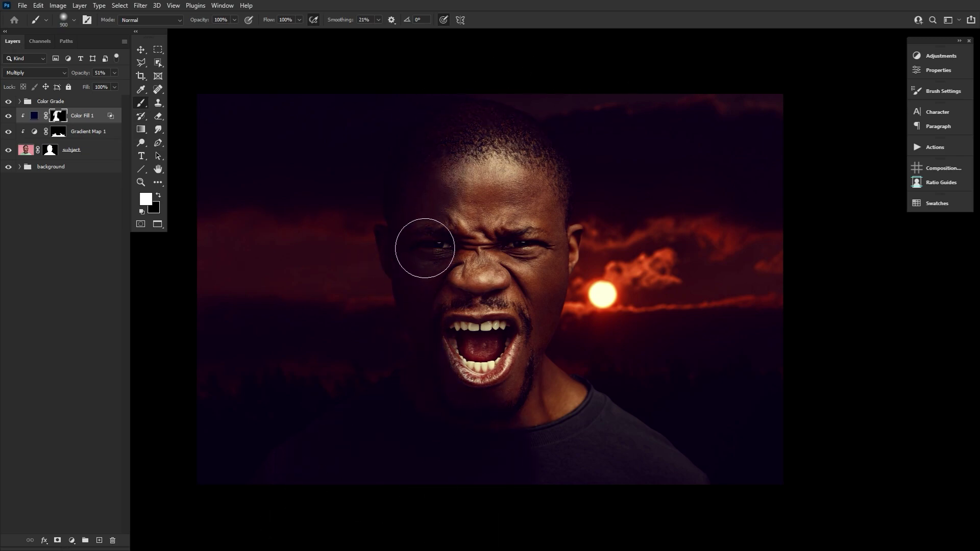
Step: Refine the shadow on the color fill's mask with varied soft brush sizes, extending it softly across the forehead, neck and sun-side shirt
key(bracketleft)
key(bracketleft)
key(bracketleft)
key(bracketleft)
key(bracketleft)
key(bracketleft)
key(bracketleft)
key(bracketleft)
key(bracketleft)
key(bracketleft)
key(x)
key(x)
key(bracketright)
key(bracketright)
key(bracketright)
key(bracketright)
key(bracketright)
key(bracketright)
key(bracketright)
key(bracketright)
key(bracketright)
key(bracketright)
key(bracketright)
key(bracketright)
drag(477, 166, 521, 186)
key(x)
key(bracketright)
key(bracketright)
key(x)
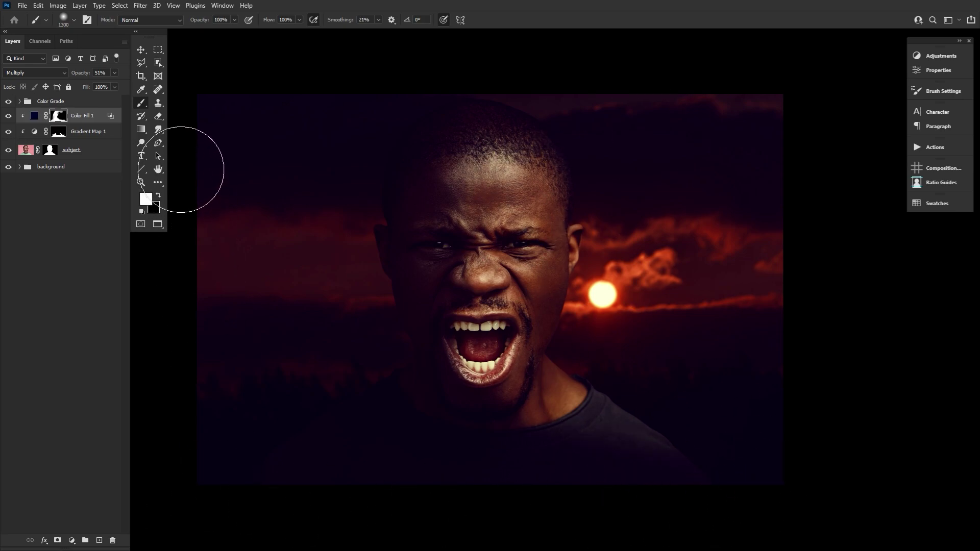
Step: Duplicate the subject layer and rename the copy "fangs"
click(97, 156)
key(x)
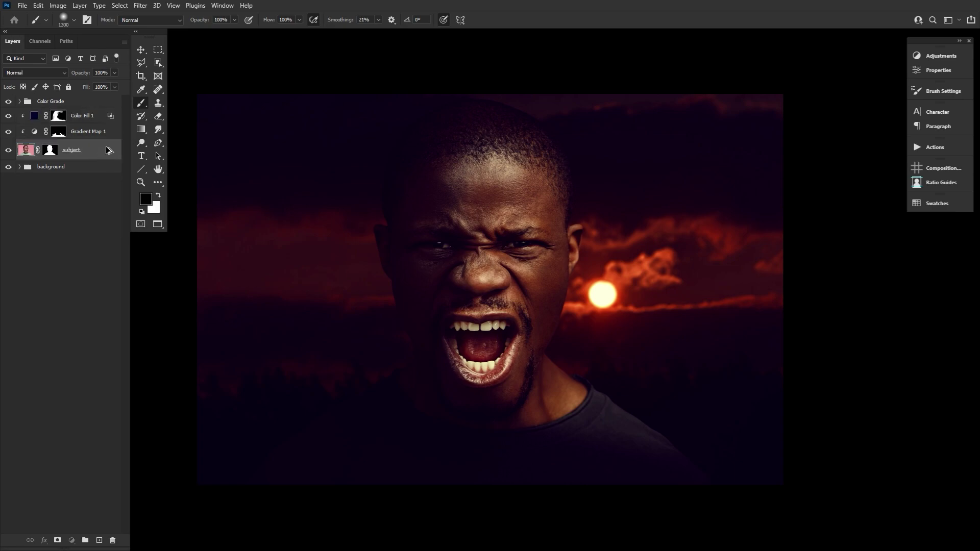
key(ctrl+j)
double_click(85, 150)
text(fangs)
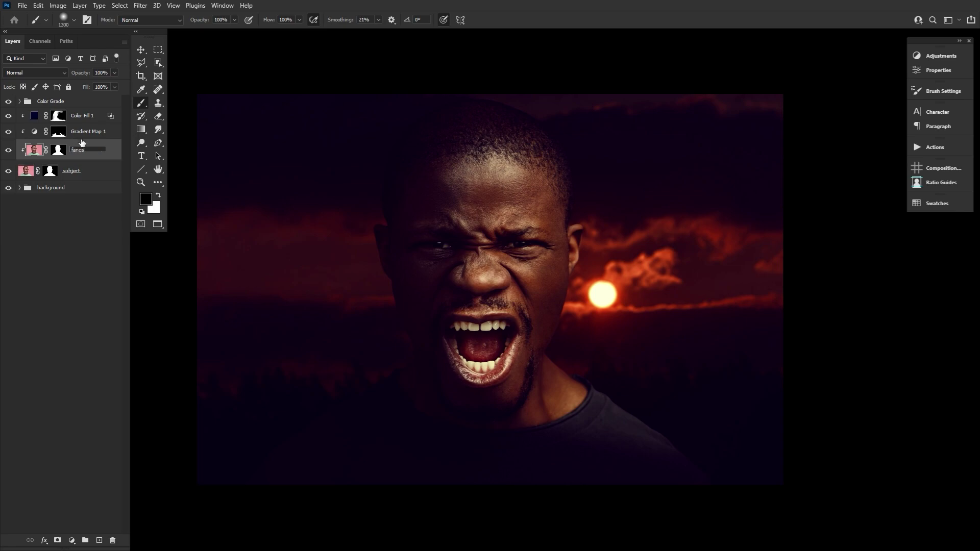
key(Return)
Step: Open the Liquify filter on the fangs layer and stretch the image's left upper canine downward into a pointed fang
click(145, 5)
click(162, 93)
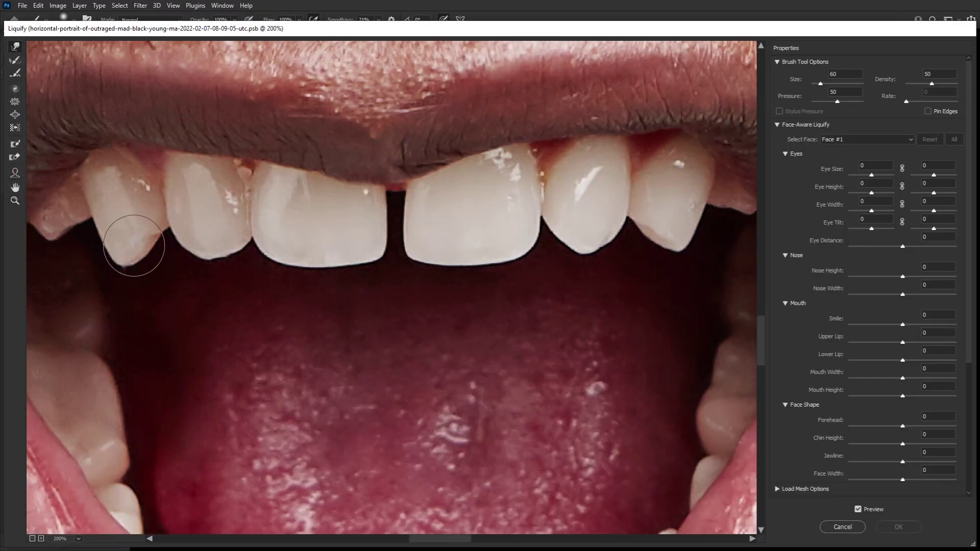
mouse_move(122, 246)
mouse_down()
mouse_move(151, 325)
mouse_move(132, 269)
mouse_move(147, 328)
mouse_up()
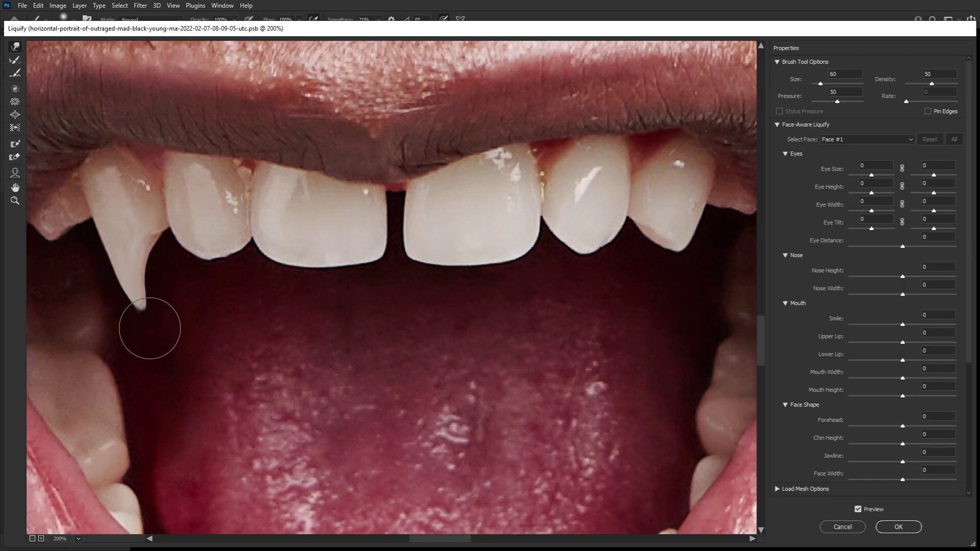
mouse_move(153, 239)
mouse_down()
mouse_move(160, 249)
mouse_move(137, 287)
mouse_up()
Step: Stretch the opposite upper canine into a matching pointed fang with the Forward Warp tool
double_click(14, 201)
click(15, 47)
key(bracketleft)
drag(534, 245, 520, 302)
Step: Refine the shape of the image's left fang with the Forward Warp tool, using a larger brush
key(bracketright)
key(bracketright)
key(bracketright)
key(bracketright)
key(bracketright)
drag(261, 301, 275, 304)
key(bracketleft)
key(bracketleft)
key(bracketleft)
key(bracketright)
key(bracketright)
key(bracketright)
key(bracketright)
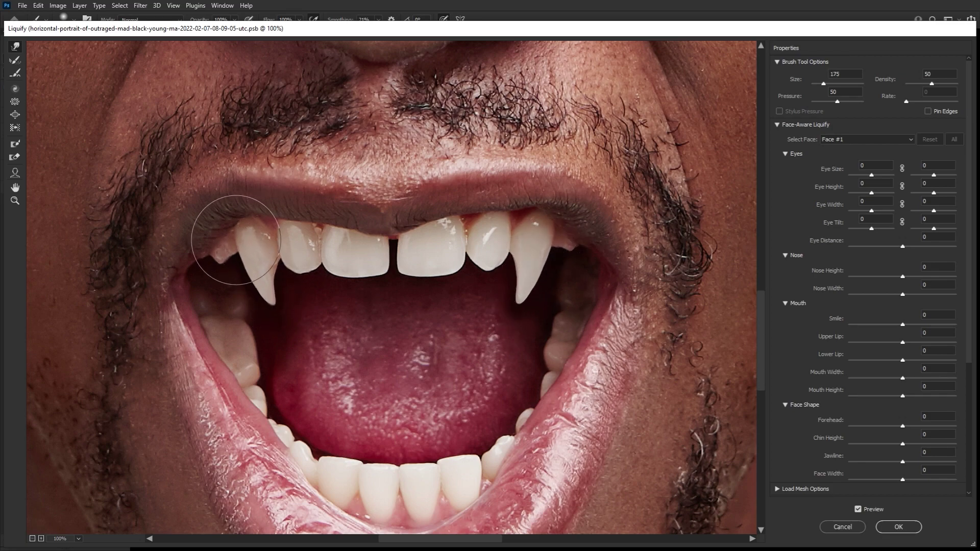
Step: Bend the tip of the opposite fang inward with a size 70 warp brush and apply the Liquify filter
key(bracketleft)
key(bracketleft)
key(bracketleft)
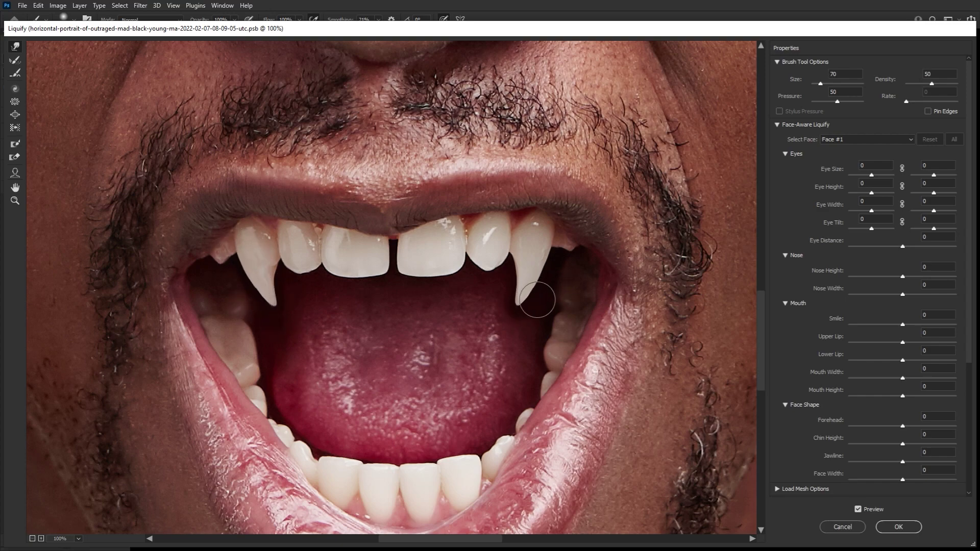
drag(520, 289, 507, 297)
key(bracketright)
key(bracketright)
key(bracketright)
click(15, 201)
alt+click(311, 292)
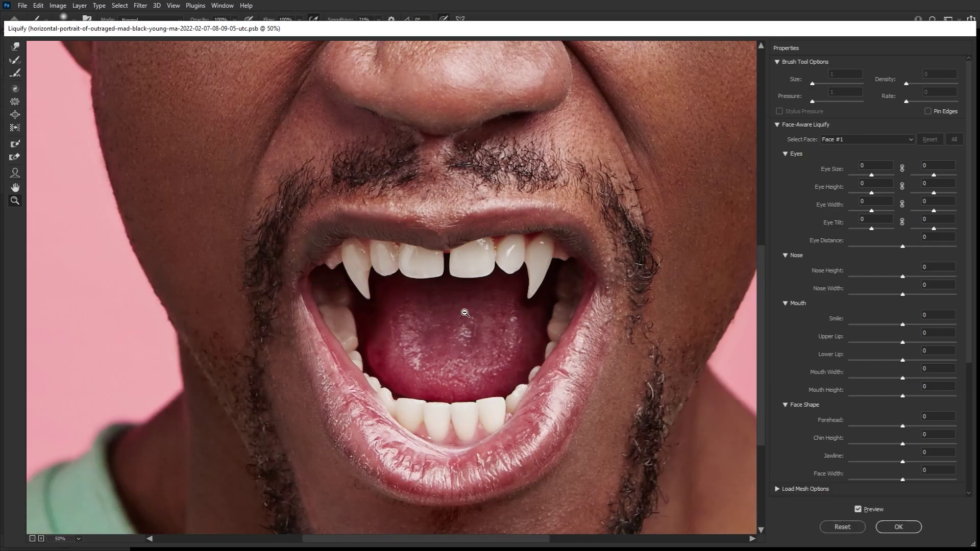
alt+click(461, 313)
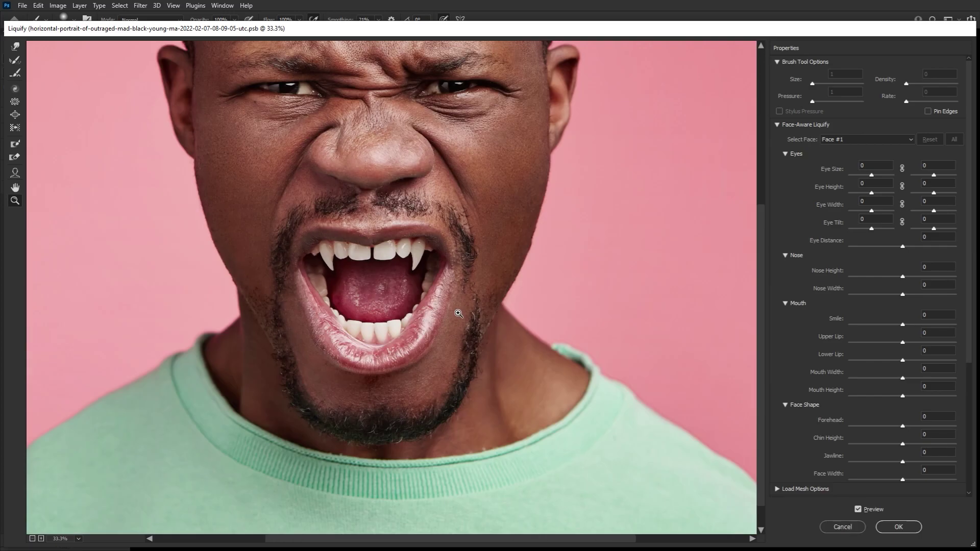
click(898, 527)
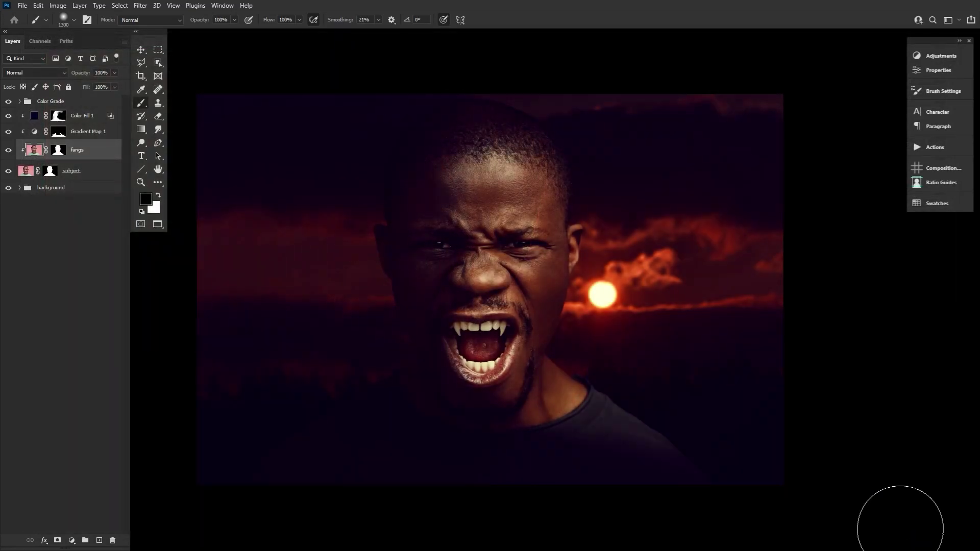
Step: Convert the fangs layer to a smart object and give it a layer mask inverted to black
click(140, 183)
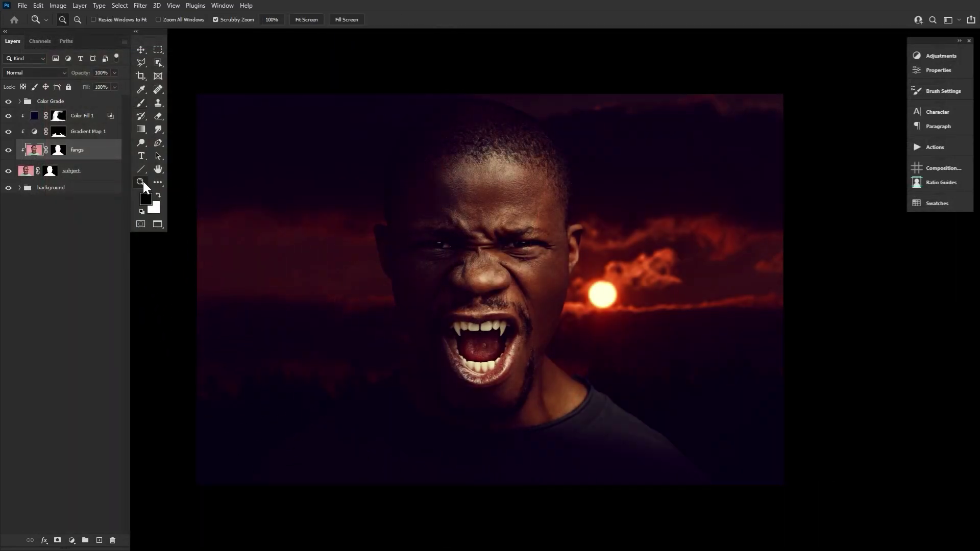
double_click(143, 183)
scroll(360, 403, down, 5)
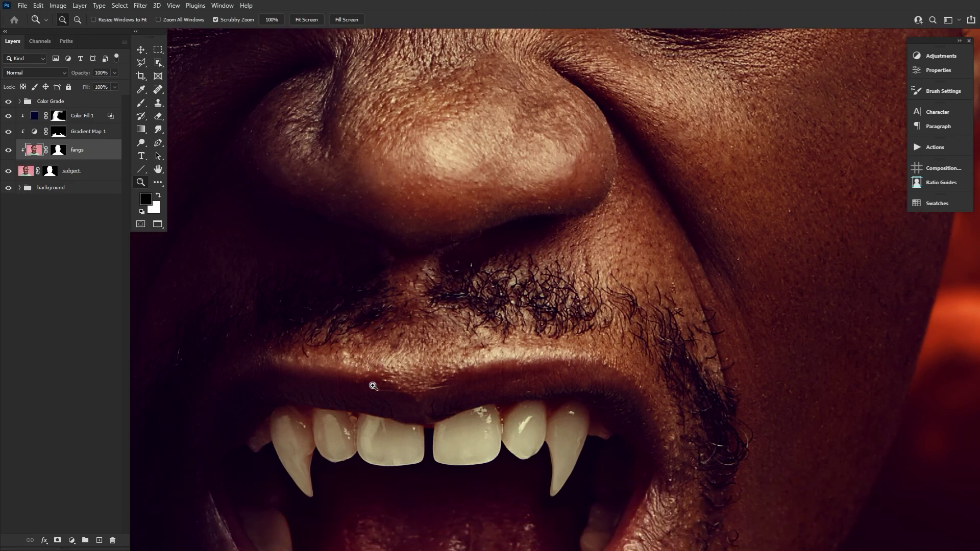
scroll(358, 389, down, 5)
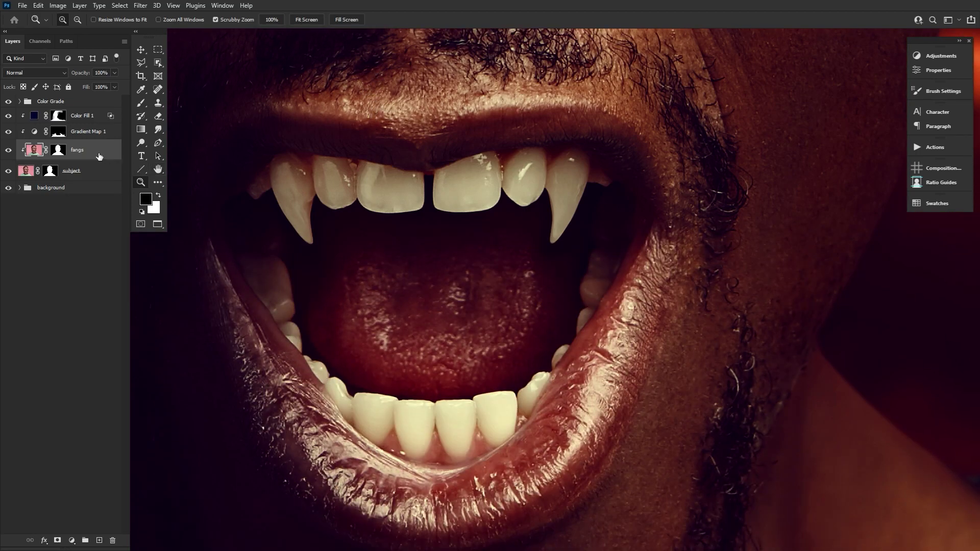
right_click(102, 153)
click(151, 278)
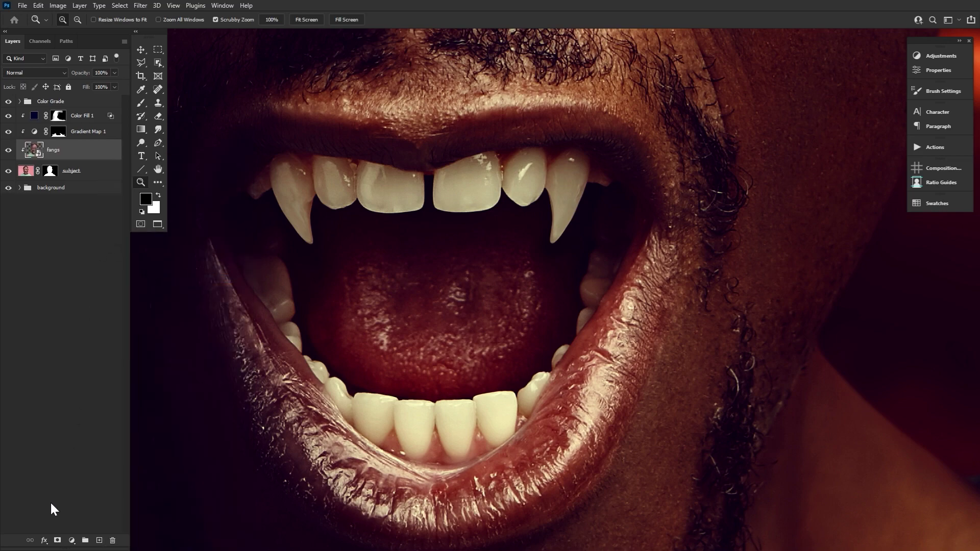
click(57, 540)
key(ctrl+i)
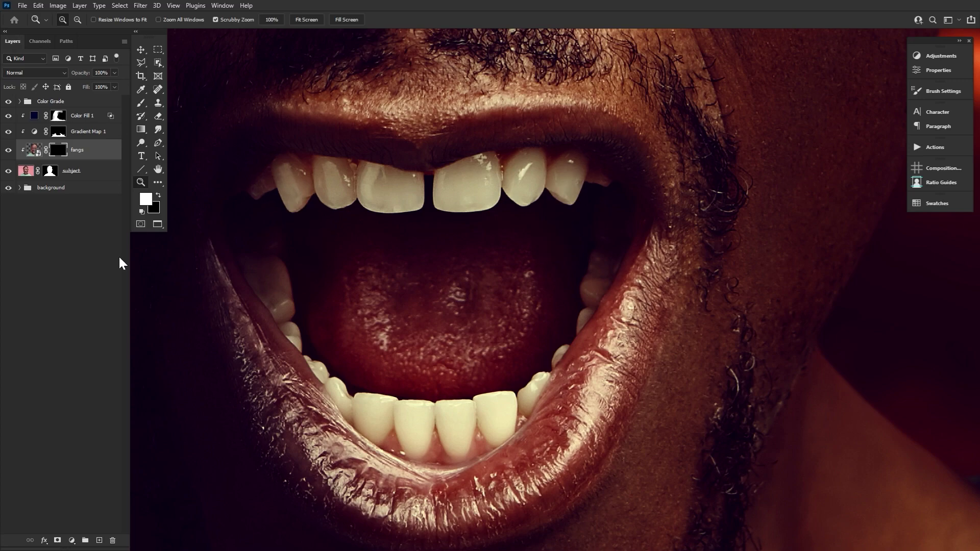
Step: Paint white over both upper canines on the fangs mask with a Hard Round brush to reveal the fangs
click(140, 103)
click(64, 19)
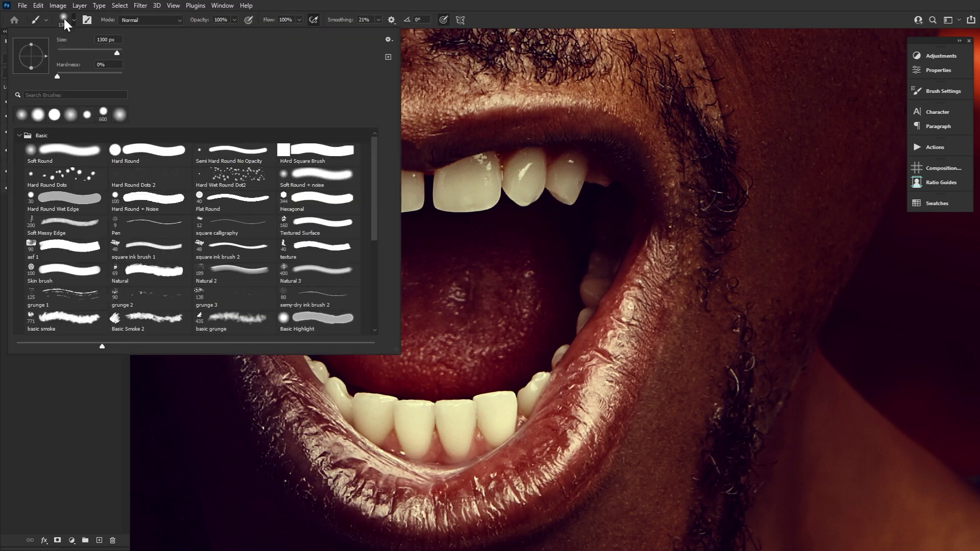
double_click(150, 157)
key(bracketleft)
key(bracketleft)
key(bracketleft)
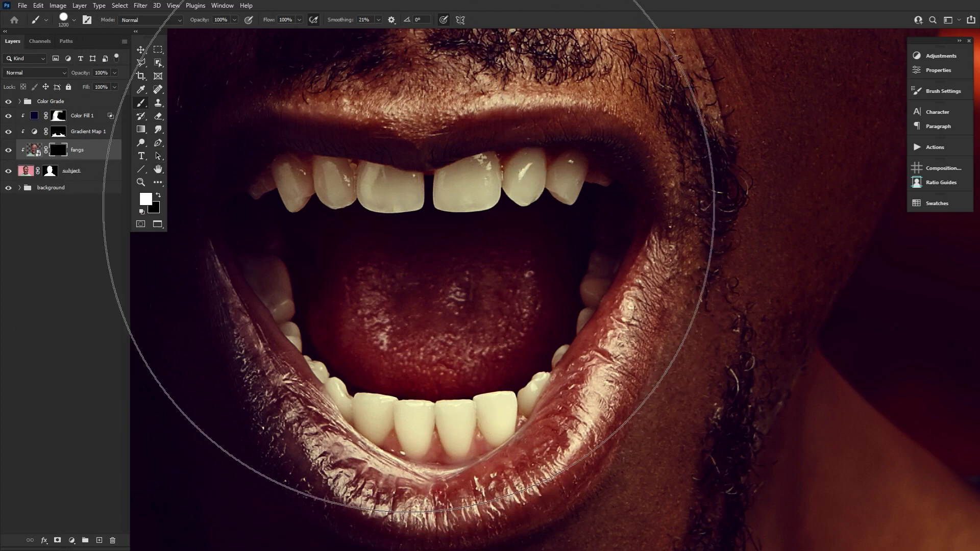
key(bracketleft)
key(bracketleft)
key(bracketleft)
key(bracketleft)
key(bracketleft)
key(bracketleft)
key(bracketleft)
key(bracketleft)
key(bracketleft)
key(bracketleft)
drag(314, 214, 284, 153)
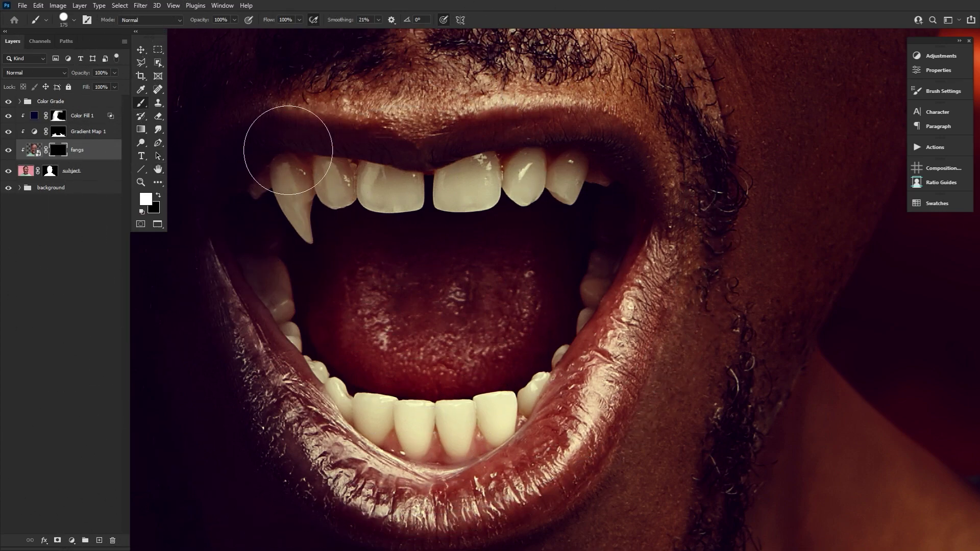
mouse_move(511, 230)
mouse_down()
mouse_move(537, 263)
mouse_move(567, 253)
mouse_up()
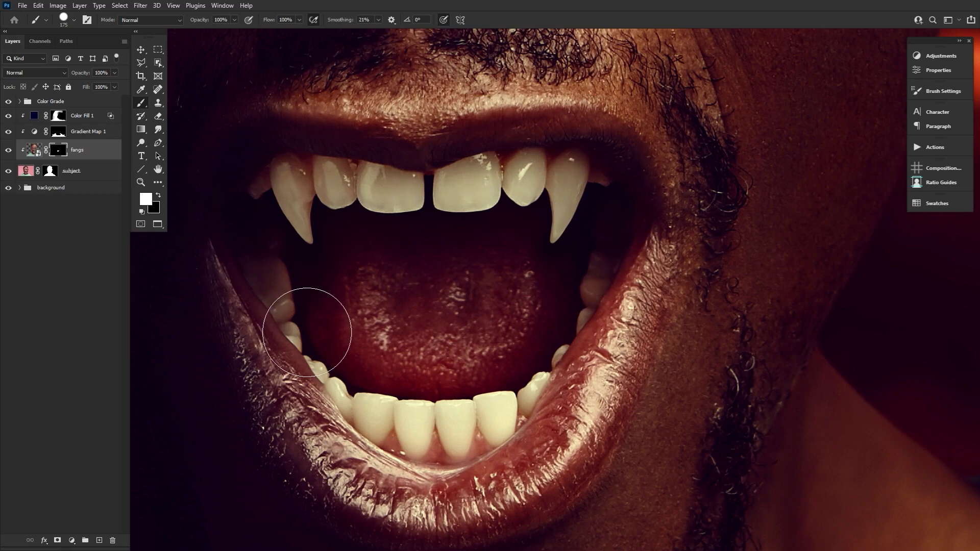
Step: Clean up the fangs mask around both canines in black with a smaller hard brush, down to 25 px
key(bracketleft)
key(bracketleft)
key(bracketleft)
key(bracketleft)
key(bracketleft)
key(bracketleft)
click(158, 196)
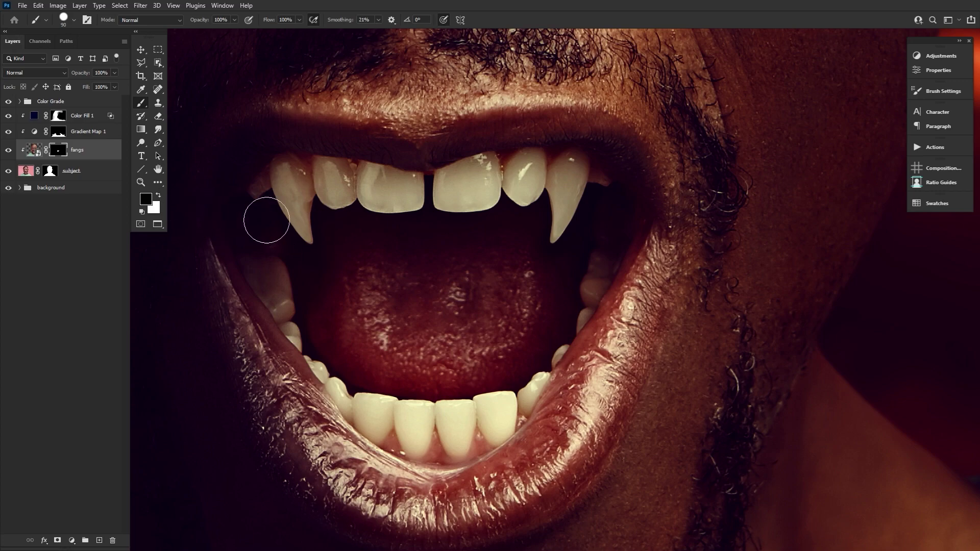
key(bracketleft)
key(bracketleft)
key(bracketleft)
key(bracketleft)
key(bracketleft)
Step: Apply Smart Sharpen to the fangs layer with amount 145%, radius 0.3 px, reduce noise 0% and Lens Blur removal
click(140, 6)
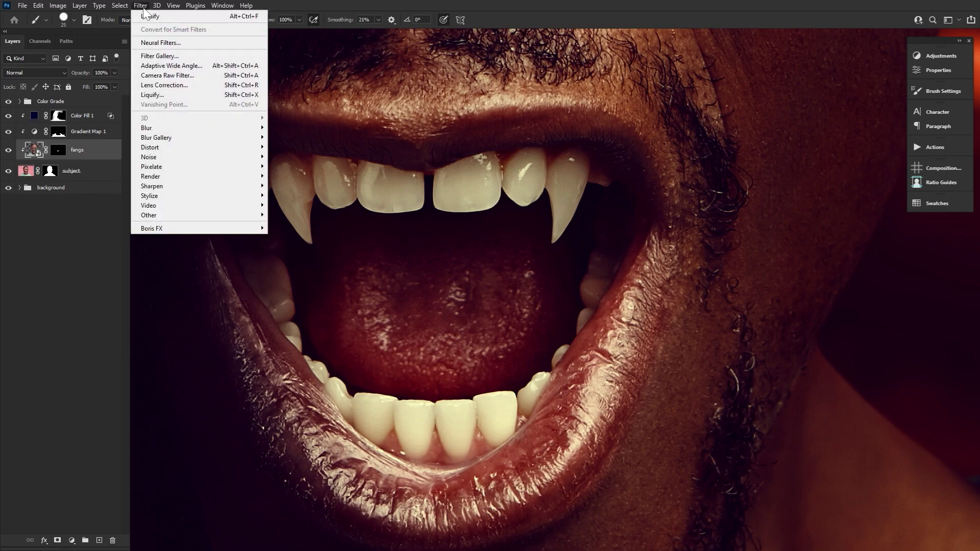
mouse_move(220, 188)
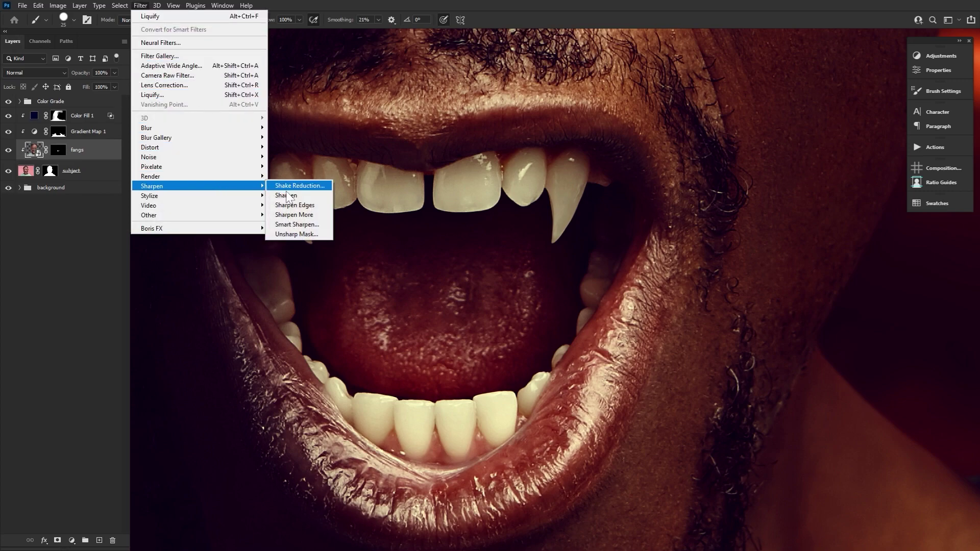
click(305, 224)
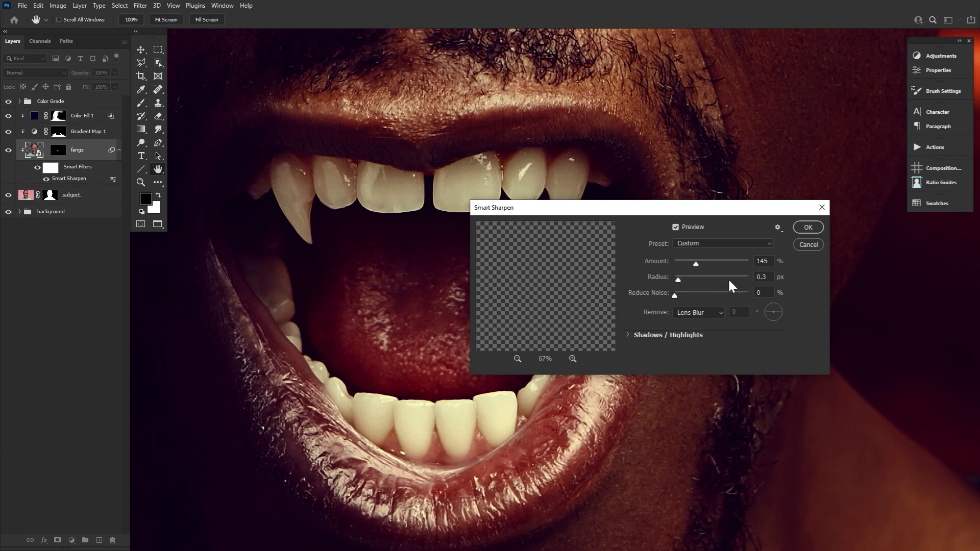
click(811, 228)
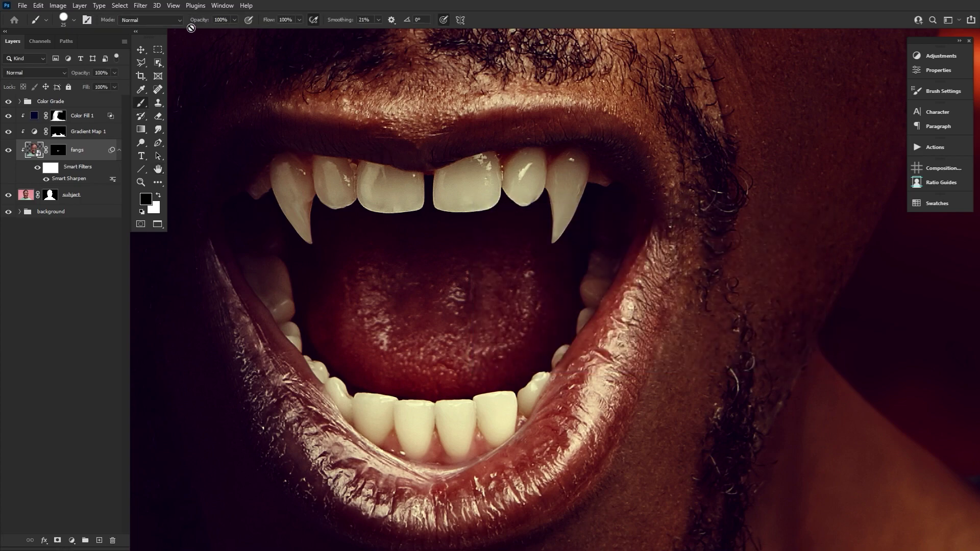
Step: Add 0.6% Gaussian monochromatic noise to the fangs layer
click(141, 6)
mouse_move(213, 160)
click(292, 157)
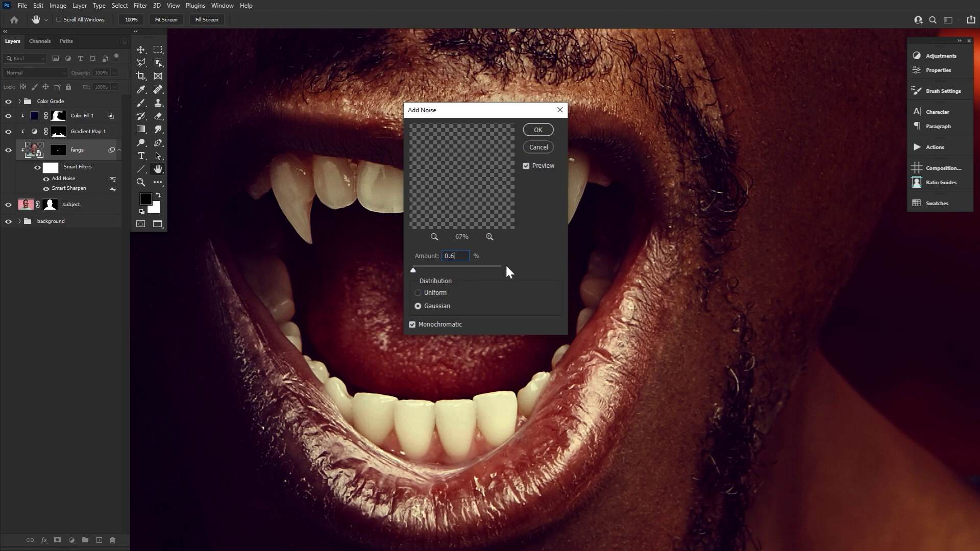
click(536, 130)
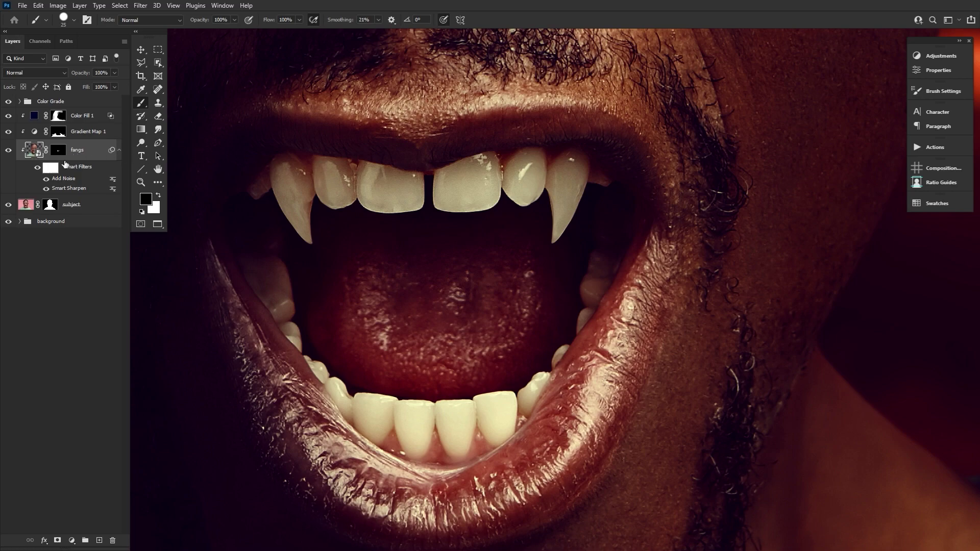
Step: Create a new clipped layer above the fangs layer, set to Soft Light blending at 24% opacity
click(118, 150)
click(99, 540)
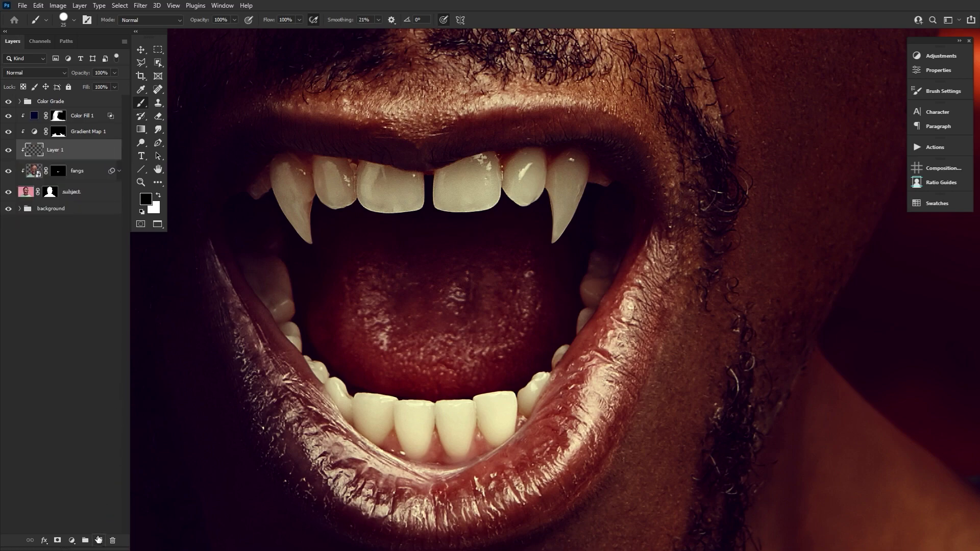
click(34, 72)
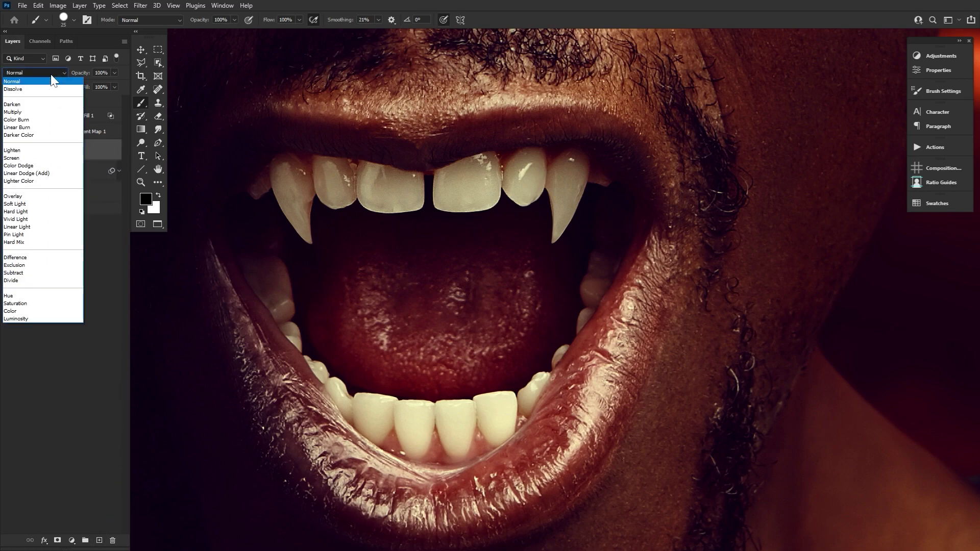
click(36, 204)
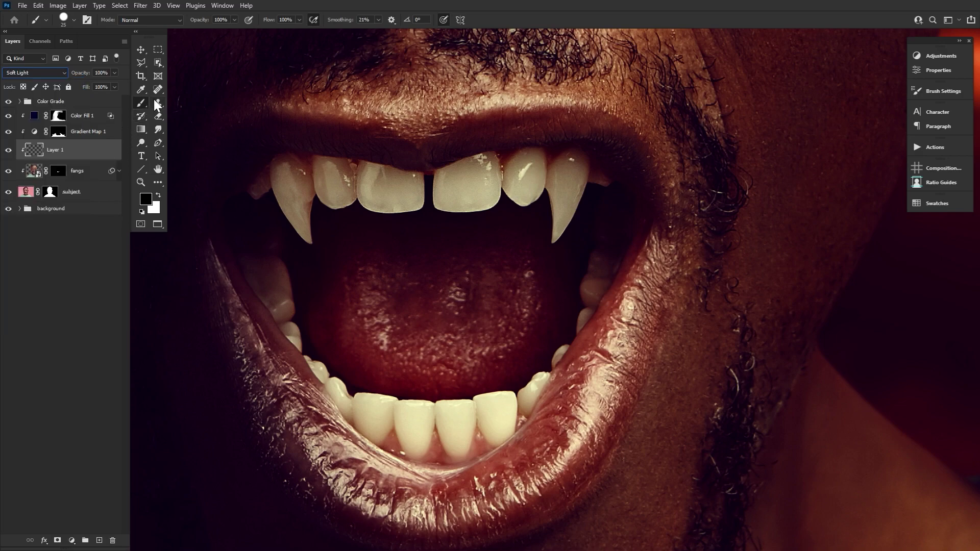
drag(84, 73, 68, 76)
Step: Paint black shading on the fangs near the gums with a Soft Round brush of 45 px
click(68, 21)
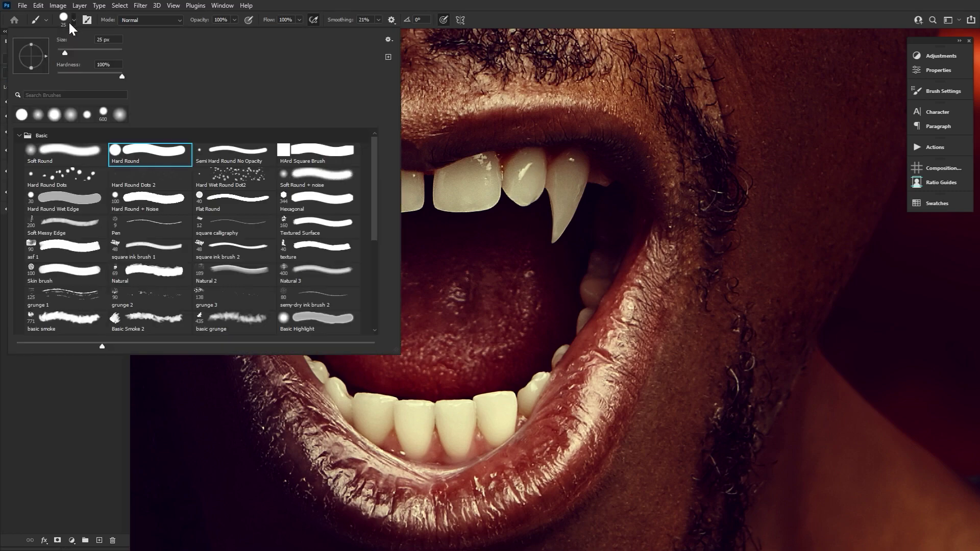
click(72, 151)
key(Return)
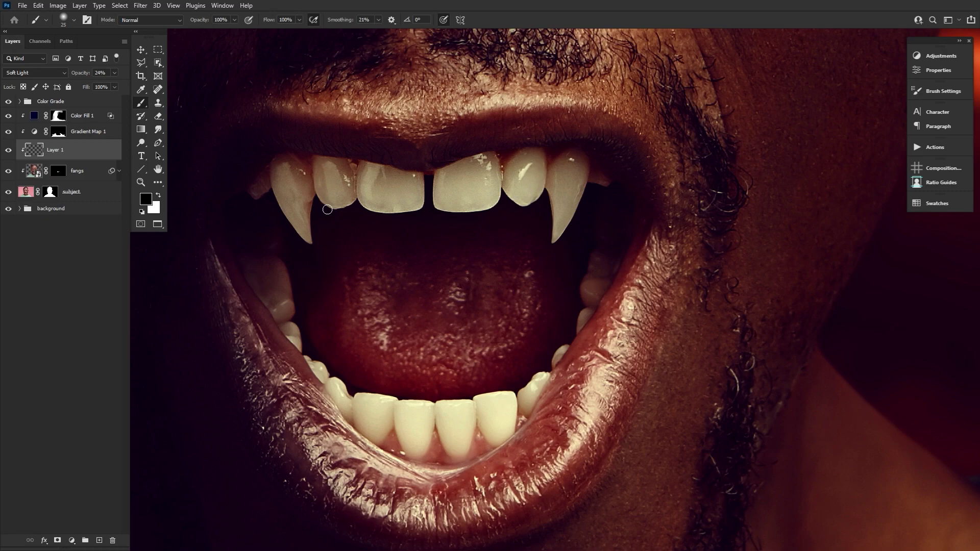
key(bracketright)
key(bracketright)
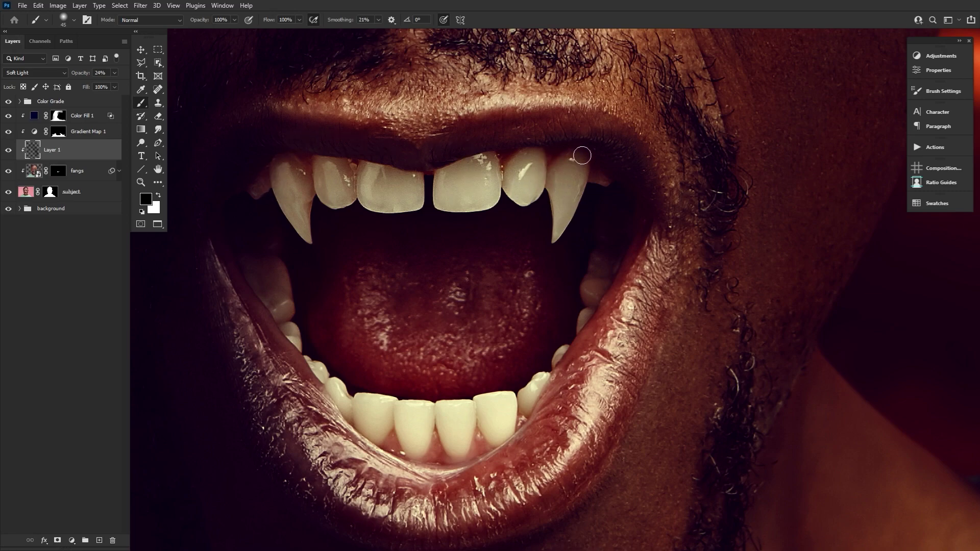
Step: Paint white highlights along both fangs with a smaller soft brush, then switch to black at 20 px for touch-ups near the tips
key(x)
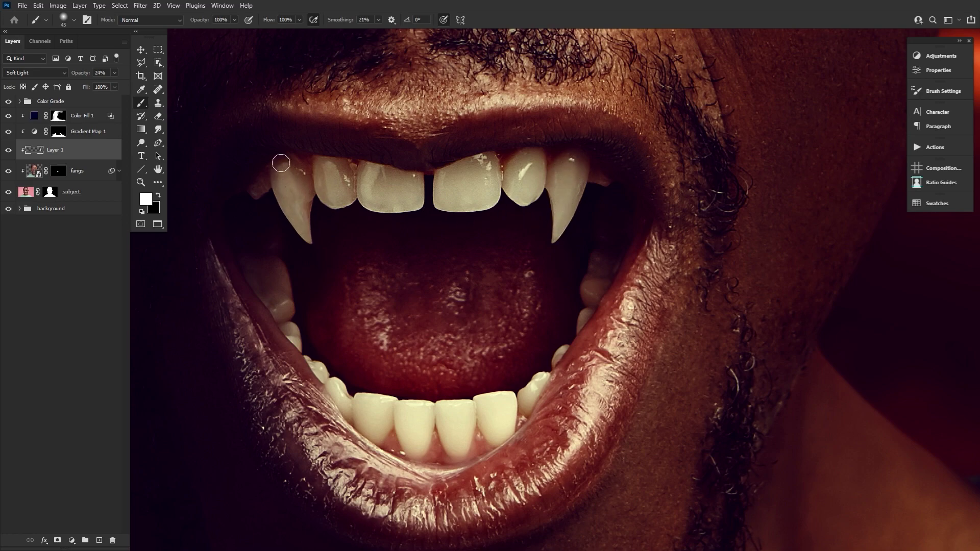
key([)
key([)
drag(291, 215, 303, 231)
drag(571, 194, 554, 237)
key(bracketleft)
key(x)
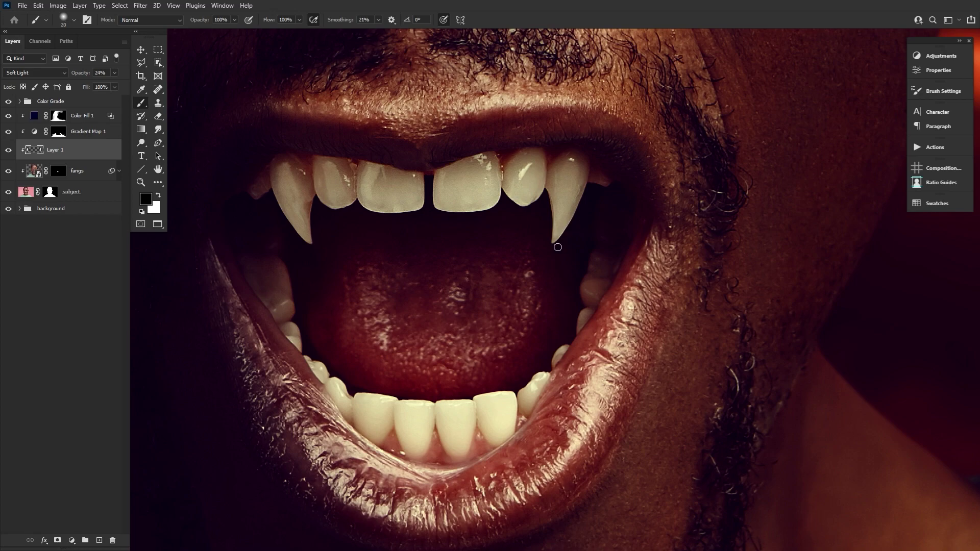
Step: Compare the fangs with and without the Soft Light shading layer and check how they look in the whole portrait
scroll(246, 250, up, 2)
click(8, 150)
click(7, 151)
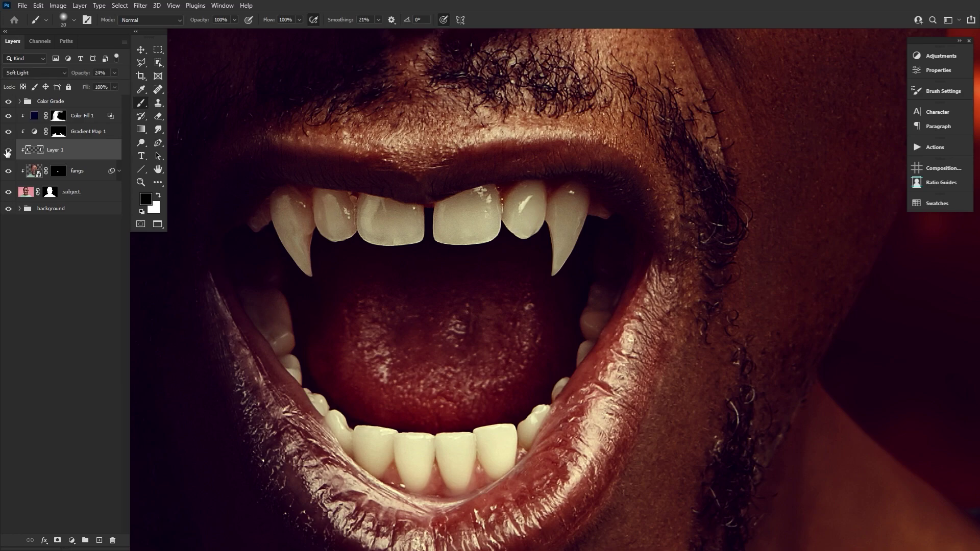
click(141, 183)
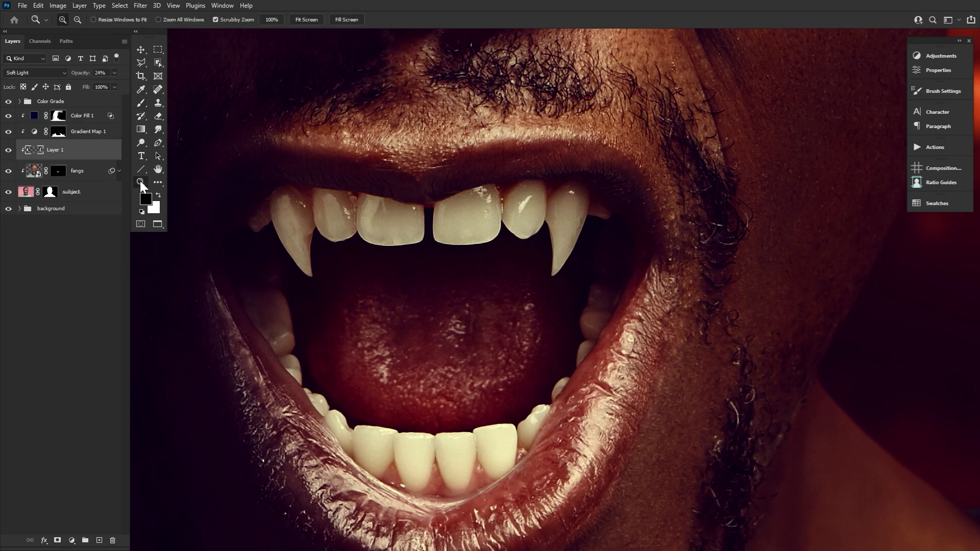
drag(417, 234, 356, 248)
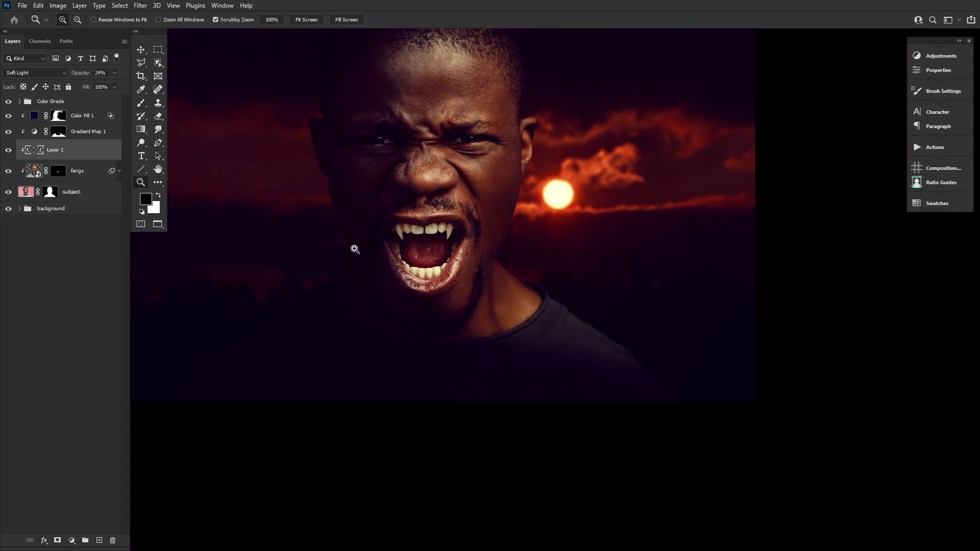
click(414, 171)
scroll(401, 332, up, 3)
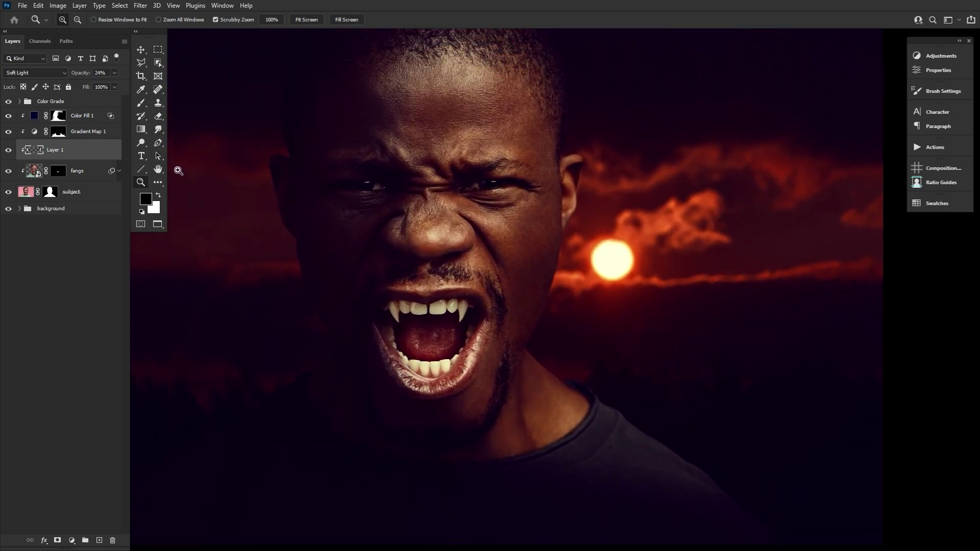
Step: Add a clipped Brightness/Contrast adjustment above the fang shading layer with brightness 22 and contrast -33
click(940, 57)
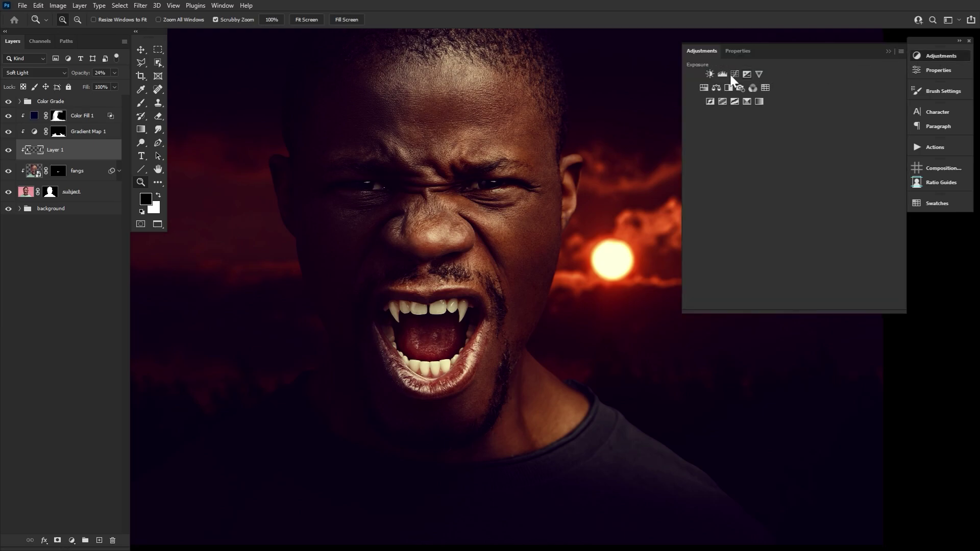
click(710, 73)
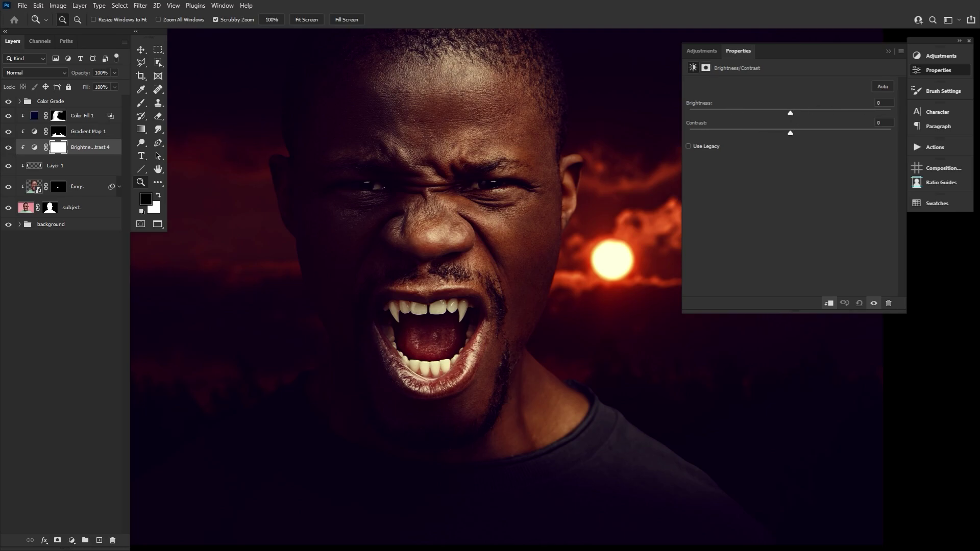
drag(792, 119, 805, 119)
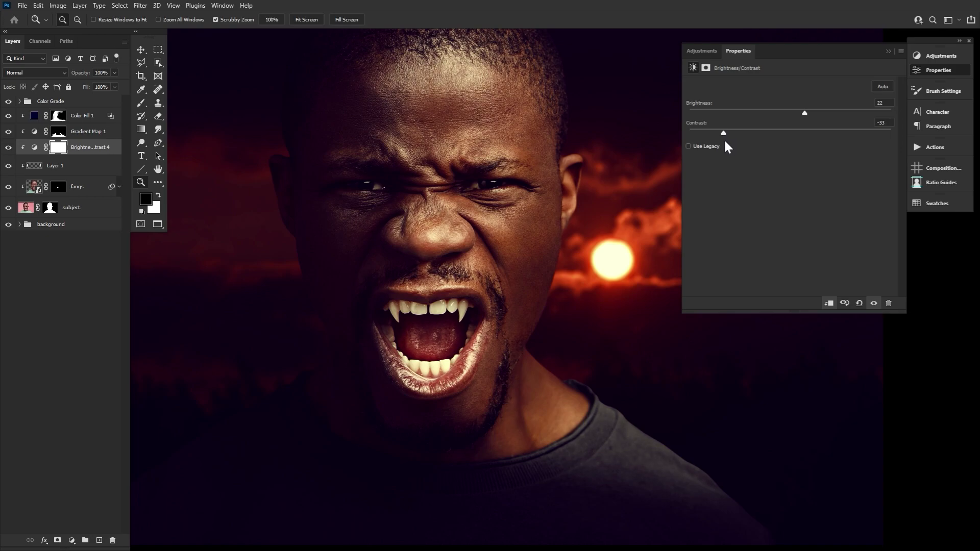
click(926, 68)
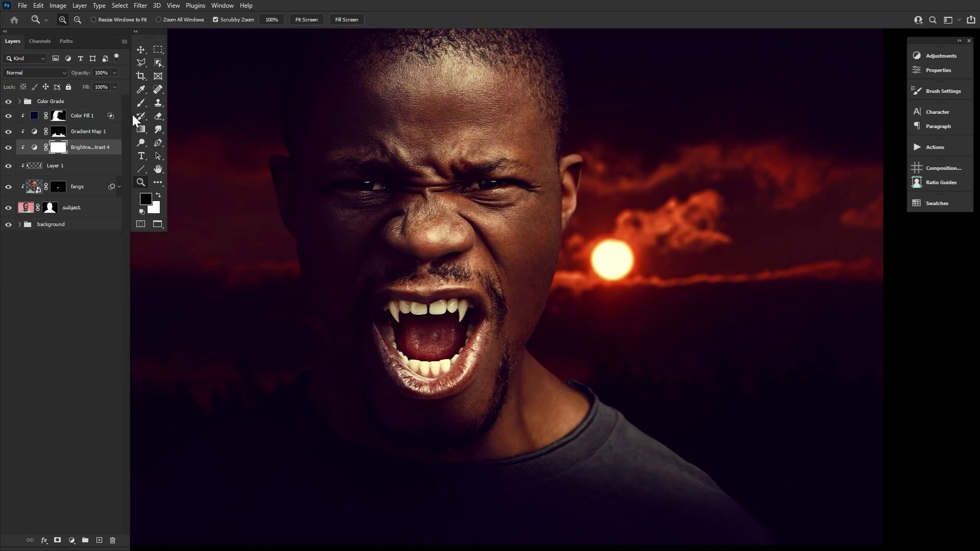
Step: Mask the Brightness/Contrast adjustment off the shirt by painting black with a soft brush of 600 px
key(b)
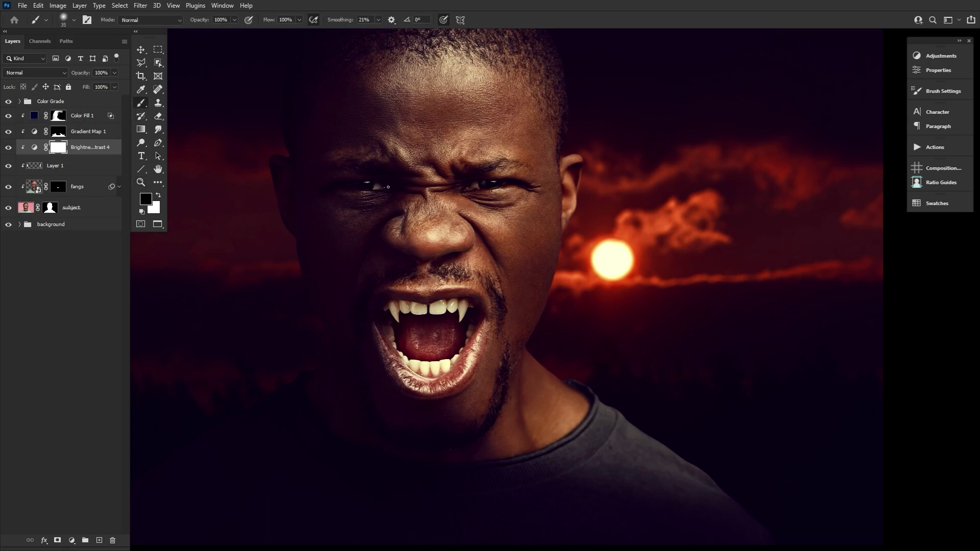
key(])
key(])
key(])
key(])
key(])
key(])
key(])
key(])
key(])
key(])
key(])
mouse_move(446, 361)
mouse_down()
mouse_move(432, 344)
mouse_move(409, 345)
mouse_move(419, 323)
mouse_move(445, 315)
mouse_up()
mouse_move(676, 408)
mouse_down()
mouse_move(593, 516)
mouse_move(595, 473)
mouse_move(474, 525)
mouse_up()
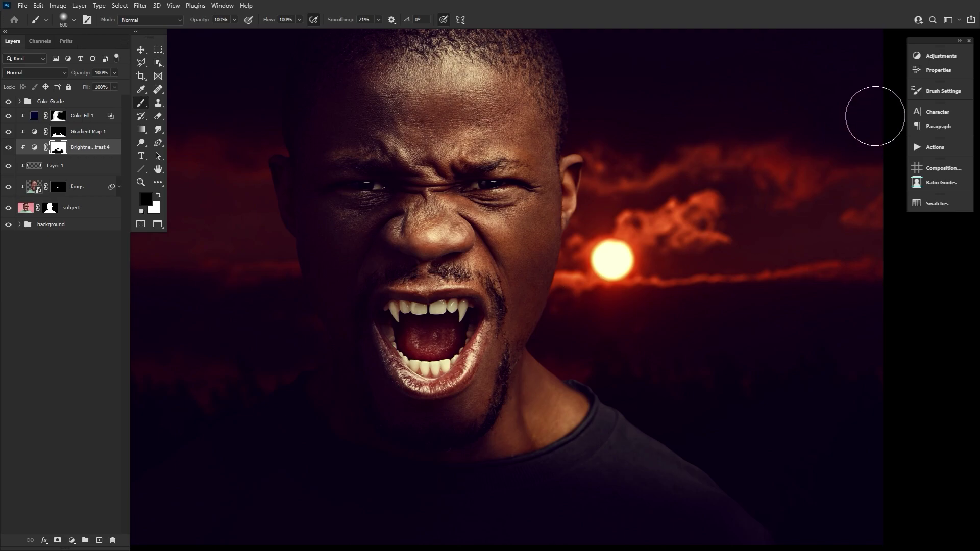
Step: Add a black-to-white Gradient Map at 24% opacity above Brightness/Contrast and copy the Brightness/Contrast mask onto it
click(930, 57)
click(789, 96)
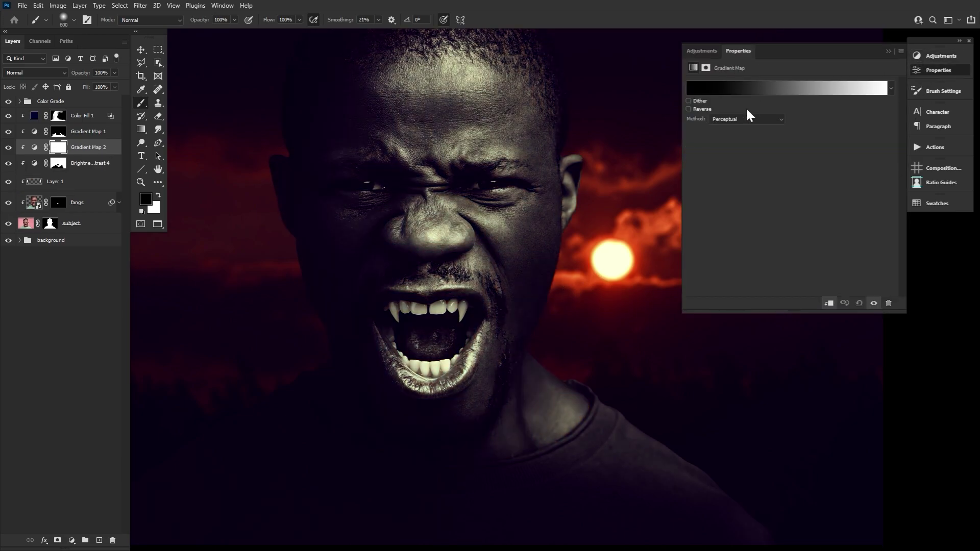
drag(81, 73, 45, 80)
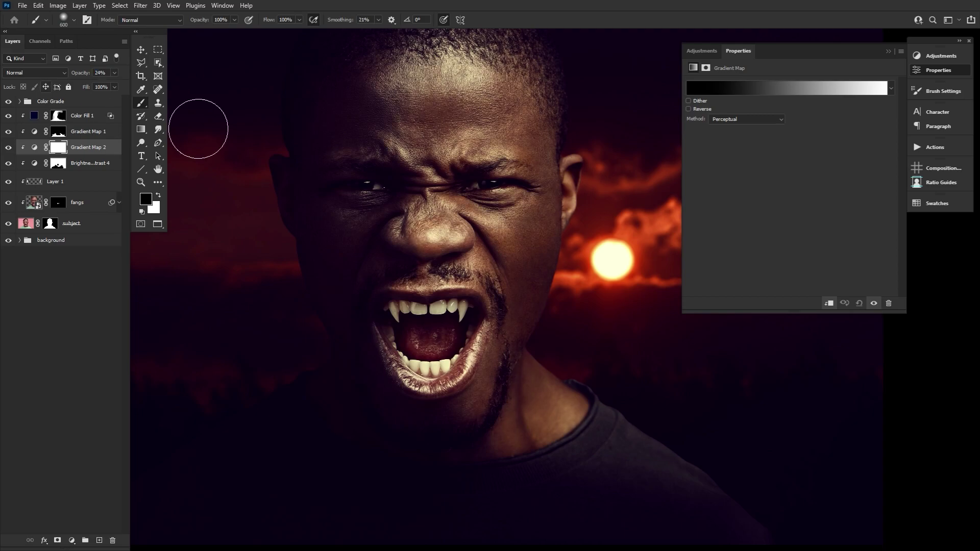
click(938, 72)
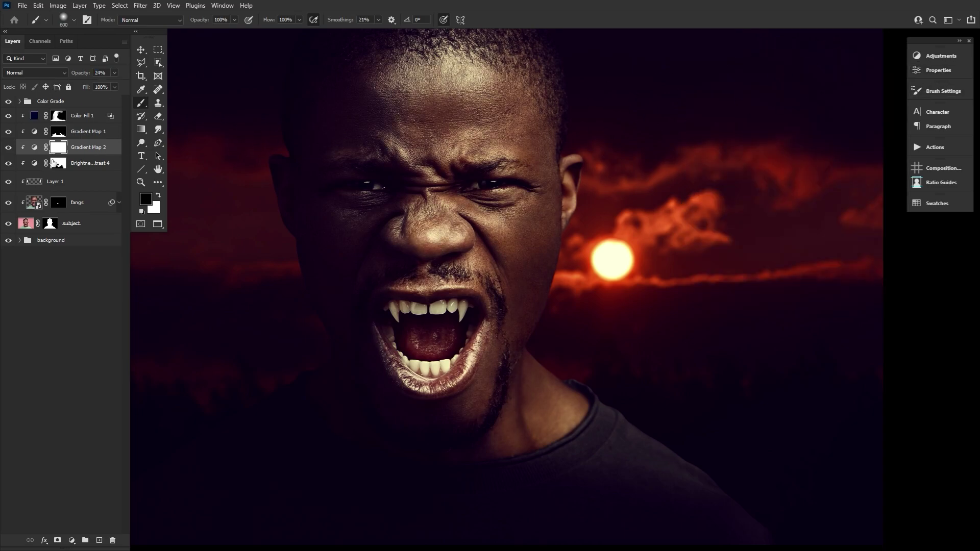
alt+drag(64, 166, 58, 149)
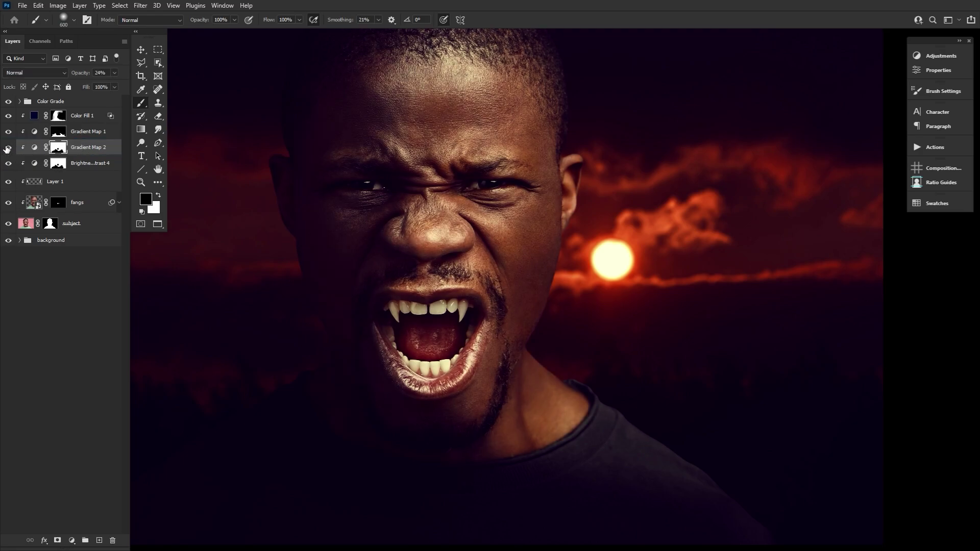
Step: Compare the face with and without the Brightness/Contrast adjustment and select that adjustment's mask
click(8, 163)
click(9, 164)
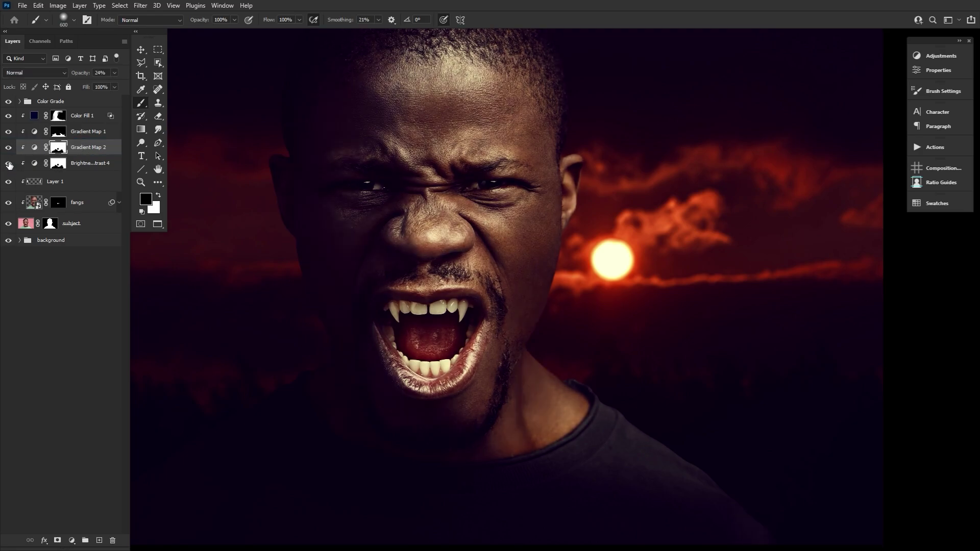
click(8, 163)
click(8, 163)
click(8, 163)
click(9, 163)
click(59, 165)
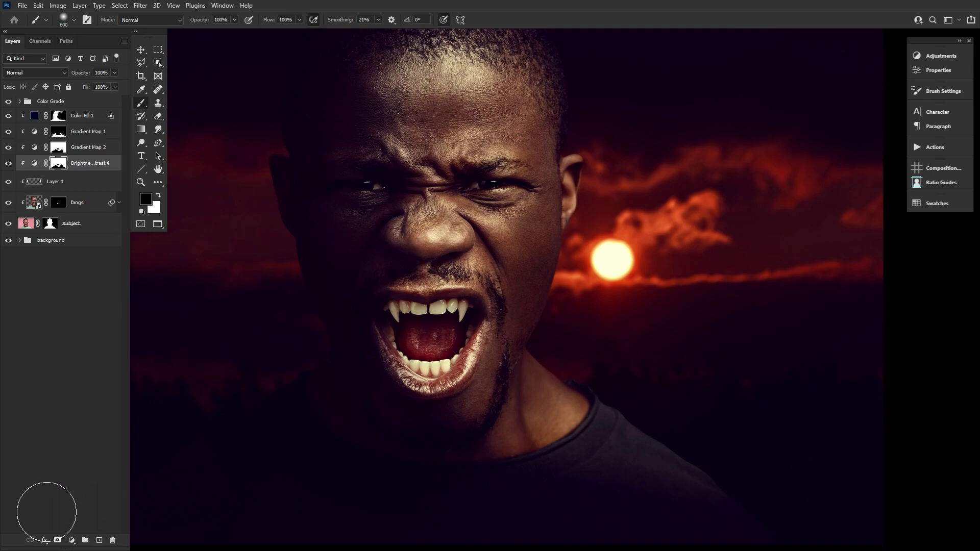
Step: Add a Curves adjustment above Gradient Map 2 and lift the darker tones with a point at input 65, output 76
click(107, 148)
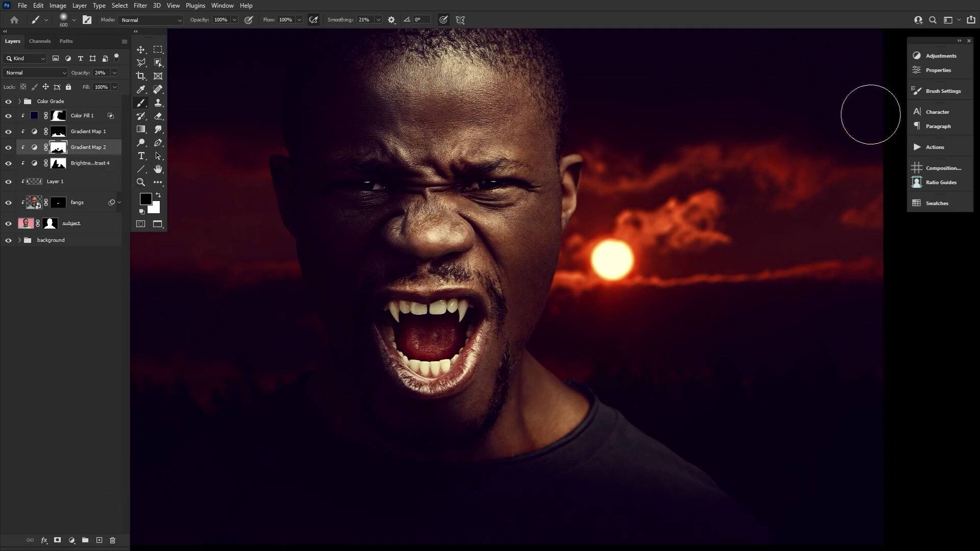
click(929, 58)
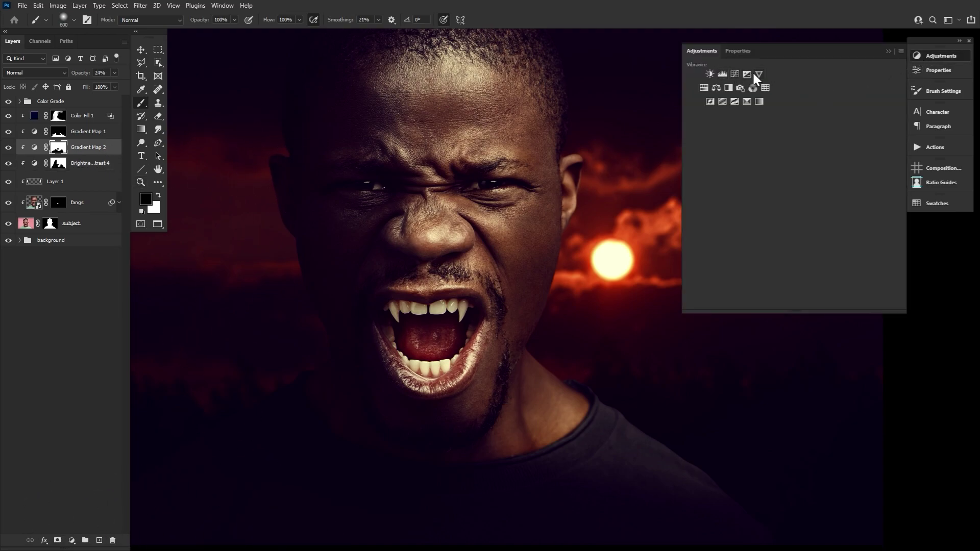
click(747, 74)
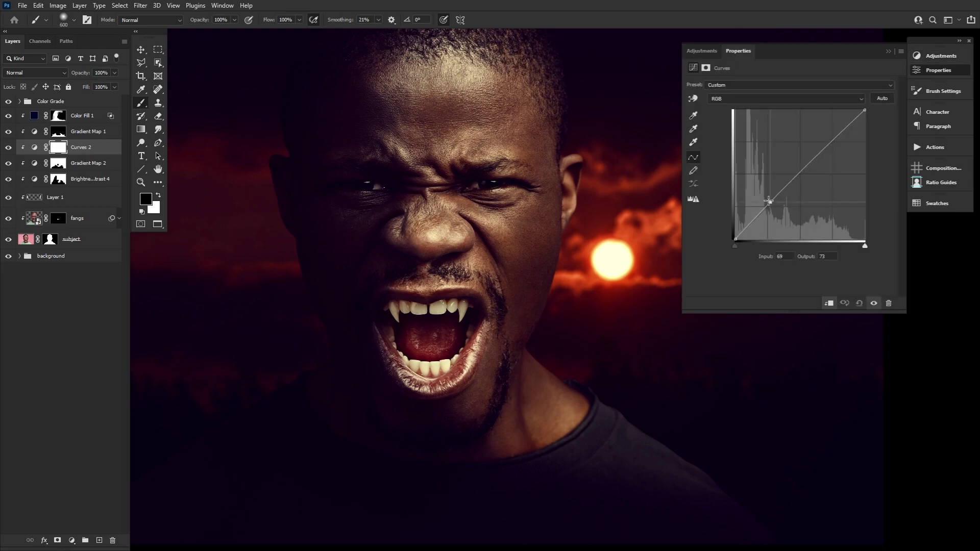
drag(769, 201, 768, 200)
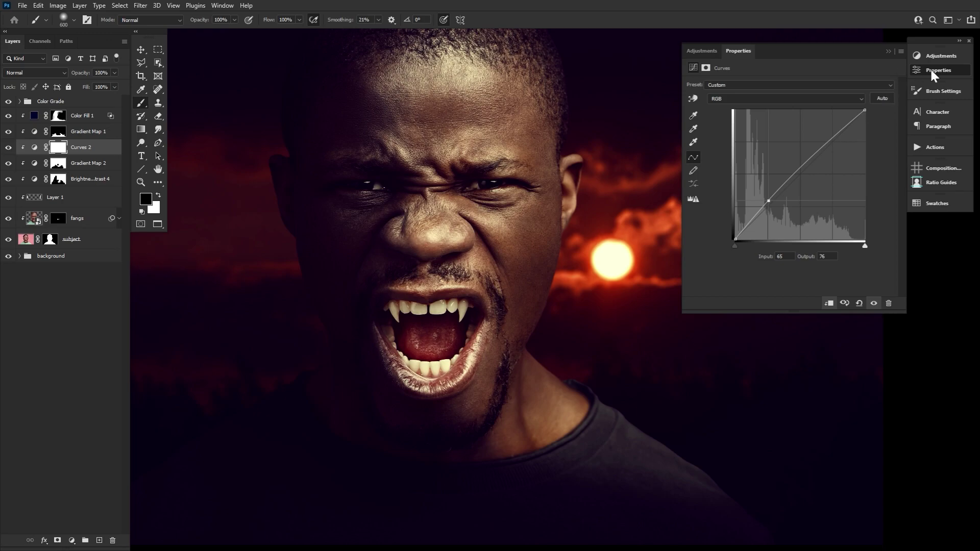
click(930, 74)
Step: Compare the whole portrait with and without the Curves, Gradient Map 2 and Brightness/Contrast adjustments
click(141, 183)
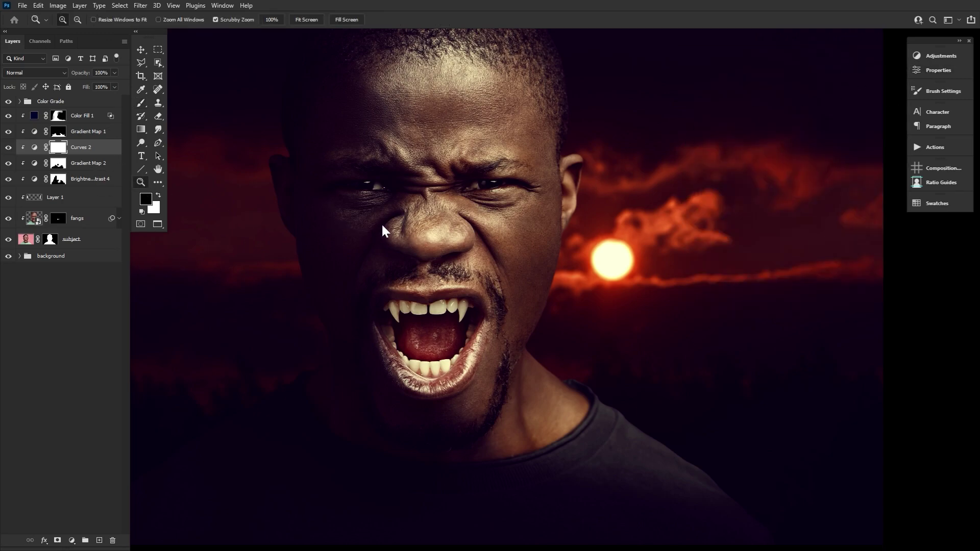
alt+click(396, 260)
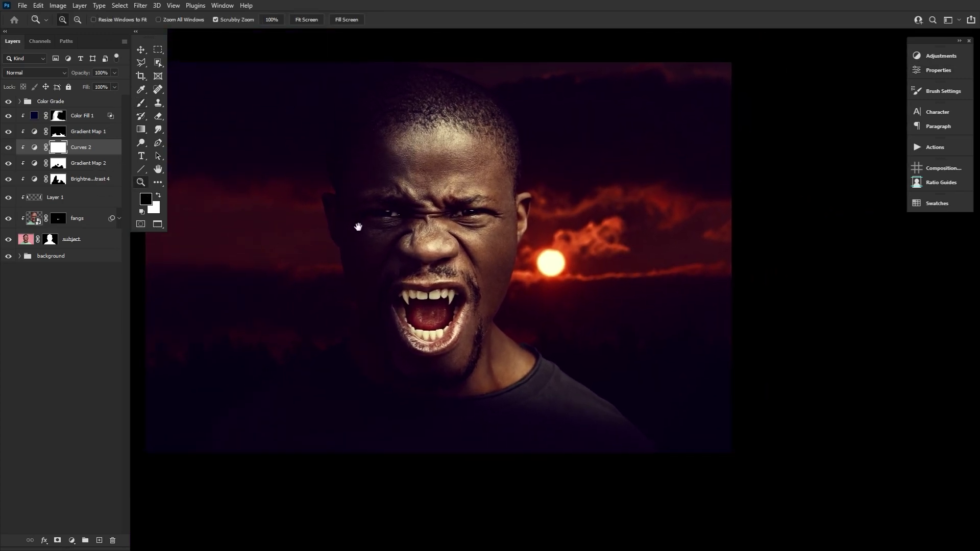
drag(354, 222, 369, 247)
click(8, 147)
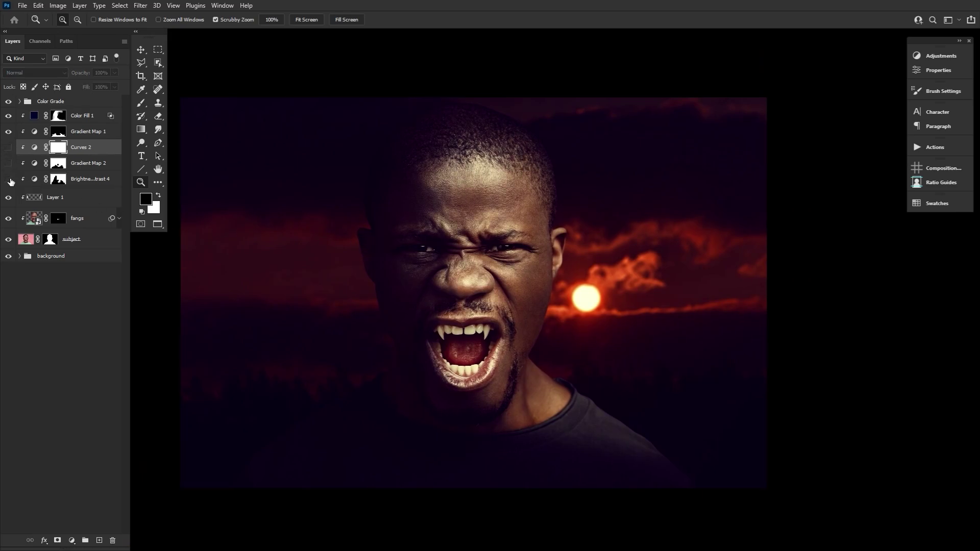
click(9, 148)
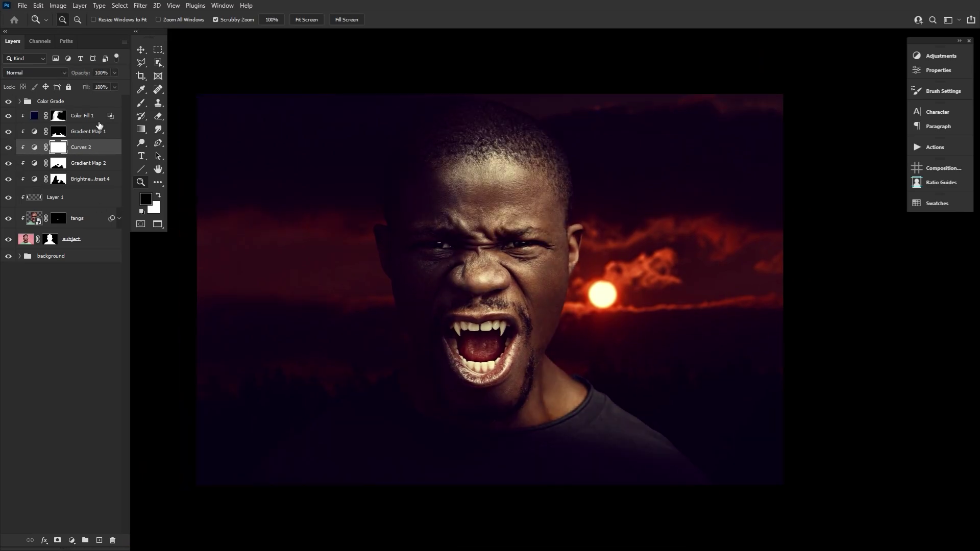
Step: Create a new layer above Color Fill 1 and set its blending mode to Multiply
click(99, 123)
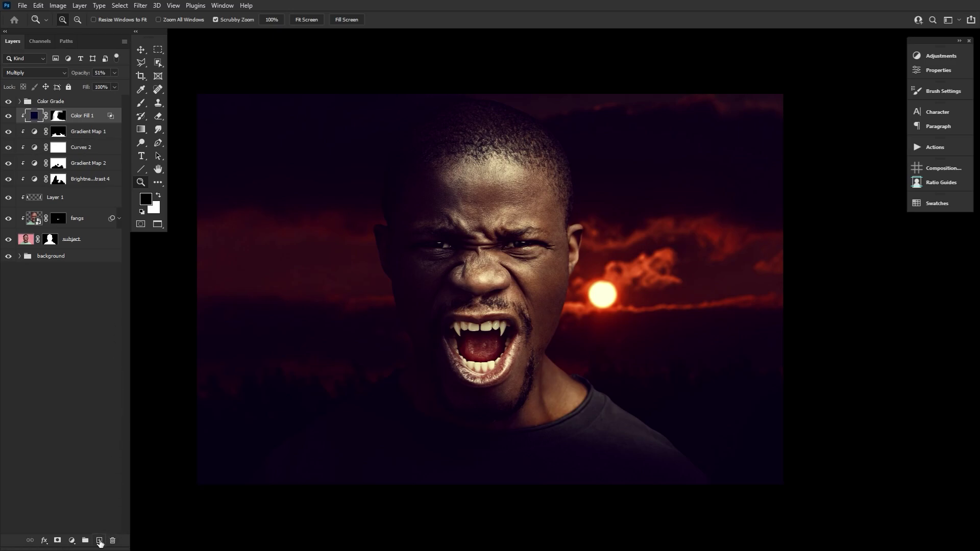
click(99, 540)
click(33, 73)
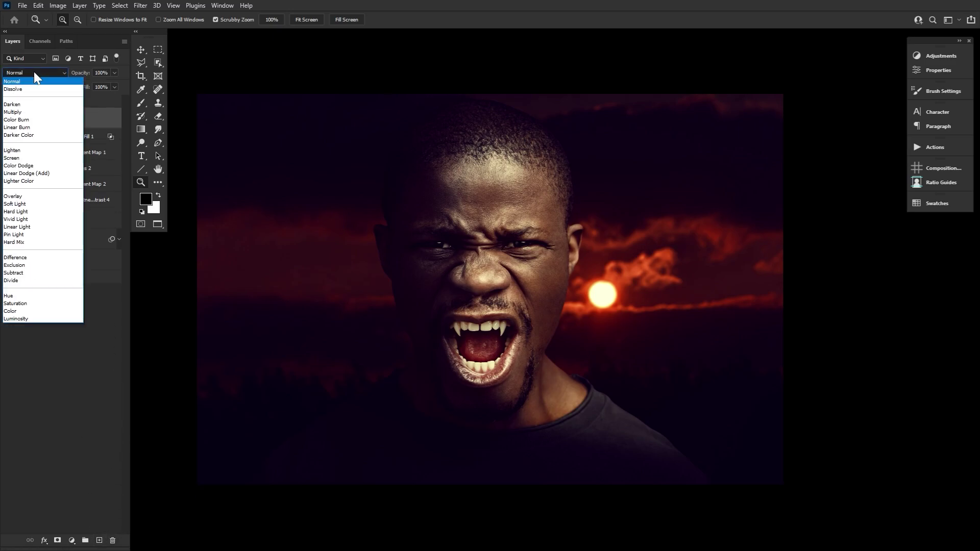
click(30, 111)
Step: Paint black over both eyes on the Multiply layer with a soft brush of 50 px
double_click(141, 182)
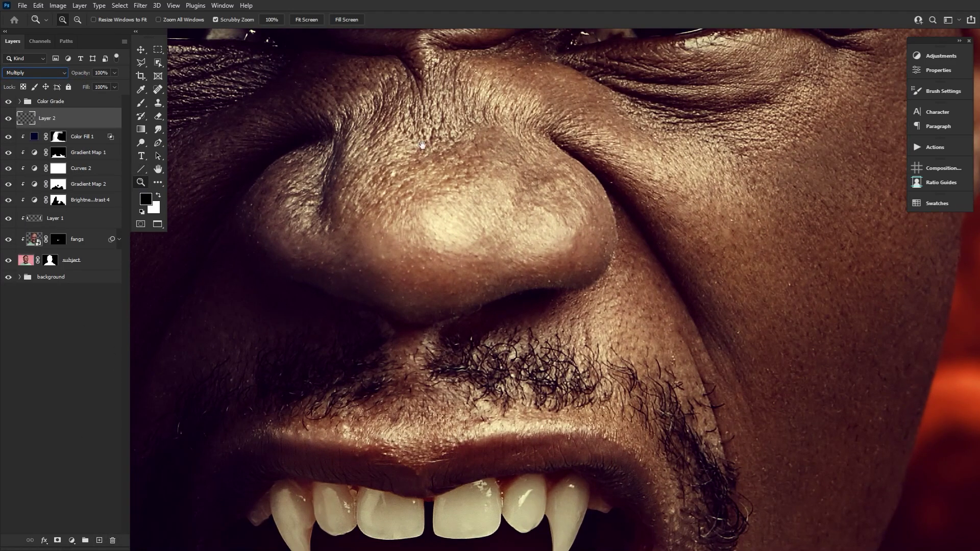
drag(414, 150, 305, 414)
click(142, 102)
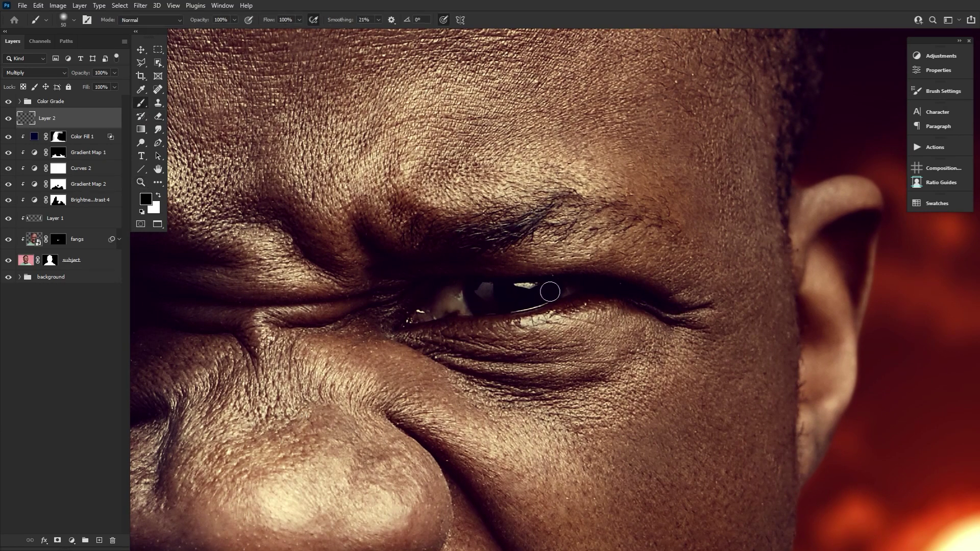
mouse_move(532, 295)
mouse_down()
mouse_move(449, 305)
mouse_move(534, 298)
mouse_move(469, 293)
mouse_move(450, 309)
mouse_up()
drag(368, 345, 791, 360)
mouse_move(556, 317)
mouse_down()
mouse_move(510, 302)
mouse_move(436, 307)
mouse_move(569, 323)
mouse_move(469, 311)
mouse_up()
drag(746, 341, 389, 378)
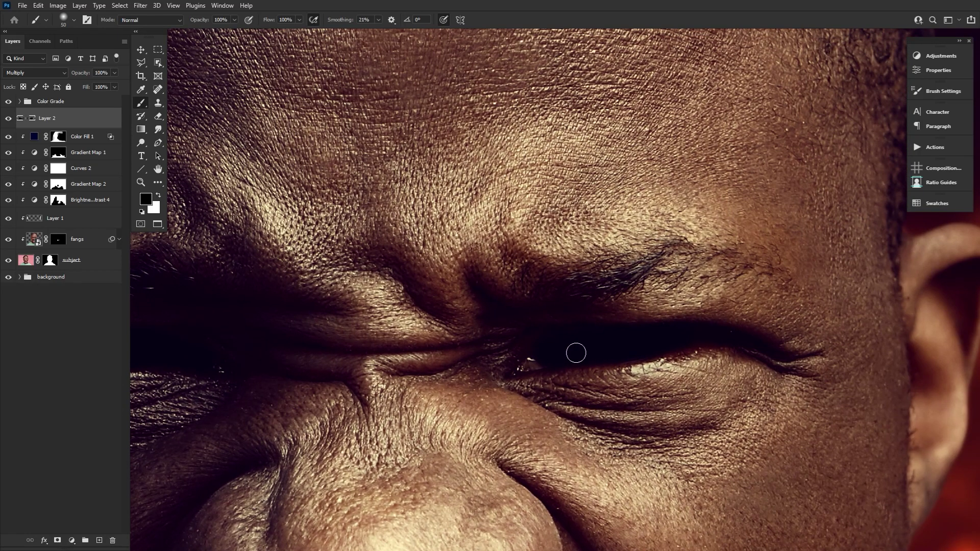
Step: Split and adjust the Underlying Layer highlight slider in Layer 2's Blend If settings to bring the eye reflections through the black paint
double_click(113, 122)
alt+drag(297, 398, 212, 404)
drag(297, 400, 225, 408)
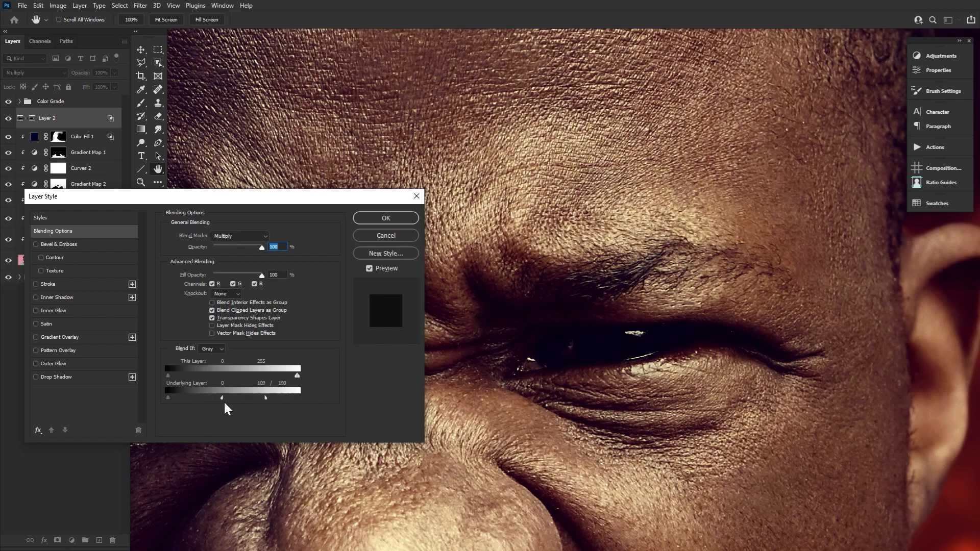
drag(496, 401, 916, 391)
drag(266, 402, 246, 404)
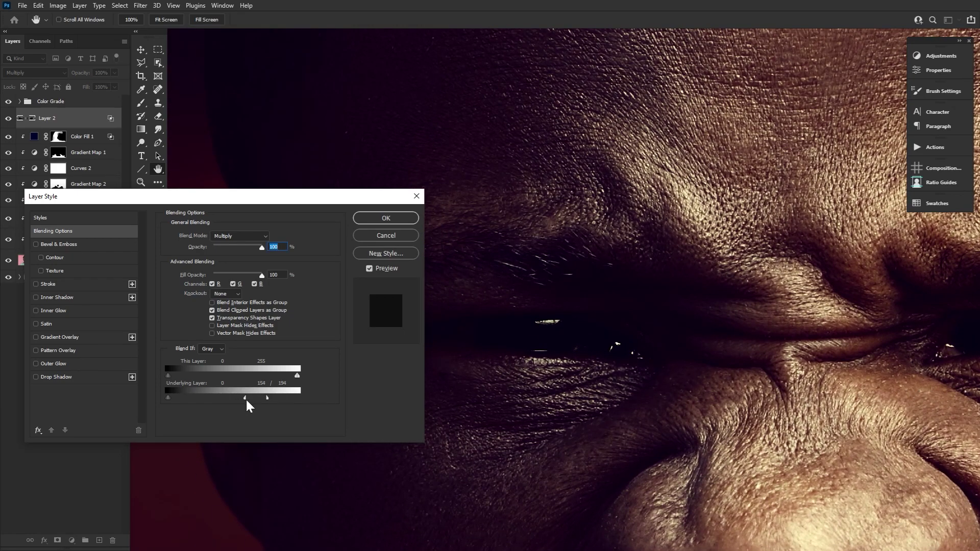
drag(860, 362, 522, 389)
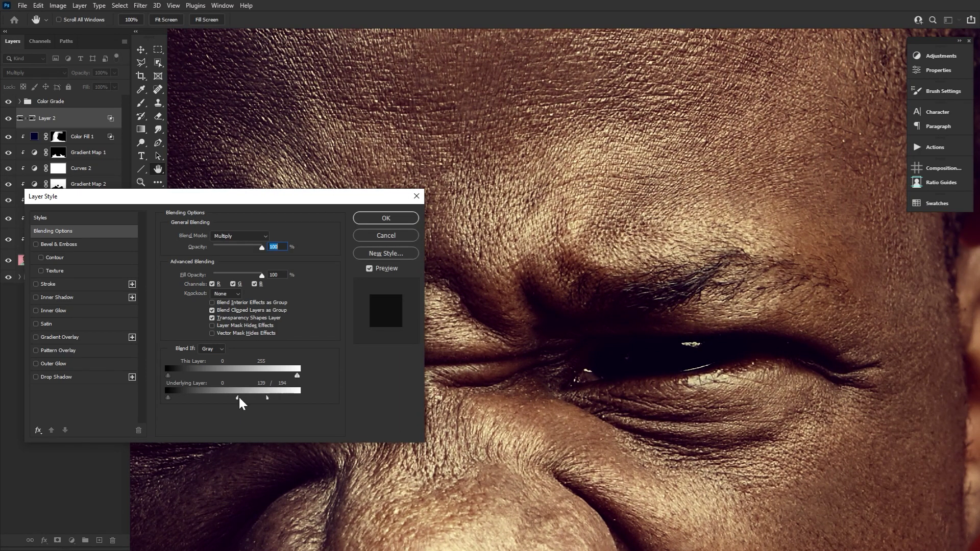
drag(238, 403, 232, 405)
drag(267, 397, 261, 402)
click(383, 221)
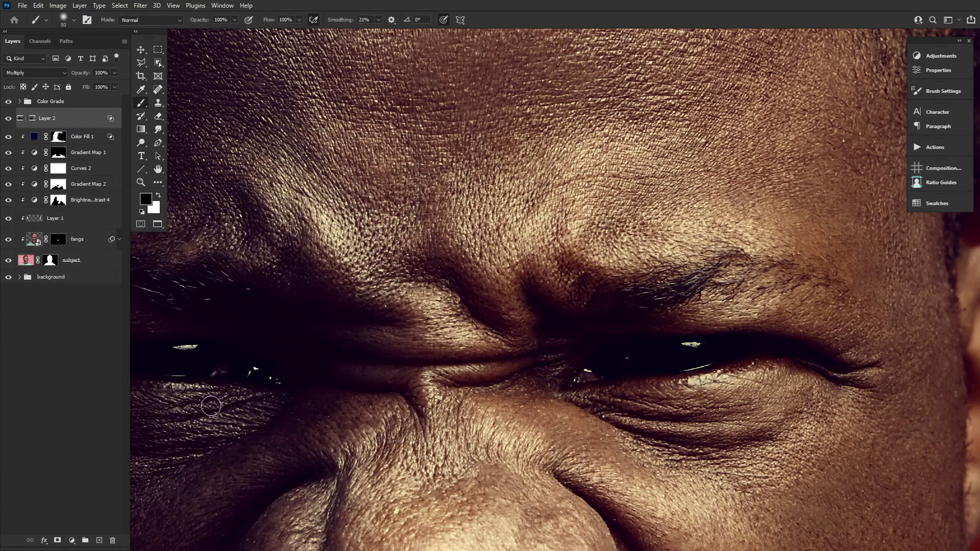
Step: Create a new layer above Layer 2 with Screen blending and set the foreground colour to red d80000
click(99, 540)
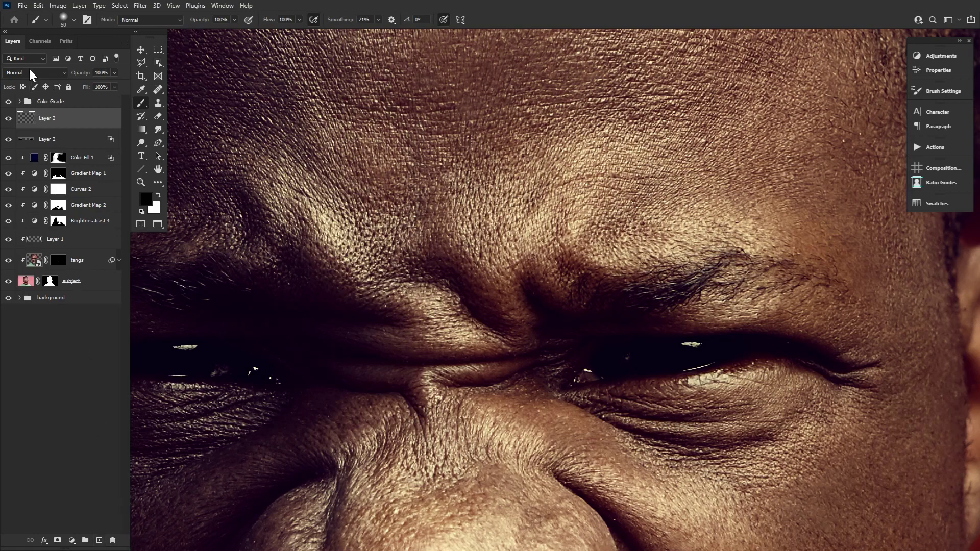
click(32, 72)
click(20, 158)
click(147, 198)
click(442, 232)
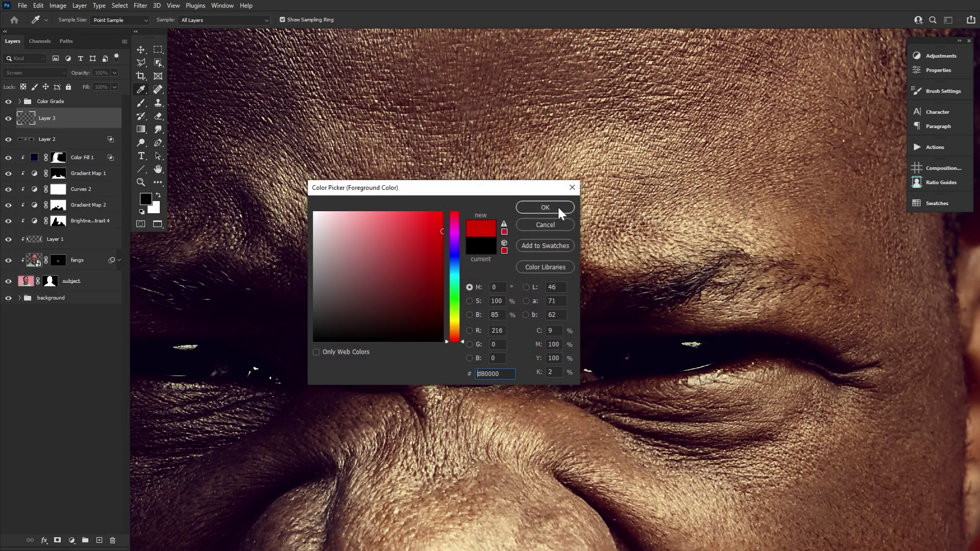
click(545, 208)
Step: With Layer 2 hidden, stamp one red circle over each iris on Layer 3 using a 175 px Hard Round brush, and show Layer 2 again
key(b)
click(72, 22)
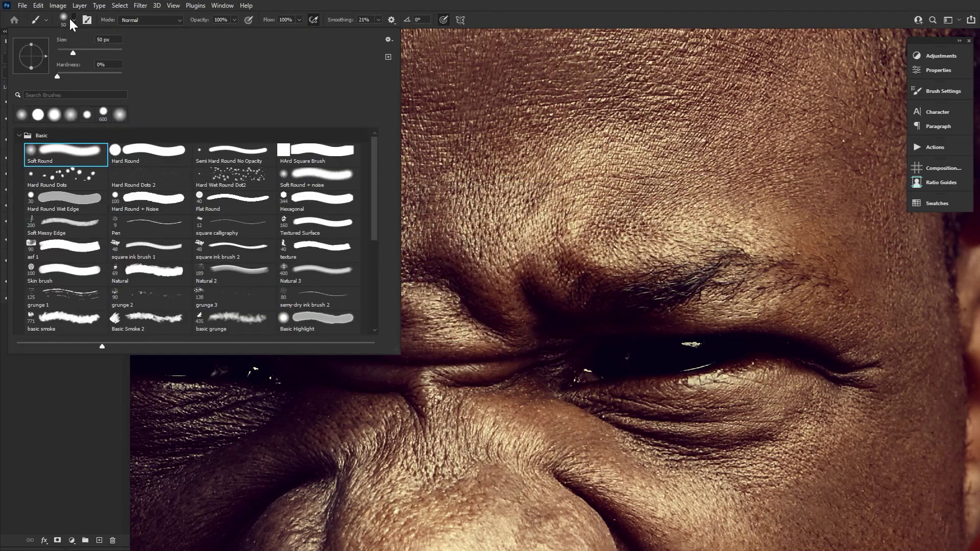
double_click(142, 154)
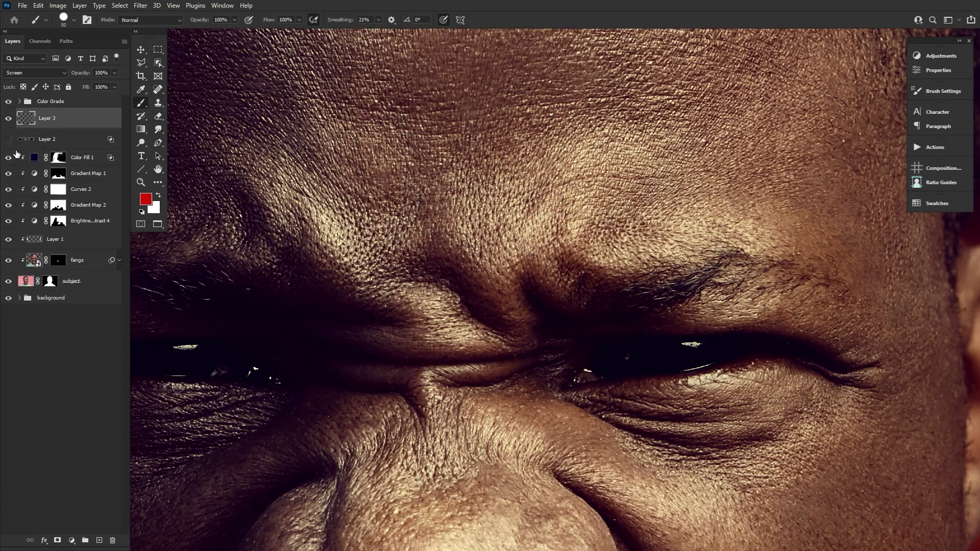
drag(197, 372, 313, 347)
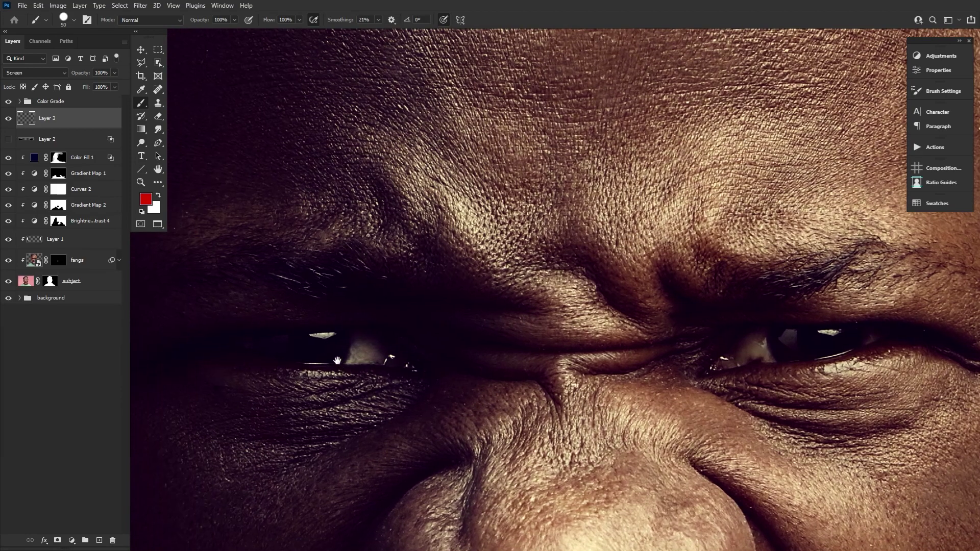
key(bracketright)
key(bracketright)
key(bracketright)
key(bracketright)
key(bracketright)
key(bracketright)
key(bracketright)
key(bracketright)
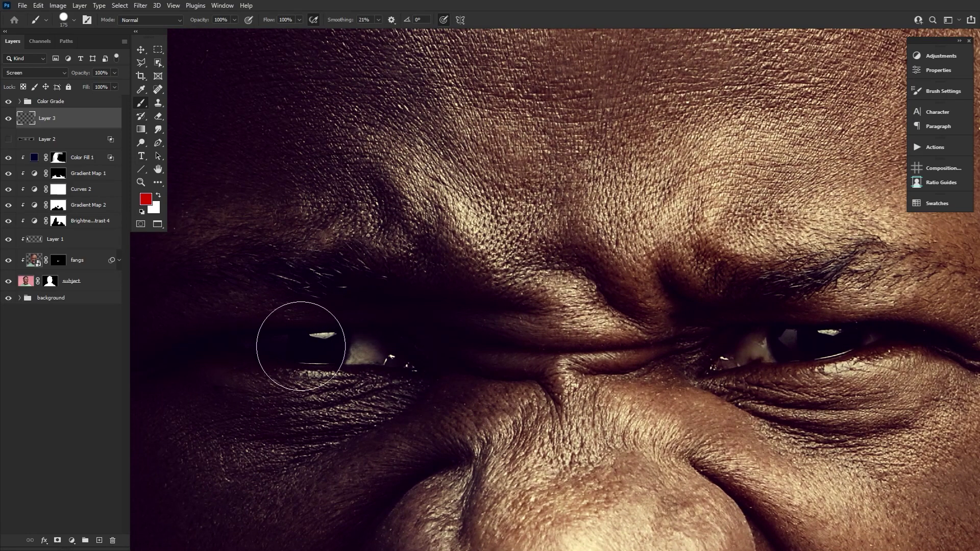
click(305, 344)
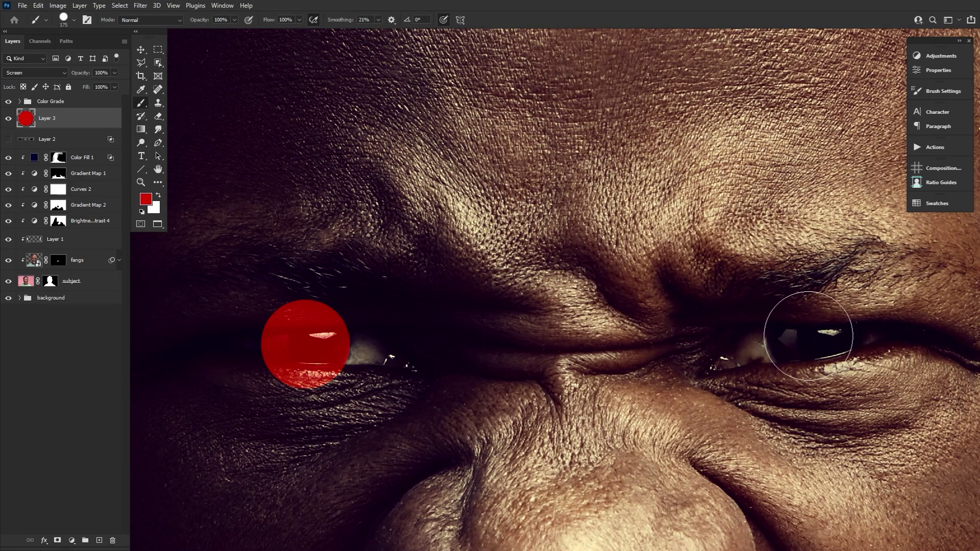
click(816, 336)
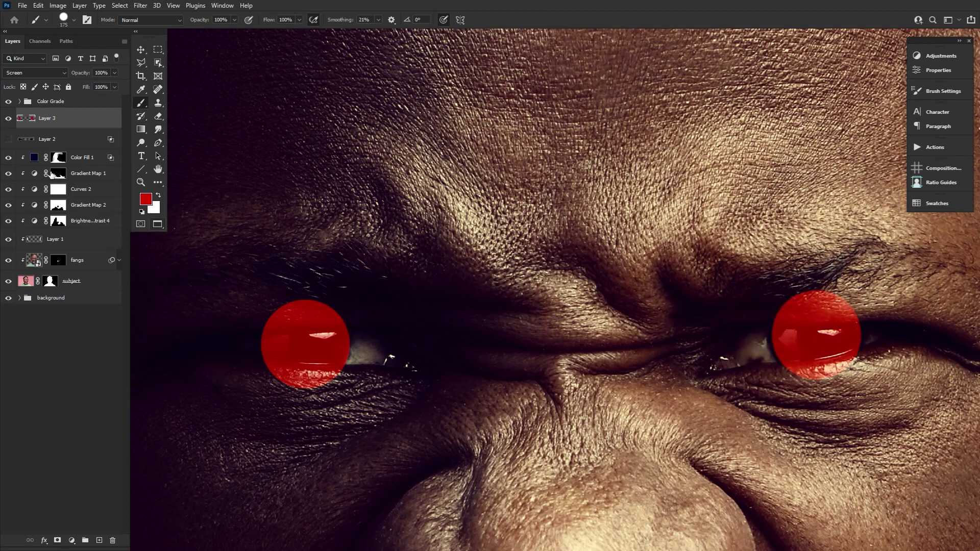
click(8, 140)
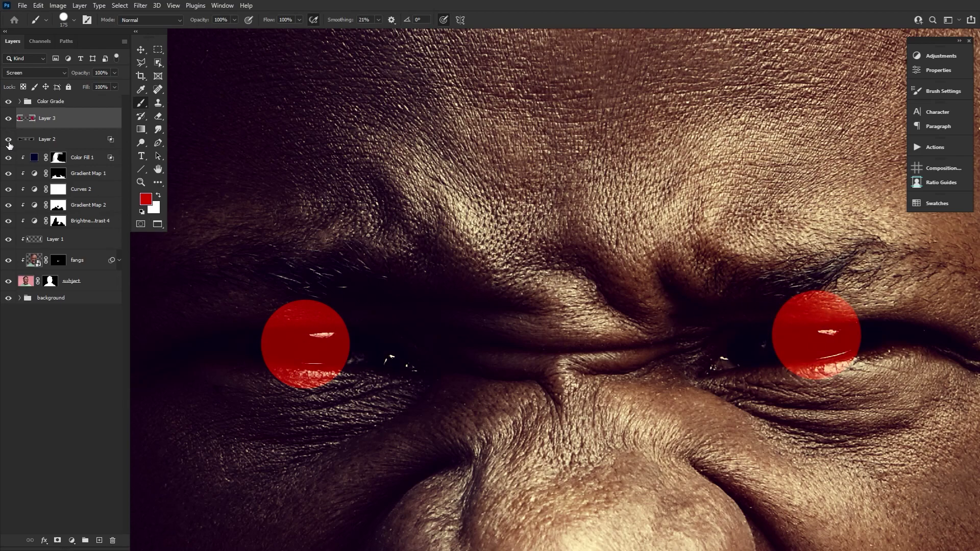
Step: Add a layer mask to Layer 3 and paint black with a 175 px Soft Round brush to fade the red circles into both irises
click(58, 540)
click(74, 20)
double_click(84, 165)
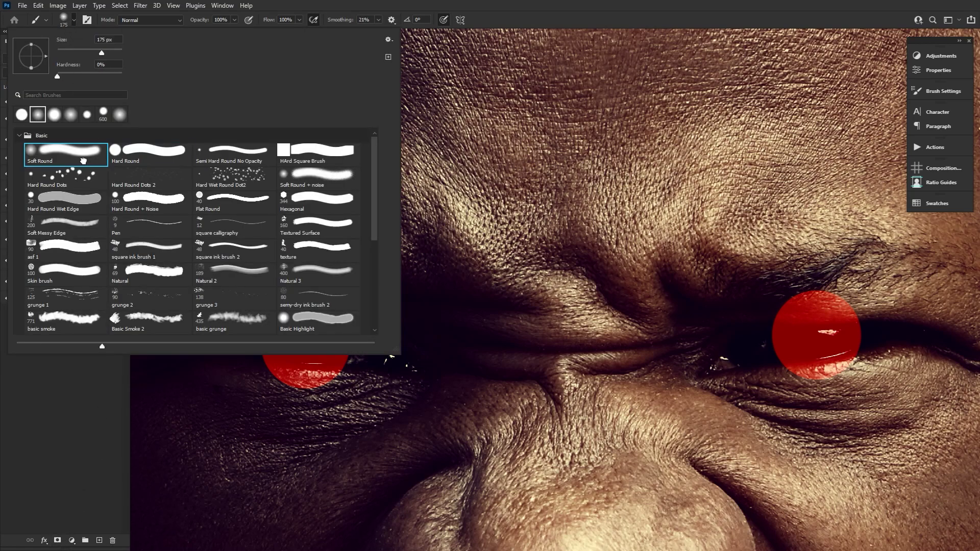
mouse_move(346, 280)
mouse_down()
mouse_move(179, 270)
mouse_move(304, 260)
mouse_move(412, 320)
mouse_move(387, 285)
mouse_move(393, 296)
mouse_move(300, 256)
mouse_move(203, 425)
mouse_move(215, 338)
mouse_move(253, 418)
mouse_move(380, 417)
mouse_move(230, 409)
mouse_up()
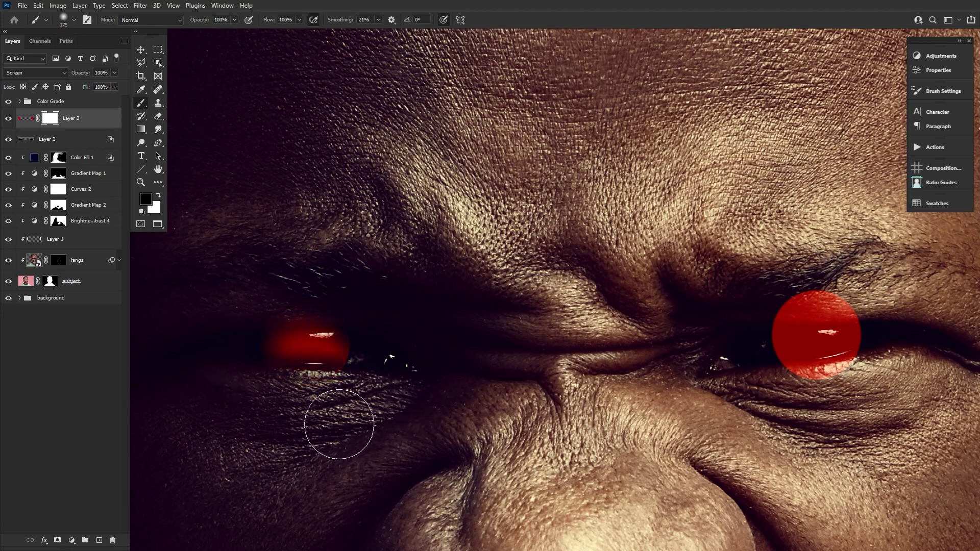
drag(185, 358, 214, 378)
drag(316, 268, 198, 280)
drag(724, 298, 417, 311)
mouse_move(563, 279)
mouse_down()
mouse_move(449, 288)
mouse_move(473, 281)
mouse_up()
drag(600, 316, 603, 364)
mouse_move(449, 306)
mouse_down()
mouse_move(423, 372)
mouse_move(622, 402)
mouse_up()
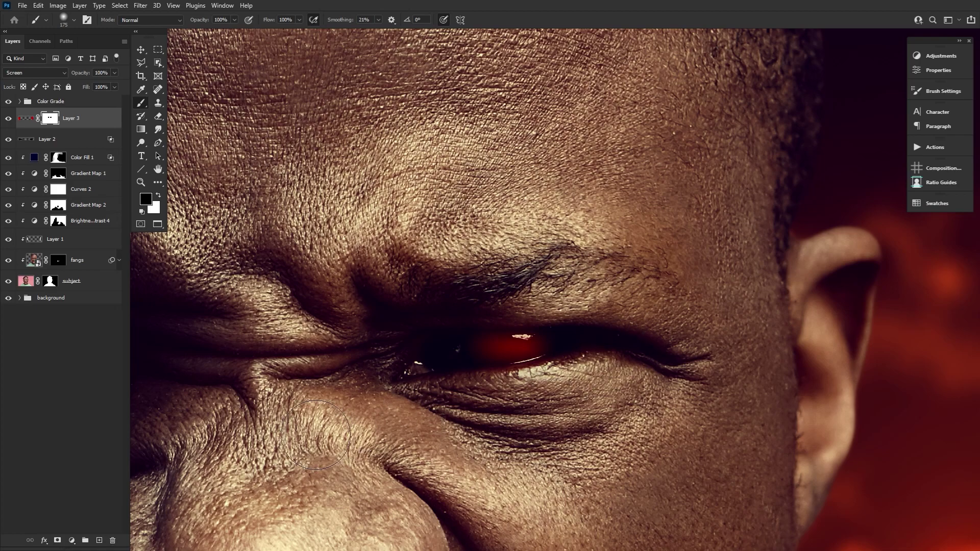
Step: Create a new layer above Layer 3 and set its blending mode to Screen
click(99, 540)
click(35, 72)
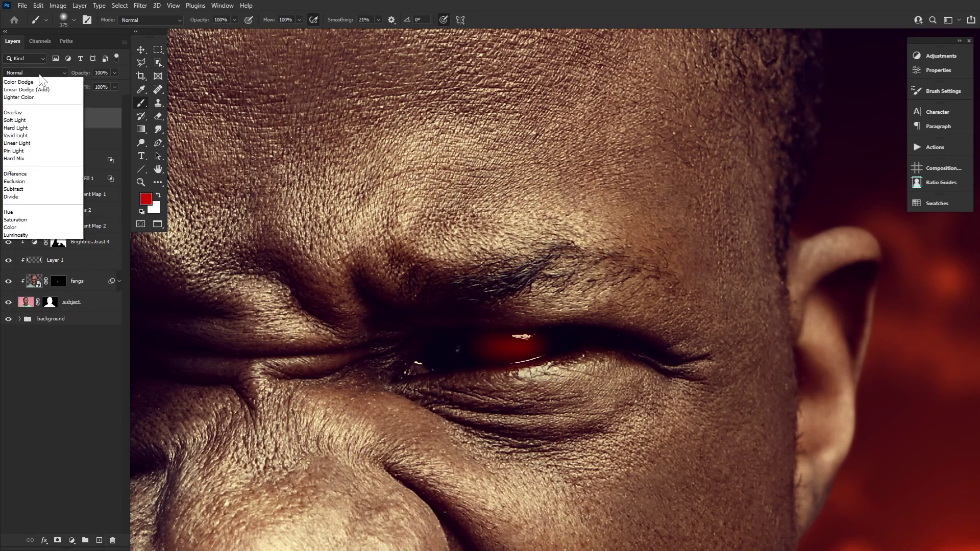
click(27, 158)
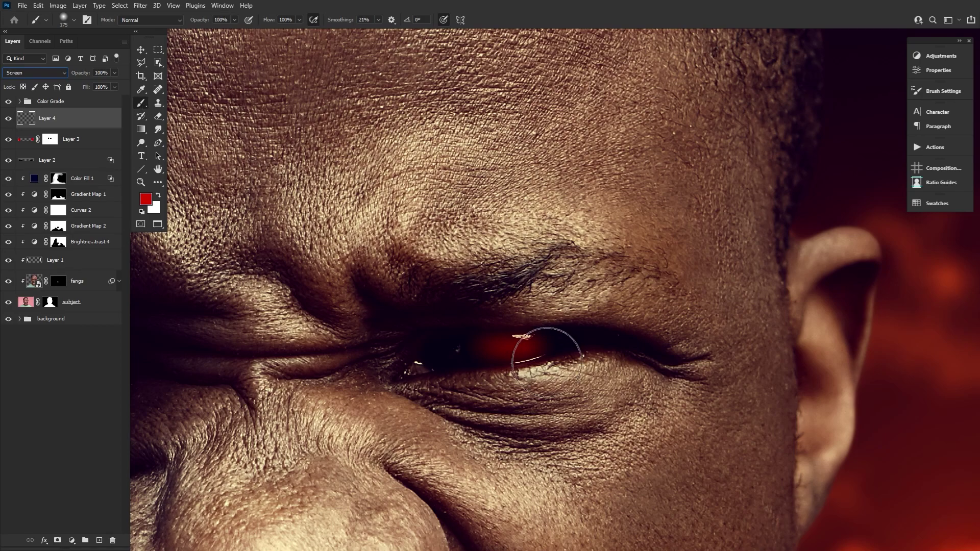
Step: Stamp a smaller red dot in the centre of each iris on Layer 4 with a reduced Hard Round brush
click(515, 343)
key(ctrl+z)
click(74, 20)
double_click(148, 156)
key(bracketleft)
key(bracketleft)
key(bracketleft)
key(bracketleft)
key(bracketleft)
key(bracketleft)
key(bracketleft)
key(bracketleft)
click(8, 140)
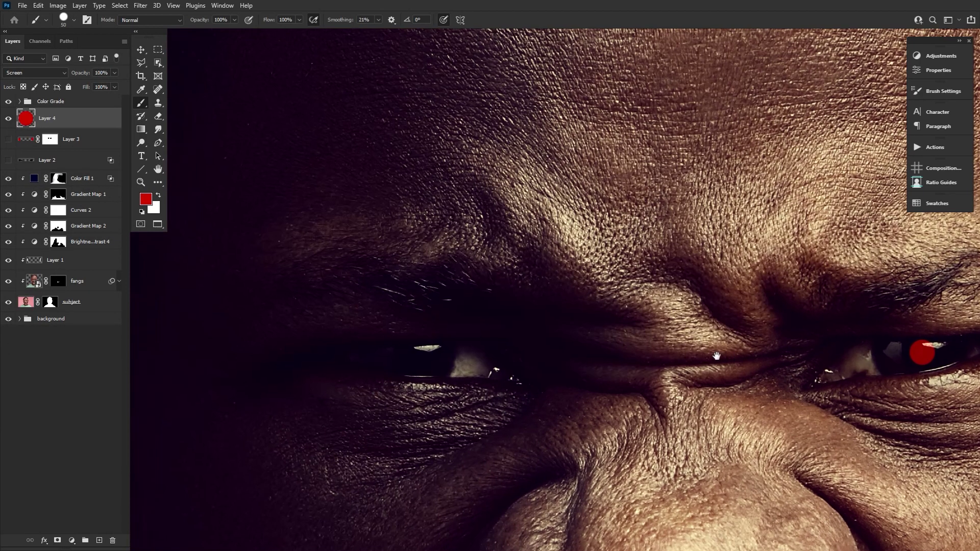
click(407, 358)
Step: Erase the upper edges of both red dots on Layer 4 with a soft Eraser
click(158, 116)
click(411, 341)
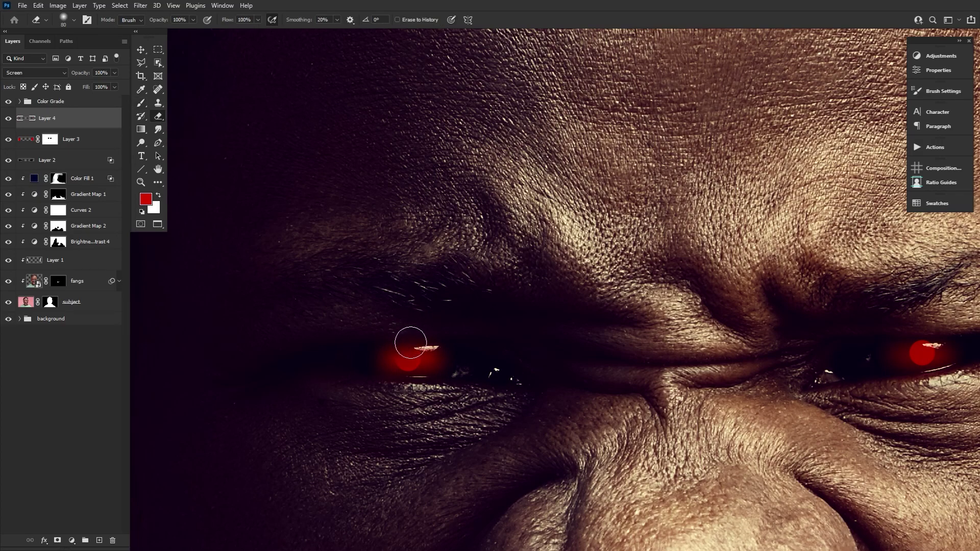
drag(919, 335, 516, 363)
click(517, 364)
click(141, 182)
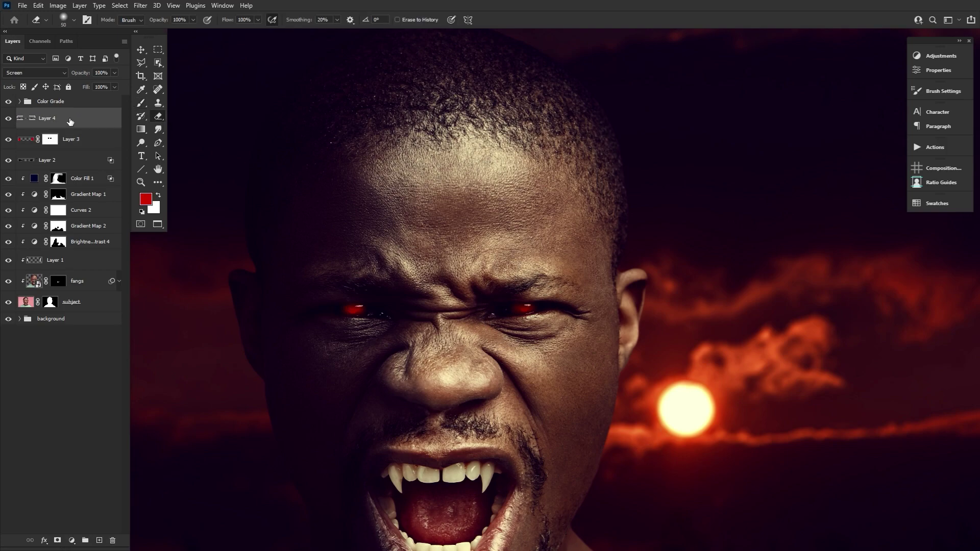
Step: Raise the brightness of Layer 4's red dots with Brightness/Contrast and fine-tune them with Hue/Saturation
click(58, 6)
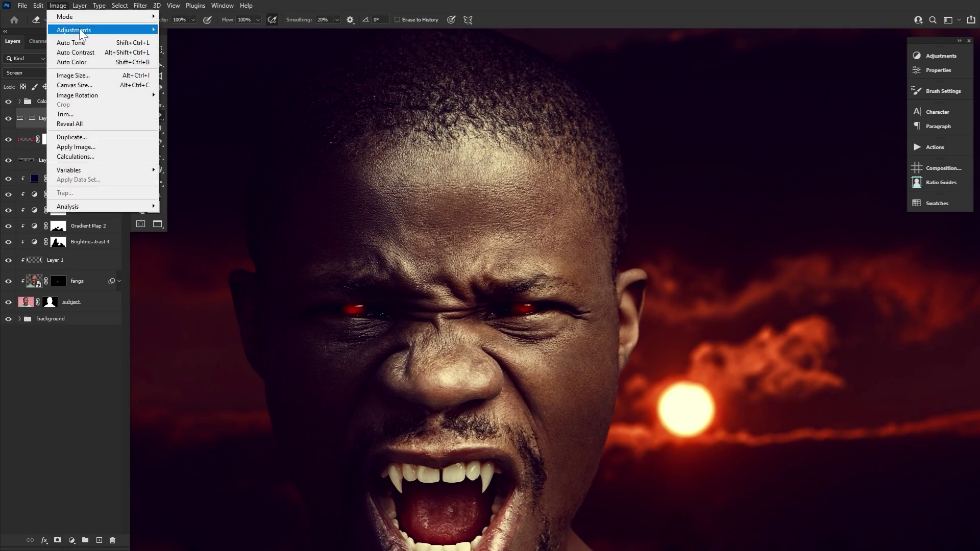
mouse_move(81, 30)
click(182, 30)
drag(462, 186, 515, 189)
click(536, 175)
click(60, 6)
click(185, 81)
drag(461, 251, 474, 255)
key(Return)
Step: Lower the opacity of Layer 3 slightly and make Layer 4 the active layer
click(89, 139)
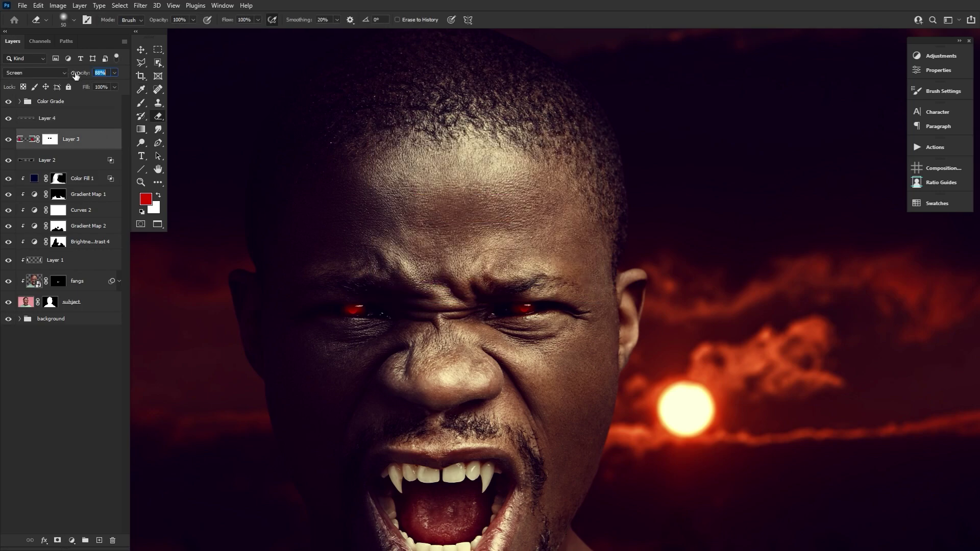
click(15, 126)
key(z)
drag(479, 319, 454, 452)
scroll(399, 438, down, 1)
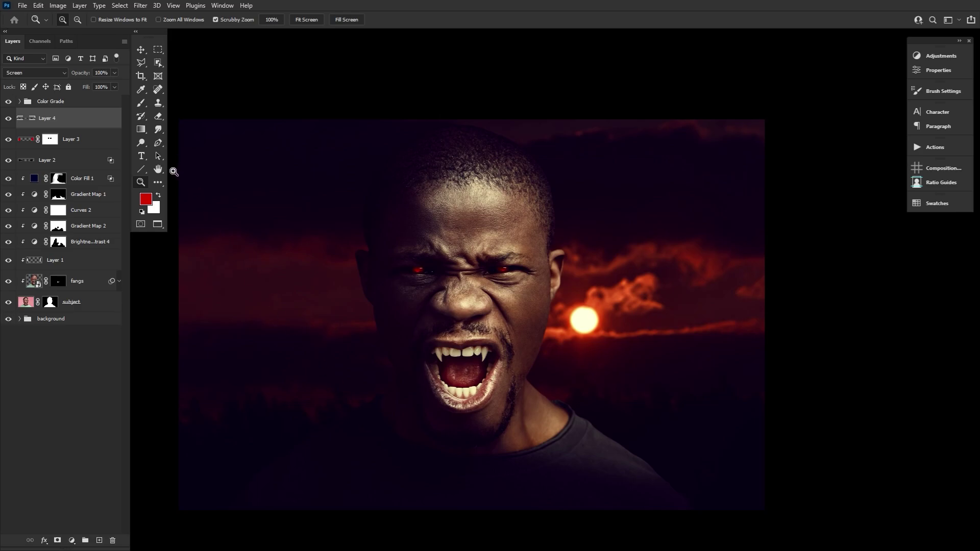
Step: Create a new Multiply layer above Layer 4 and choose the middle dark red from the Blood swatch group as foreground colour
click(100, 541)
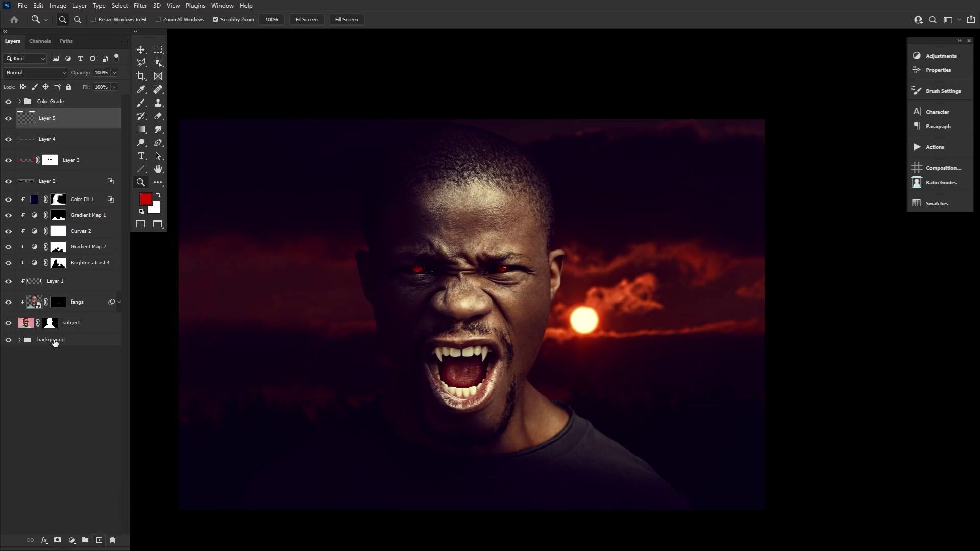
click(36, 73)
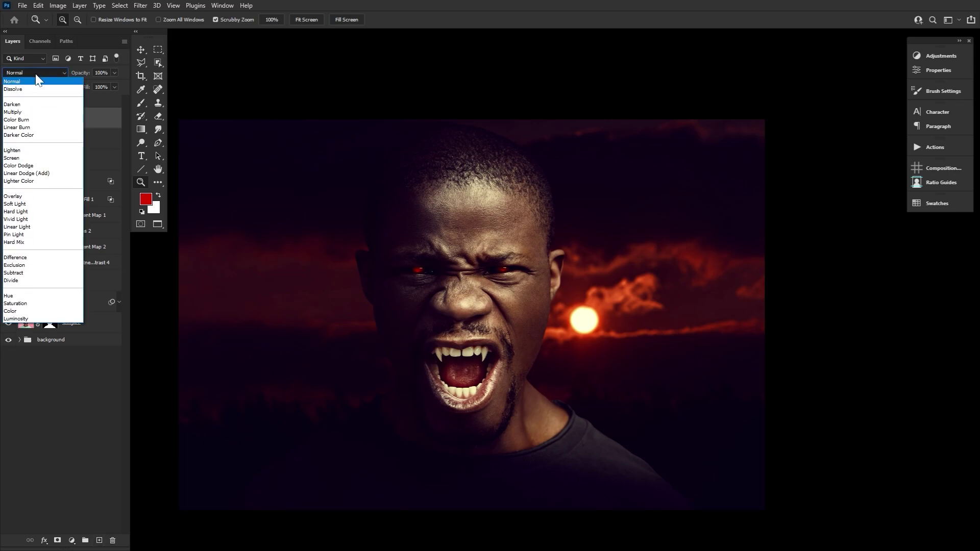
click(30, 113)
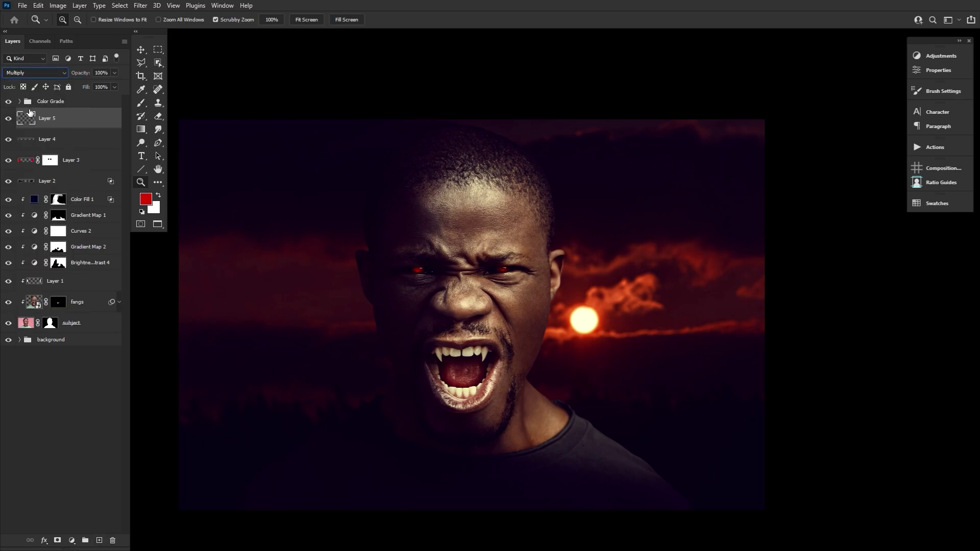
click(934, 204)
click(779, 263)
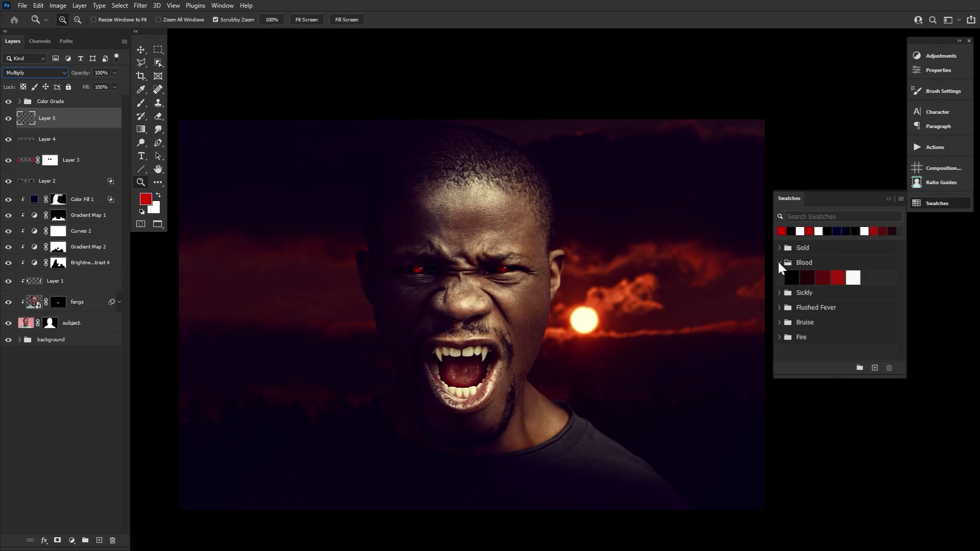
click(827, 276)
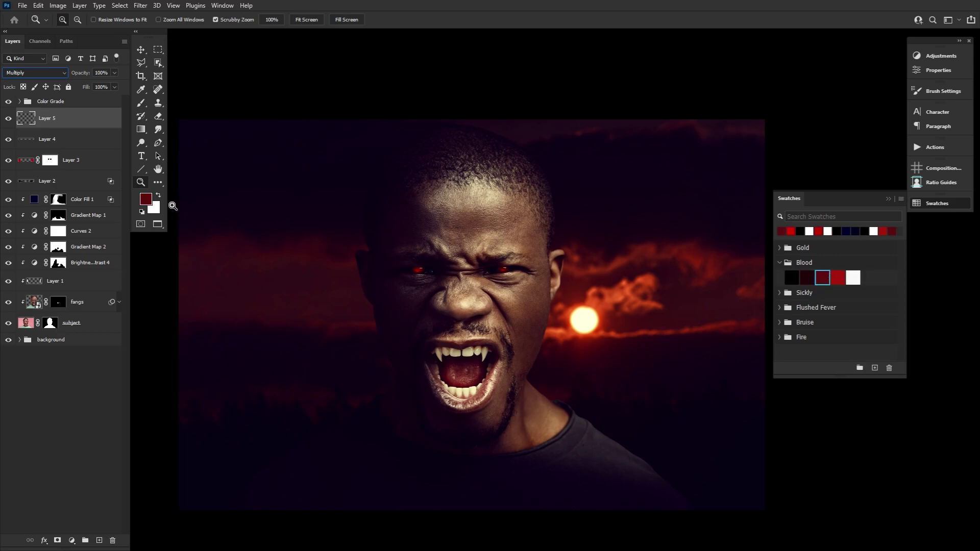
Step: Paint a round blood drop on the lower lip of Layer 5's mouth area with a small Hard Round brush
double_click(142, 183)
drag(550, 499, 641, 116)
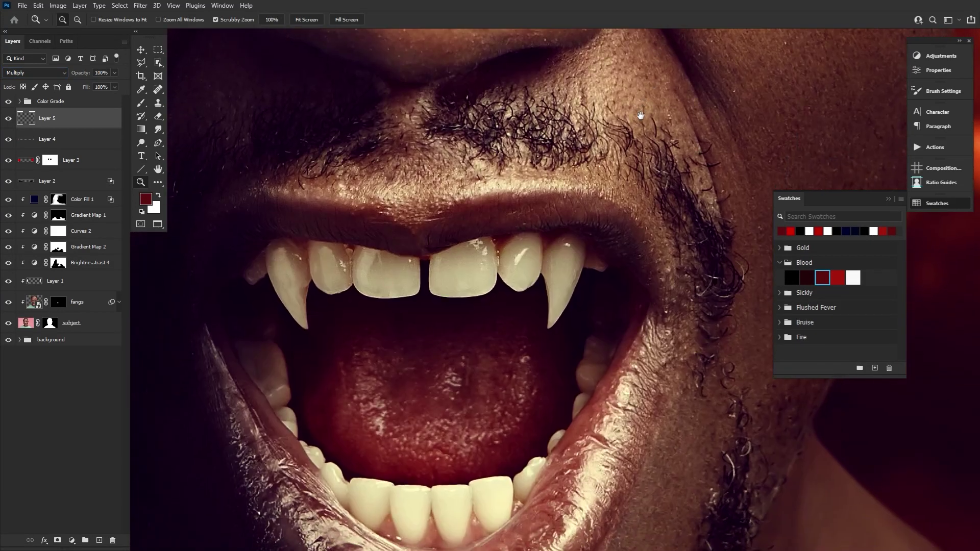
alt+click(570, 266)
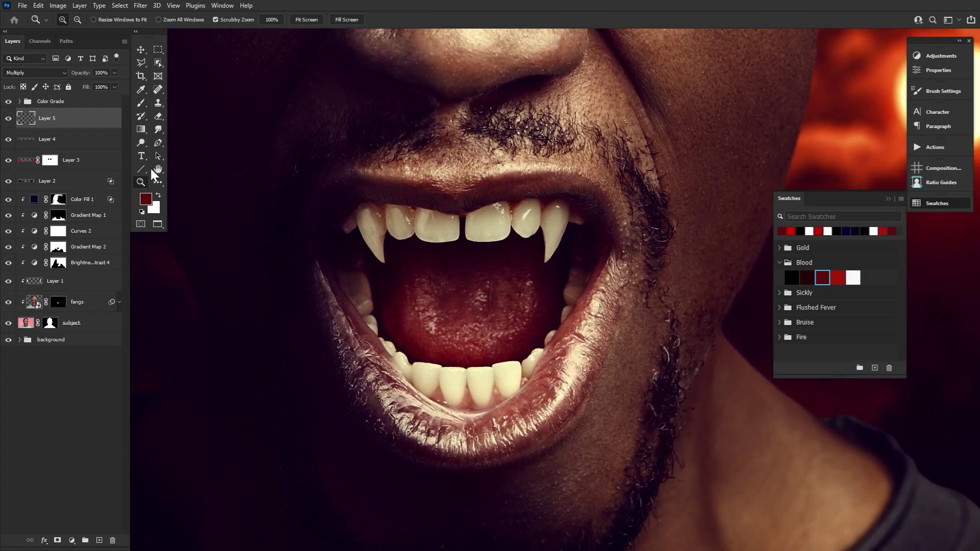
click(142, 103)
click(64, 19)
click(150, 150)
double_click(150, 151)
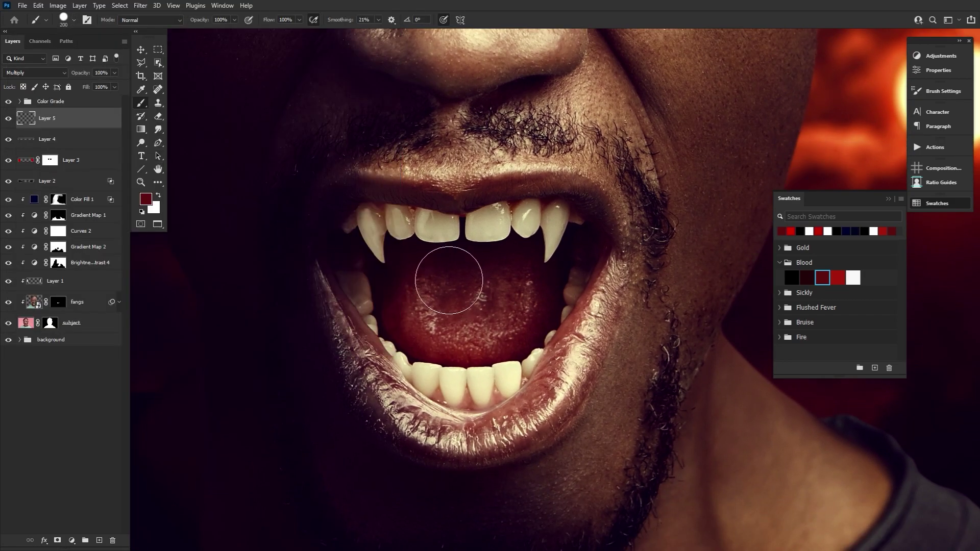
drag(466, 390, 462, 310)
key([)
key([)
key([)
key([)
key([)
key([)
key([)
key([)
key([)
key([)
click(397, 329)
mouse_move(396, 332)
mouse_down()
mouse_move(382, 367)
mouse_move(404, 385)
mouse_move(400, 376)
mouse_move(375, 419)
mouse_move(383, 227)
mouse_up()
Step: Paint a narrow blood drip running from the drop over the lower lip and down the chin
key(r)
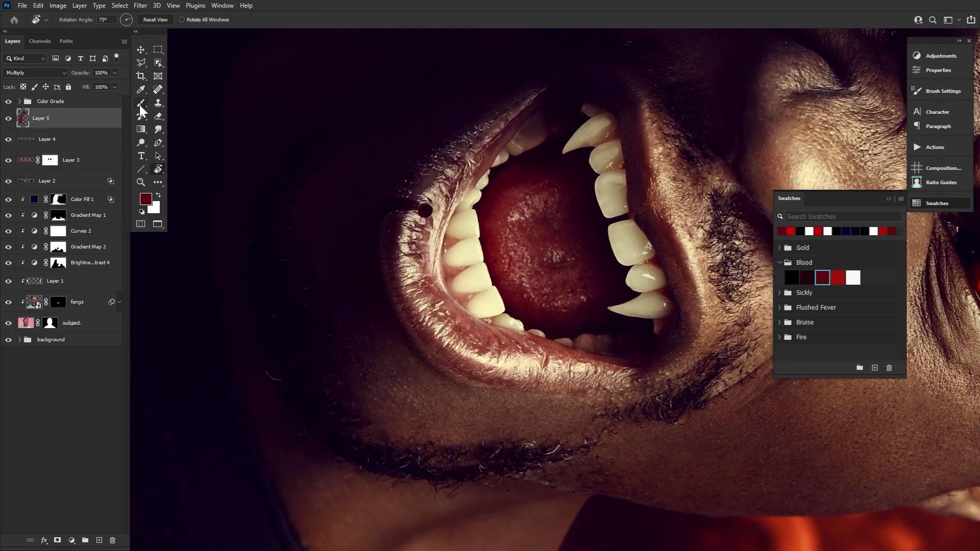
key([)
key([)
key([)
key([)
key([)
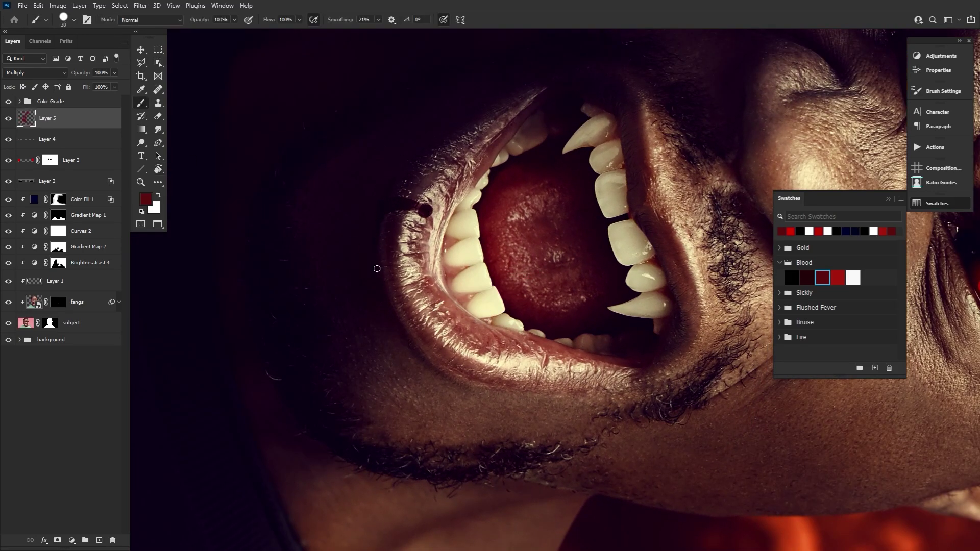
key(r)
key(Escape)
click(142, 103)
drag(411, 415, 404, 480)
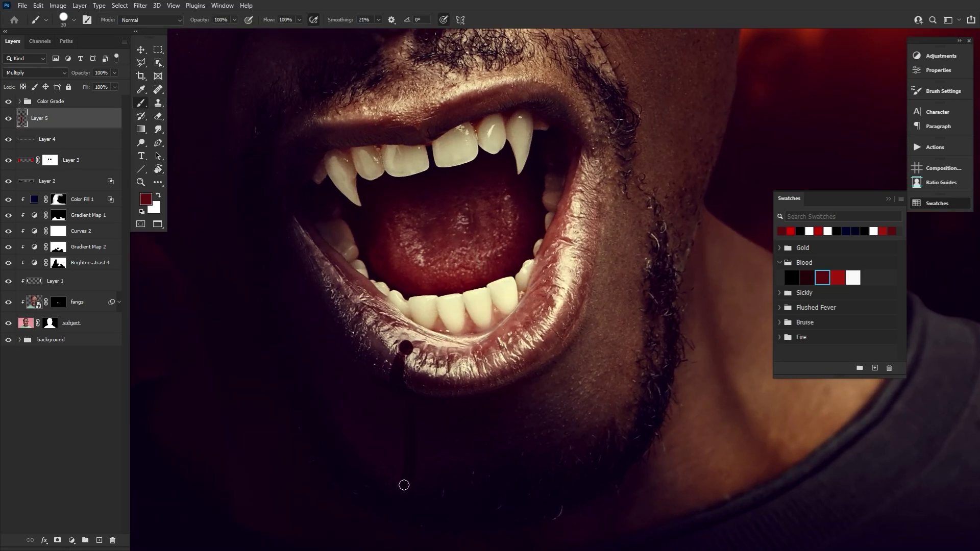
Step: Add a small blood drop beside the first drip and paint a second drop and drip down the opposite side of the chin
key(bracketleft)
key(bracketleft)
drag(387, 341, 389, 349)
drag(524, 333, 534, 372)
key(bracketleft)
key(bracketleft)
click(529, 323)
key(bracketright)
mouse_move(533, 369)
mouse_down()
mouse_move(553, 352)
mouse_move(528, 420)
mouse_move(538, 510)
mouse_up()
key(bracketright)
mouse_move(539, 454)
mouse_down()
mouse_move(515, 333)
mouse_move(509, 374)
mouse_up()
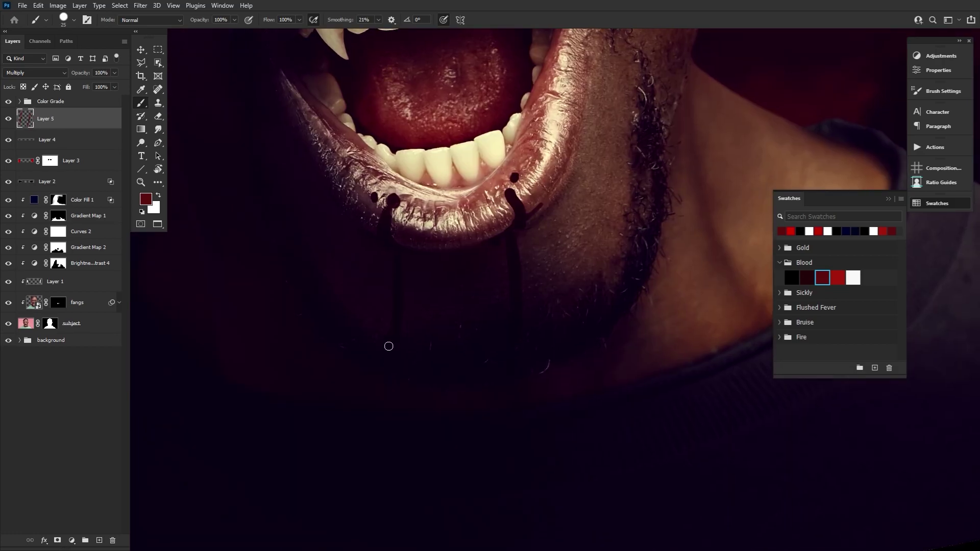
Step: Paint blood on the tips of both upper fangs with a 15 px hard brush
drag(478, 131, 465, 444)
key(bracketleft)
key(bracketleft)
drag(499, 320, 495, 339)
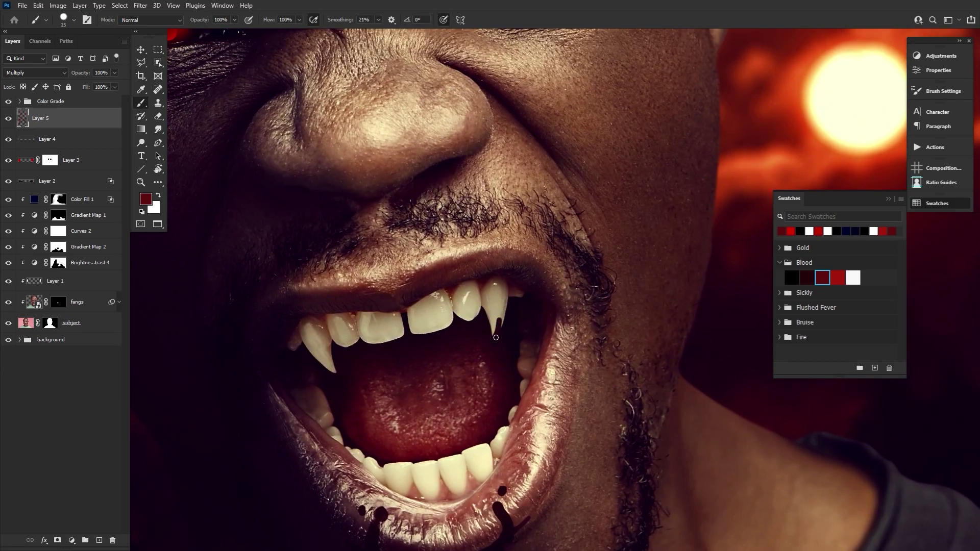
double_click(158, 169)
click(141, 103)
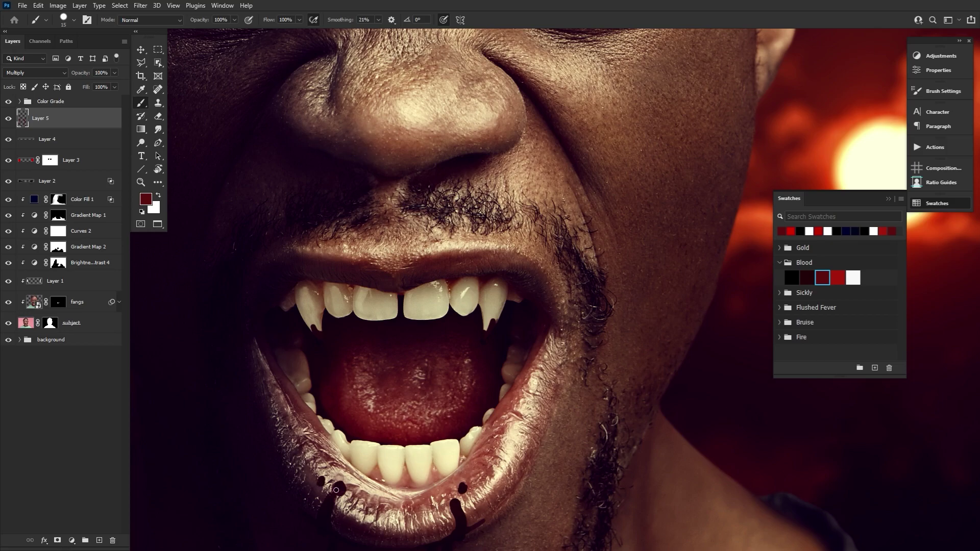
Step: Add a new layer clipped to the blood layer, Layer 5, and choose the bright red from the Blood swatches
scroll(316, 381, down, 3)
key(bracketright)
key(bracketright)
key(bracketright)
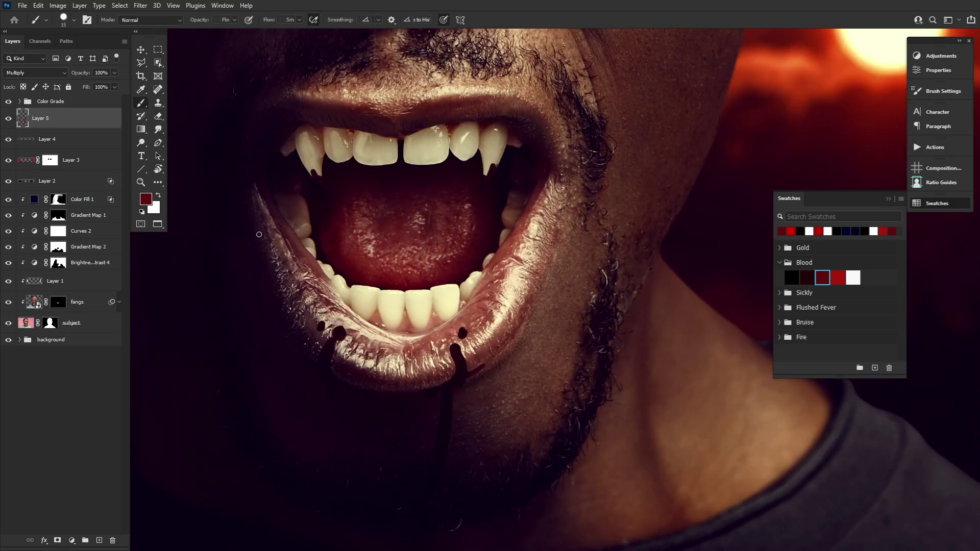
key(z)
drag(506, 305, 470, 252)
scroll(471, 253, up, 1)
key(b)
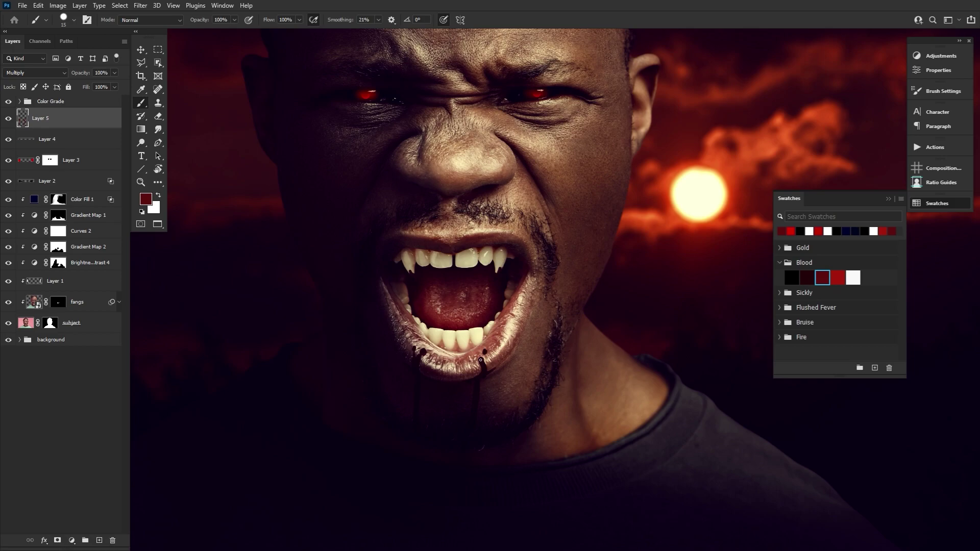
click(99, 541)
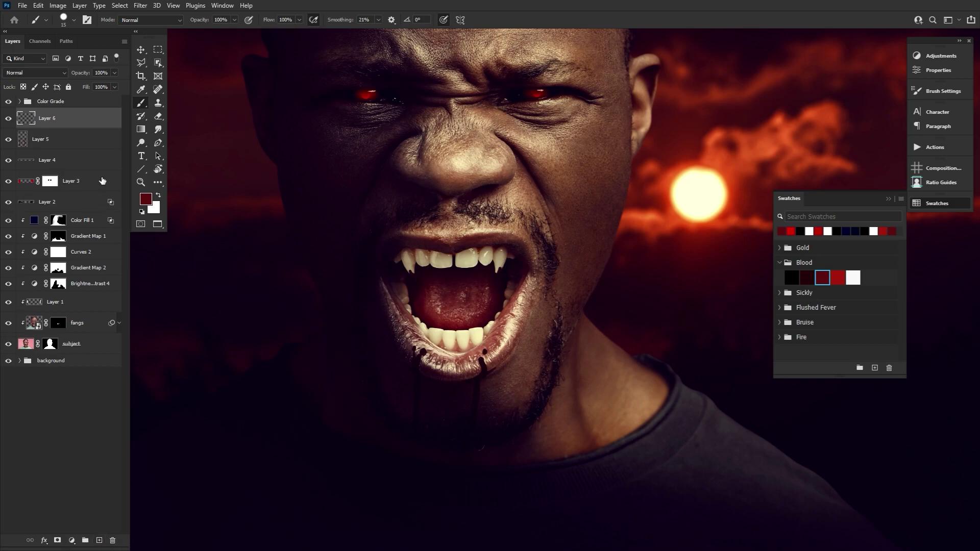
alt+click(104, 127)
click(837, 278)
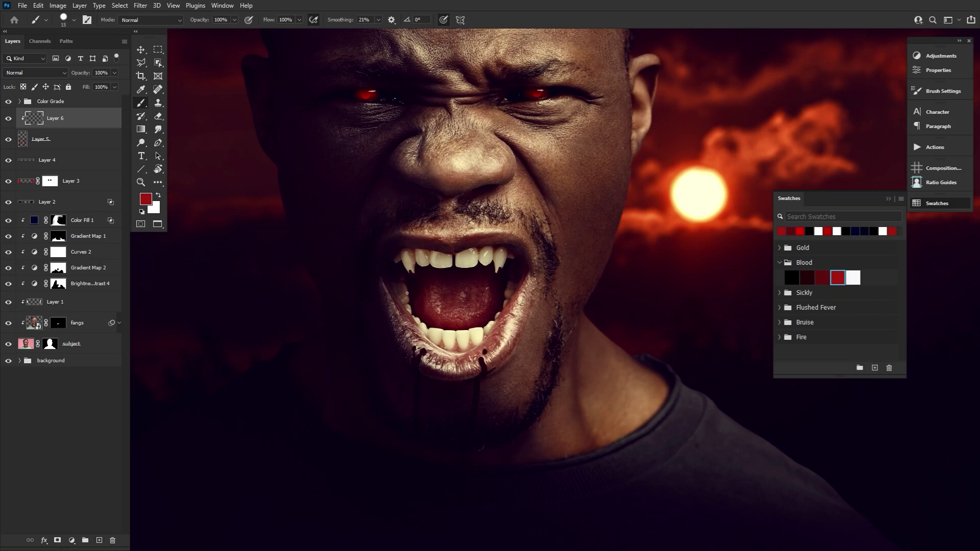
Step: Paint bright red into the blood drops and drips on the lower lip and chin with a 20 px Soft Round brush
click(141, 182)
click(495, 287)
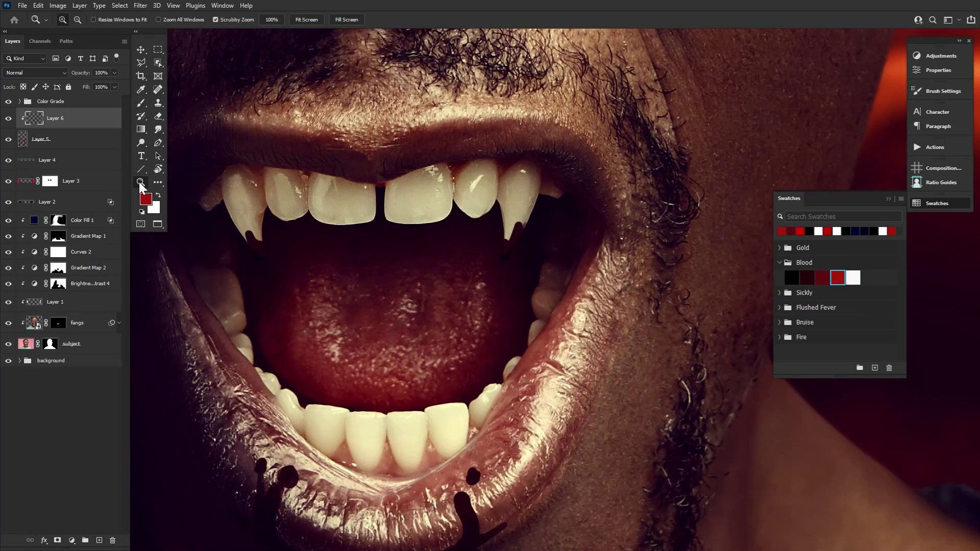
drag(471, 433, 467, 280)
key(b)
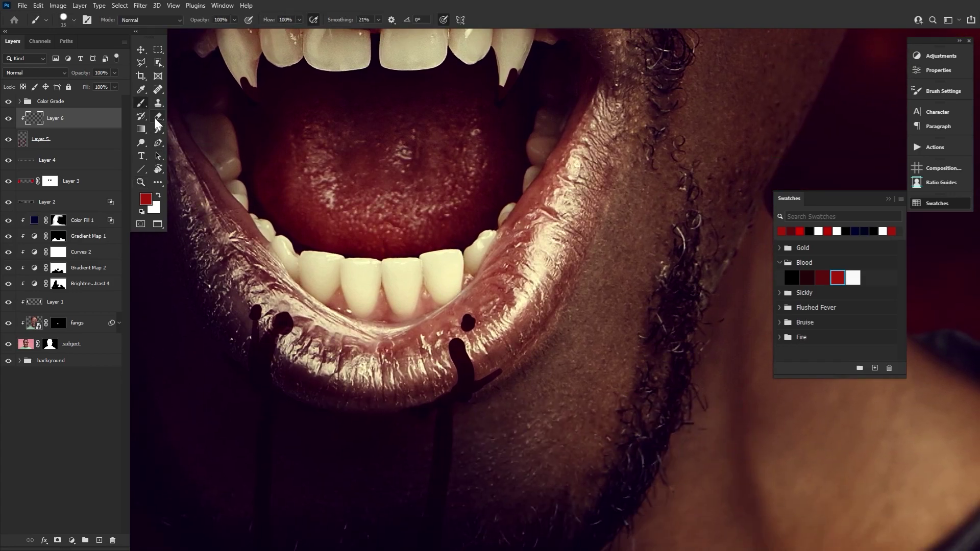
click(74, 21)
double_click(76, 156)
key(bracketright)
key(bracketright)
click(464, 328)
key(bracketleft)
key(bracketleft)
key(ctrl+z)
drag(313, 485, 359, 364)
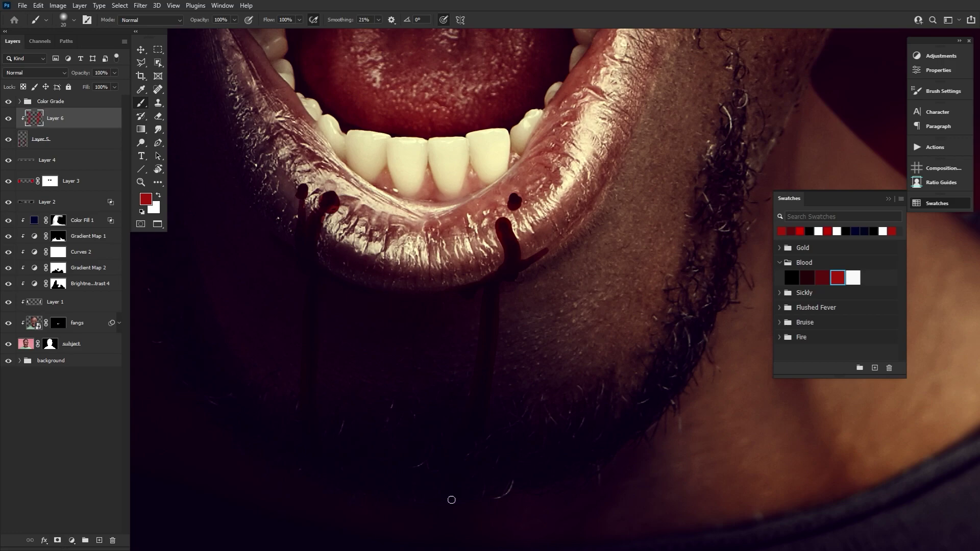
Step: Brush bright red over the blood on both upper fang tips with a 25 px soft brush
scroll(508, 485, up, 8)
scroll(508, 486, right, 1)
key(bracketright)
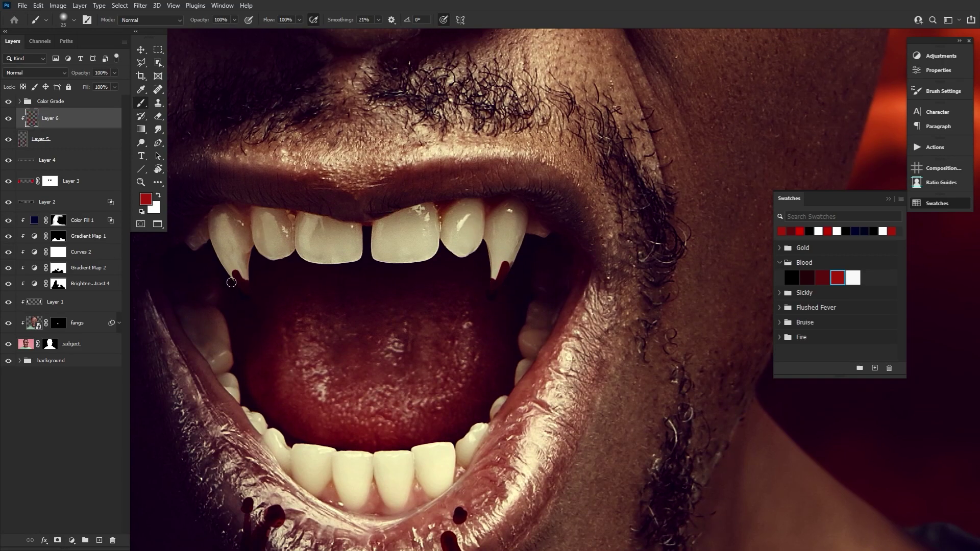
mouse_move(378, 409)
mouse_down()
mouse_move(282, 415)
mouse_move(313, 431)
mouse_up()
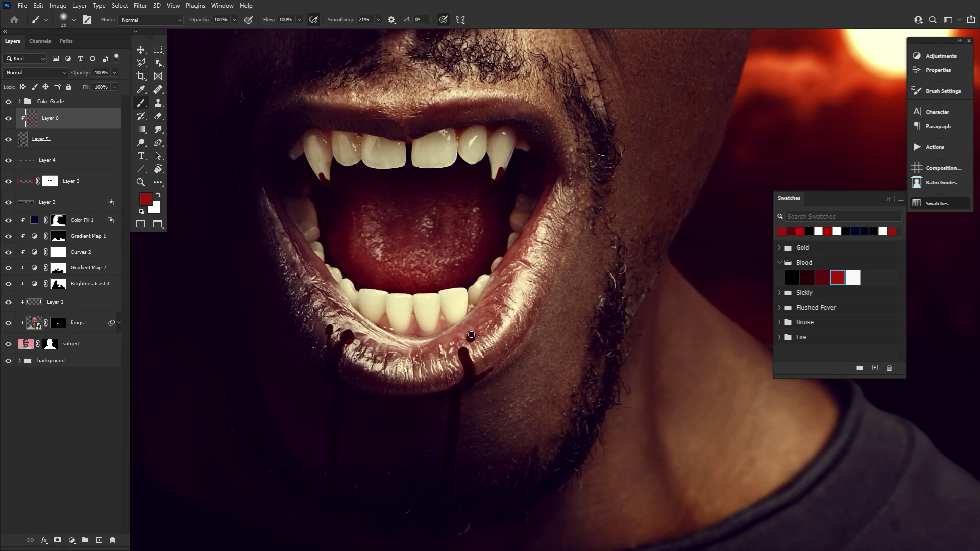
Step: Add another new layer above the clipped red layer and set its blend mode to Overlay
click(98, 541)
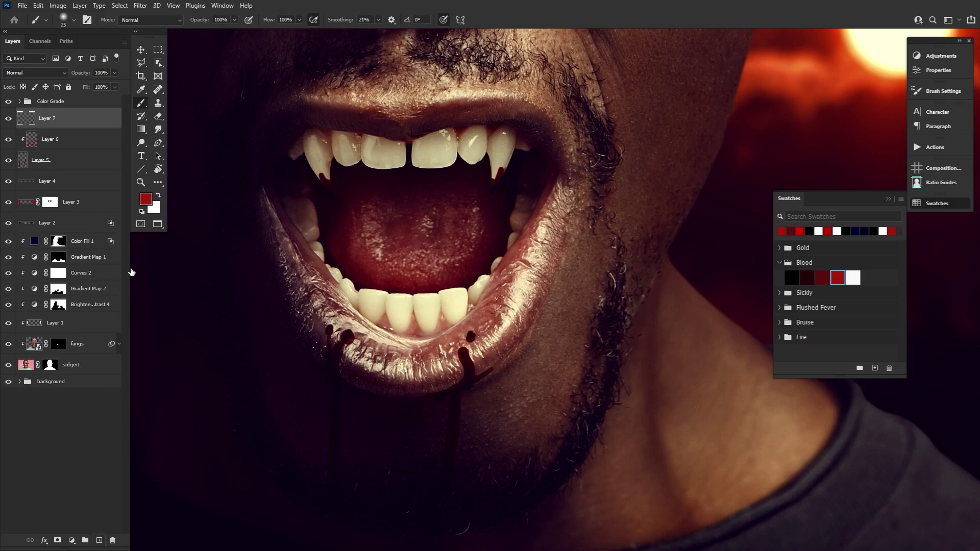
click(60, 73)
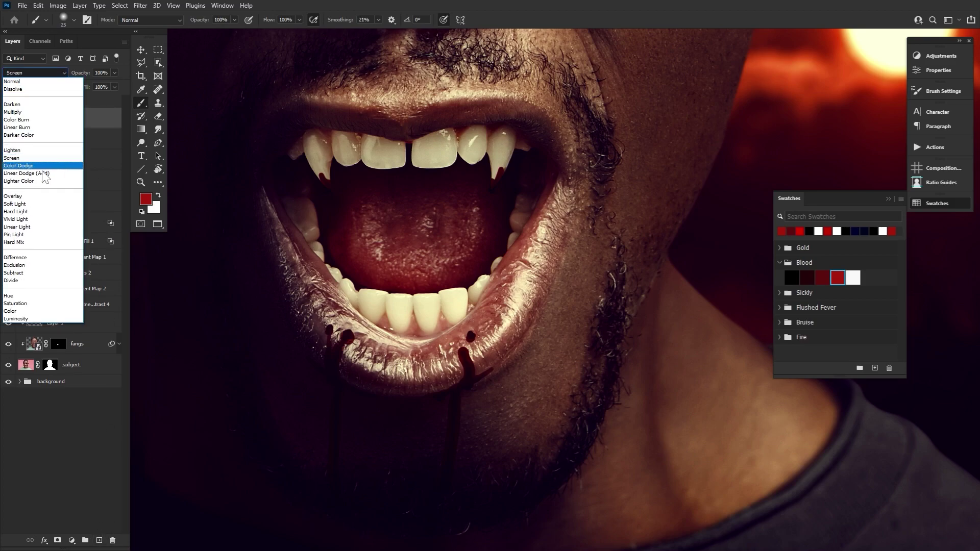
click(44, 197)
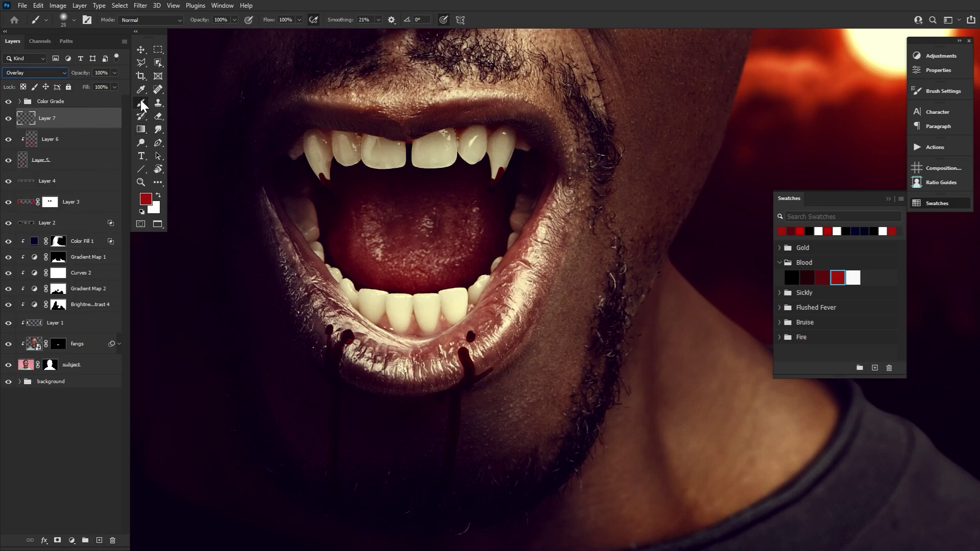
Step: Paint dark red blood along the gums of the upper and lower teeth with a large soft brush
key(bracketright)
key(bracketright)
key(bracketright)
key(bracketright)
click(462, 137)
click(822, 277)
click(463, 135)
drag(488, 135, 500, 175)
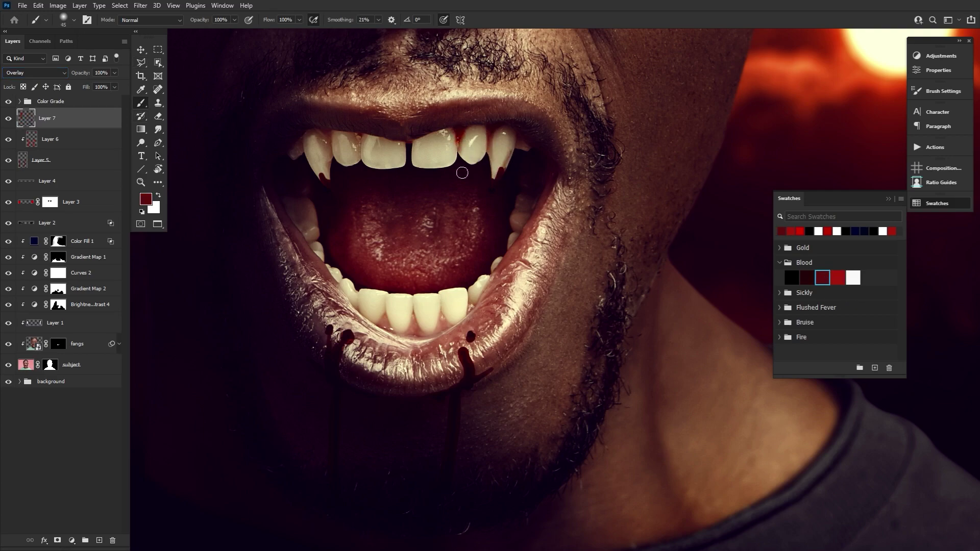
click(415, 330)
click(386, 328)
click(442, 327)
Step: Rotate the canvas sideways and paint the darkest Blood red along the lower gum line with a smaller brush
key(bracketleft)
key(bracketleft)
key(bracketleft)
key(bracketleft)
key(bracketleft)
key(bracketleft)
key(bracketleft)
key(bracketleft)
key(r)
drag(415, 333, 440, 217)
key(b)
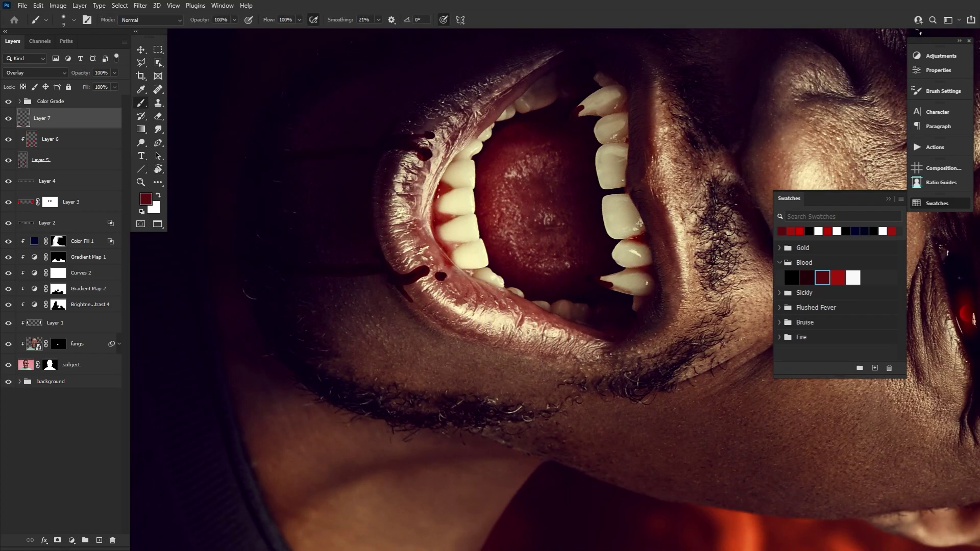
click(804, 277)
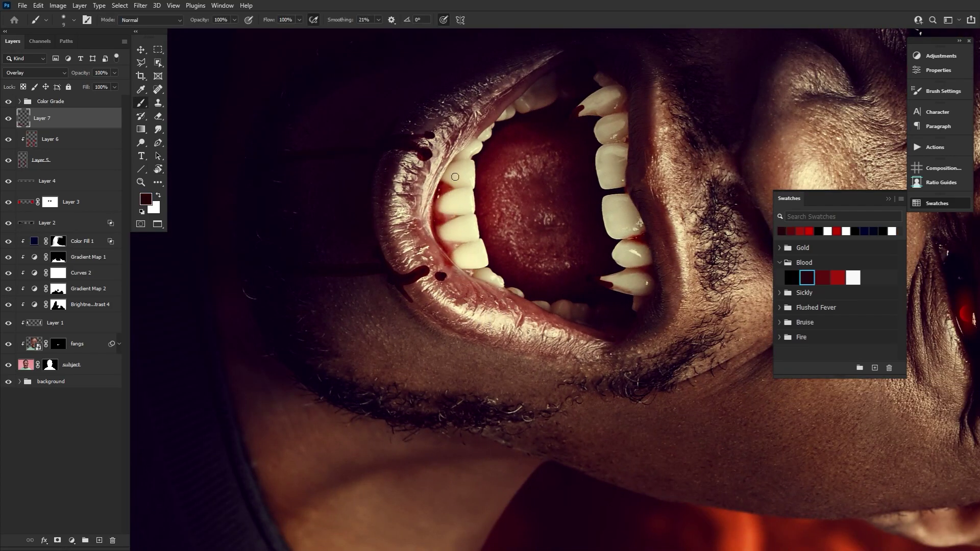
drag(524, 249, 453, 371)
drag(379, 284, 378, 290)
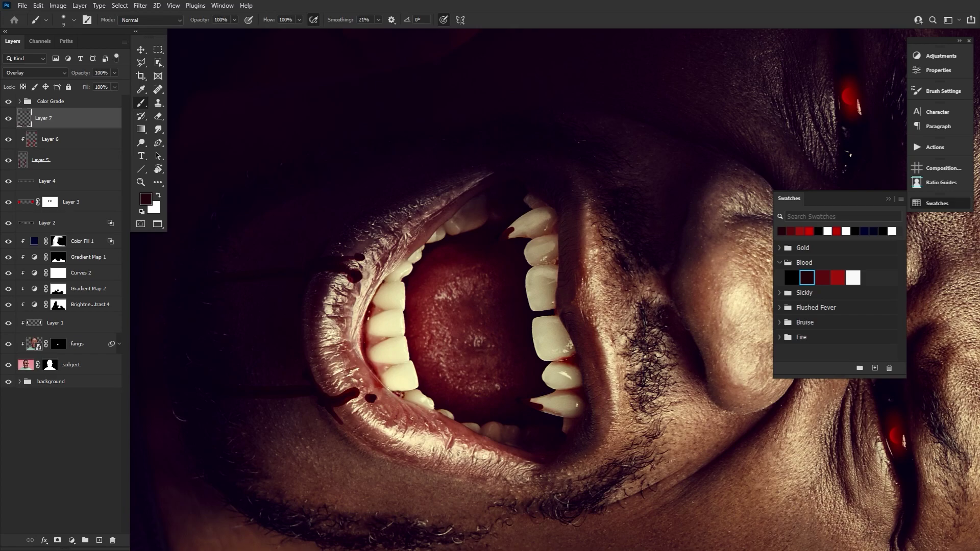
Step: Paint bright and dark red blood around the upper gum line and onto both fangs
click(838, 277)
click(553, 262)
click(823, 277)
click(551, 229)
drag(508, 236, 521, 225)
drag(546, 398, 569, 394)
Step: Rotate the canvas again and build up the blood on the fangs and lower gums with the two darker Blood reds
key(r)
mouse_move(564, 469)
mouse_down()
mouse_move(587, 468)
mouse_move(648, 158)
mouse_up()
click(807, 276)
key(b)
click(822, 277)
drag(572, 195, 586, 226)
drag(590, 178, 590, 207)
mouse_move(452, 243)
mouse_down()
mouse_move(456, 259)
mouse_move(429, 279)
mouse_move(424, 253)
mouse_up()
click(807, 277)
key(bracketleft)
key(bracketleft)
key(bracketleft)
key(bracketleft)
key(bracketleft)
Step: Brush the darkest Blood red over the lower lip around the drips with a 25 px soft brush
click(140, 181)
drag(664, 283, 786, 286)
click(838, 277)
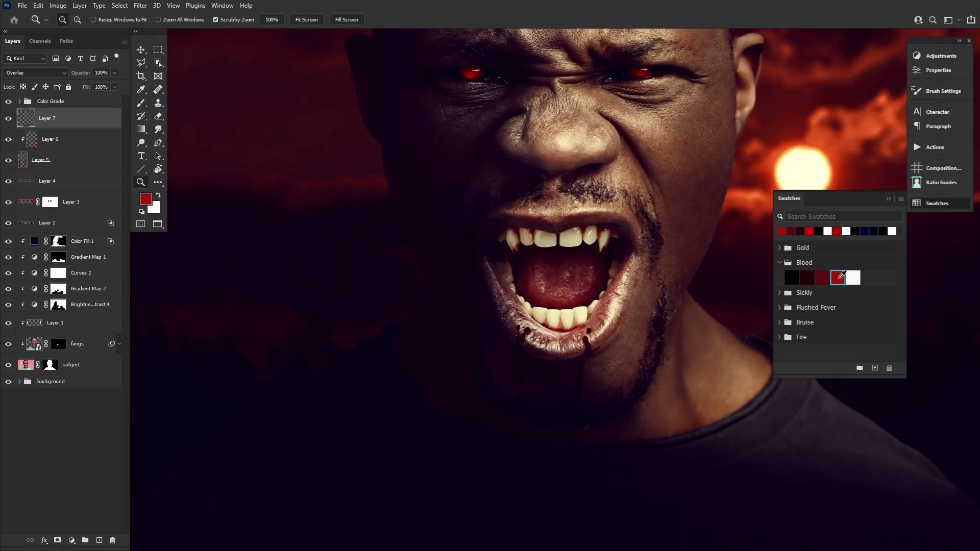
click(822, 278)
click(141, 103)
key(bracketright)
key(bracketright)
click(807, 278)
key(bracketleft)
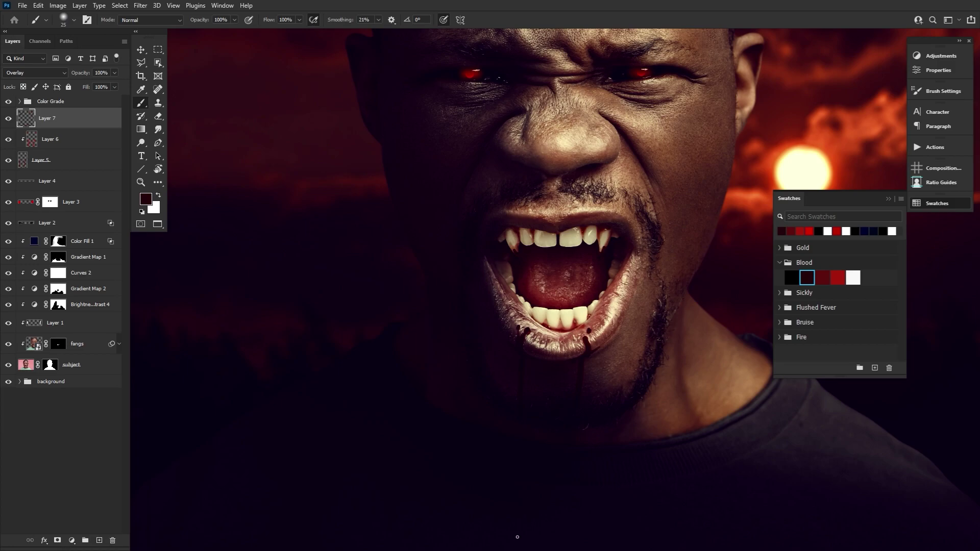
drag(569, 369, 508, 336)
Step: Add a new layer on top of the blood layers and set up a Hard Round brush with white as the foreground colour
double_click(140, 184)
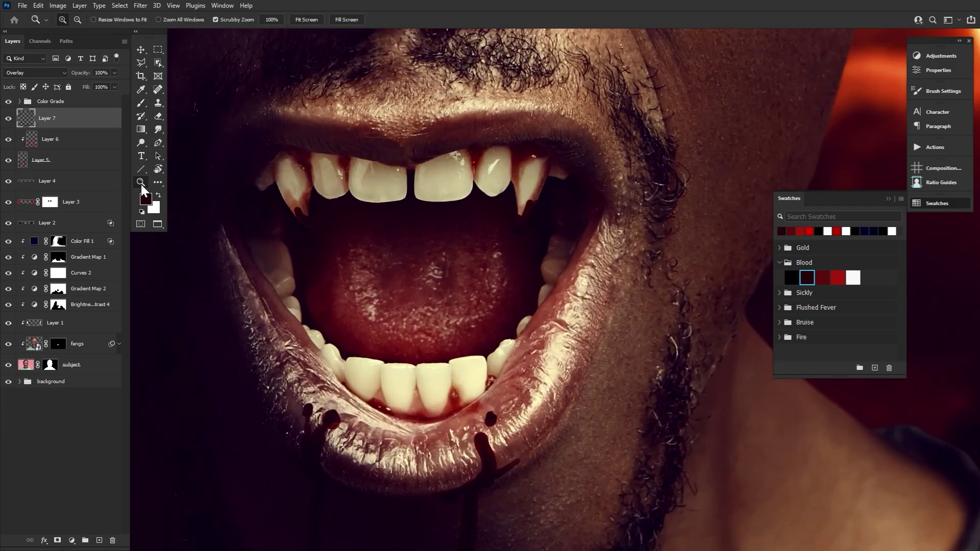
click(99, 540)
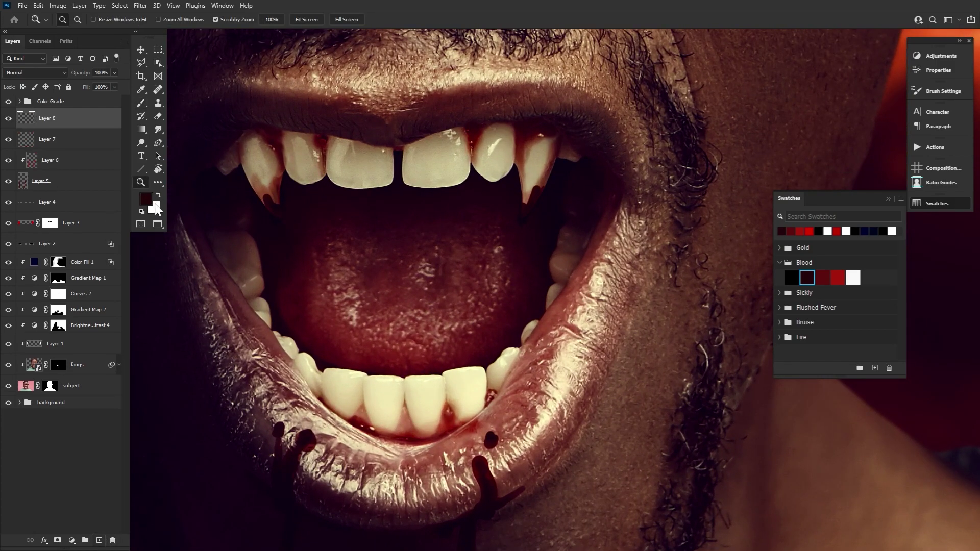
click(159, 196)
key(b)
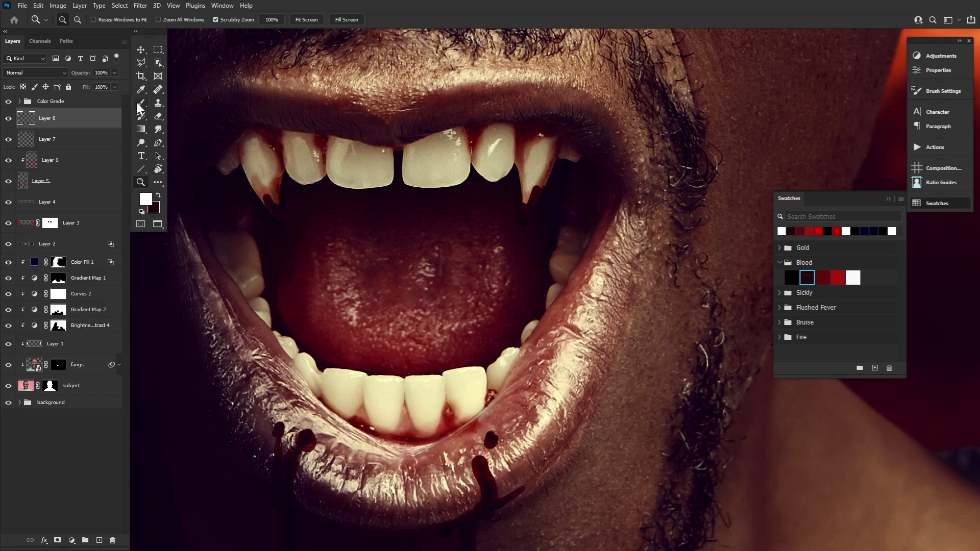
click(66, 19)
double_click(157, 166)
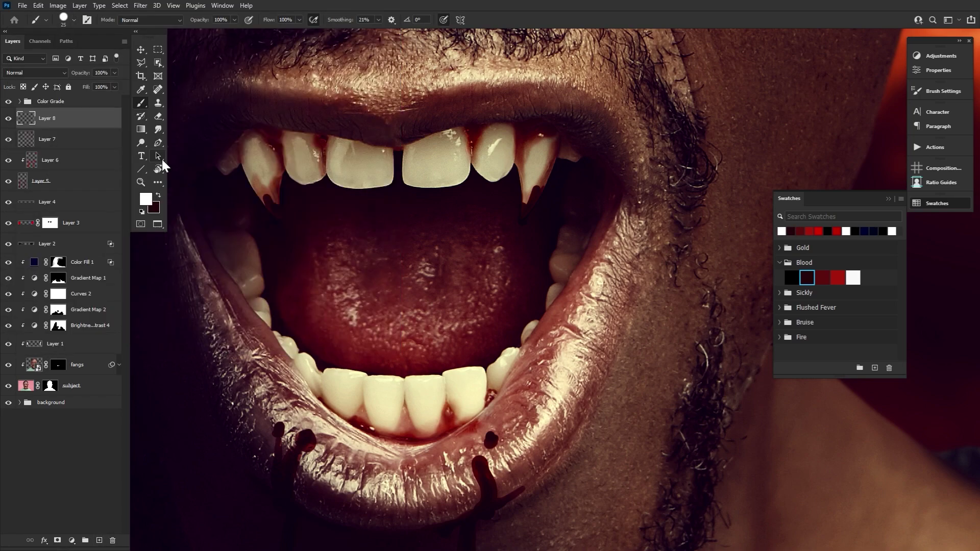
Step: Paint tiny white highlights on the blood at both fang tips
key(bracketleft)
key(bracketleft)
drag(524, 223, 545, 209)
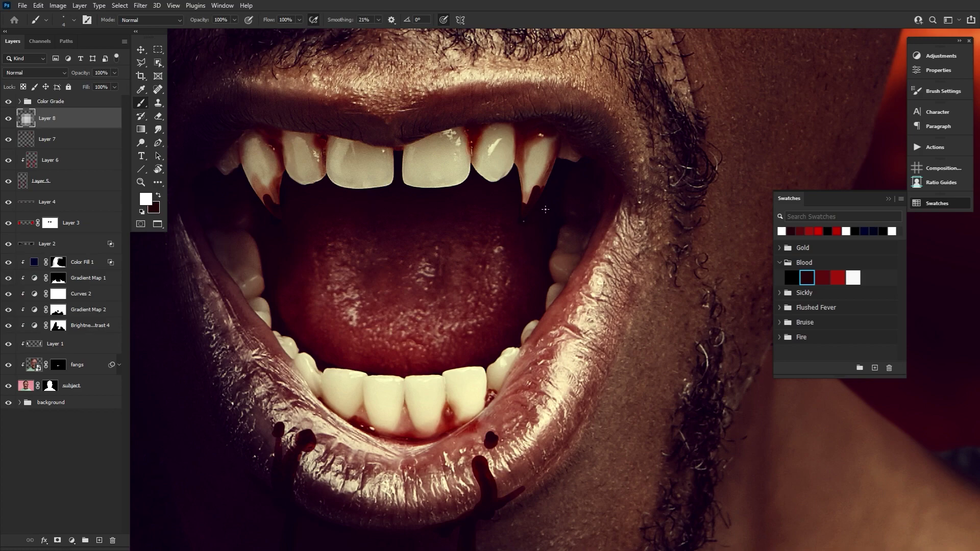
click(523, 221)
click(528, 212)
click(949, 93)
click(949, 92)
click(269, 203)
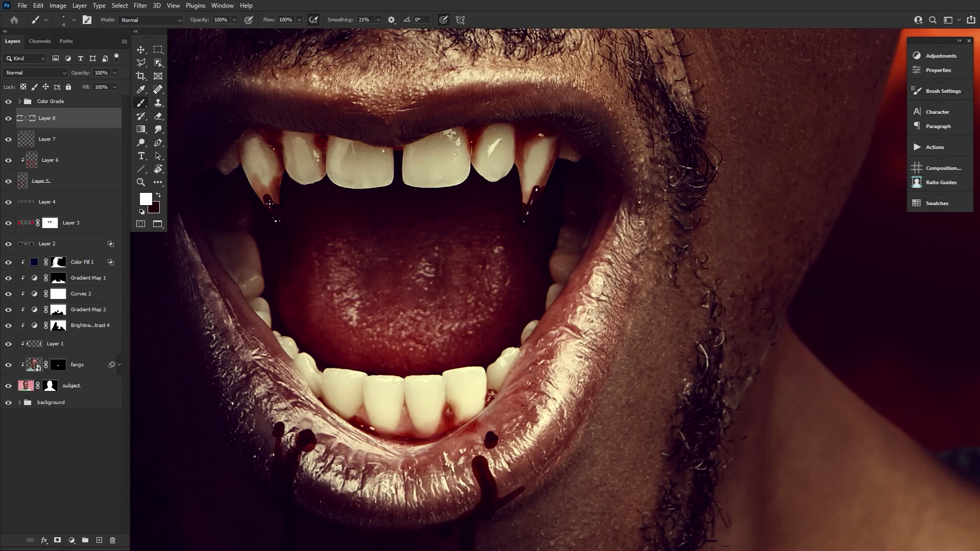
Step: Add thin white highlights to the lower gum blood, the lip drop and the long drip beneath it
scroll(329, 257, down, 5)
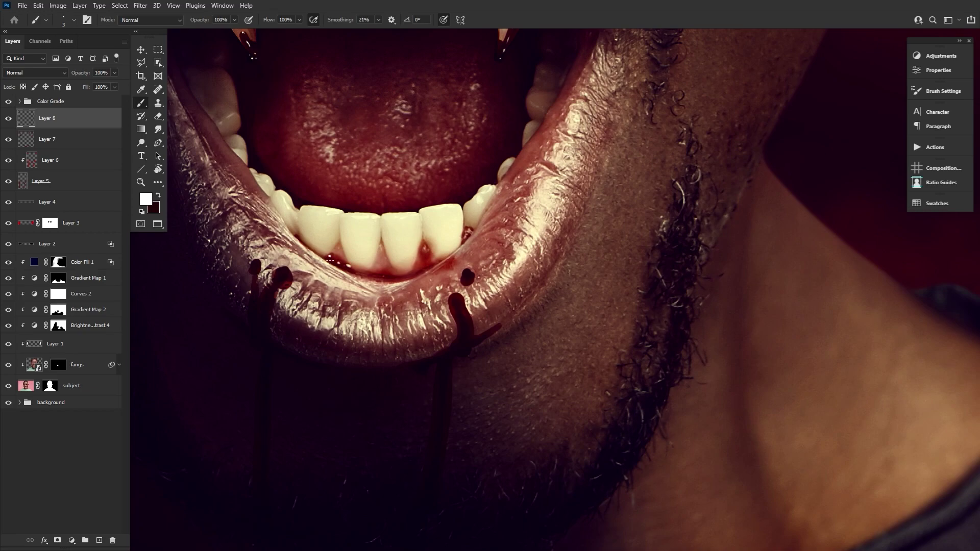
drag(421, 273, 405, 174)
click(449, 177)
click(448, 185)
click(438, 205)
drag(444, 221, 415, 390)
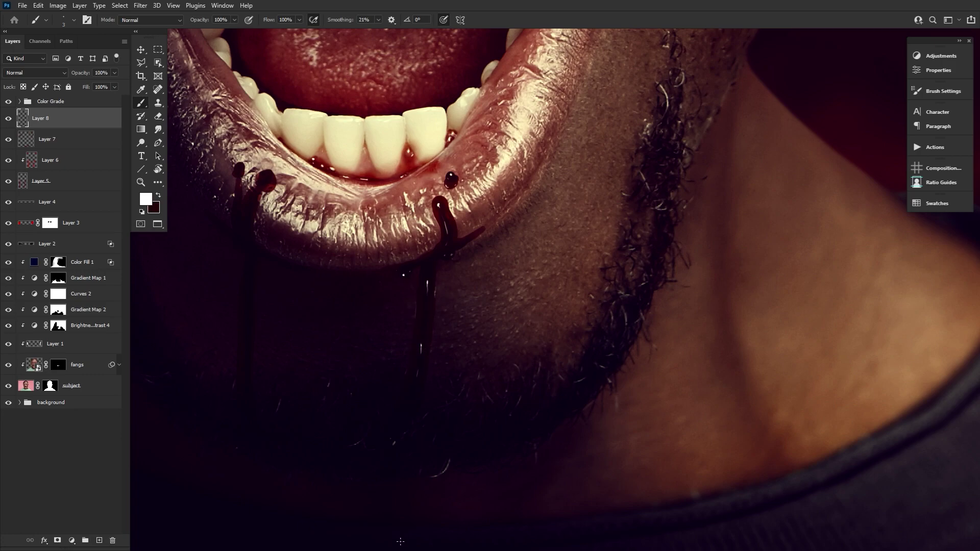
Step: Add small white highlights to the blood drops and drip on the opposite side of the lip and chin
drag(377, 418, 528, 475)
click(388, 300)
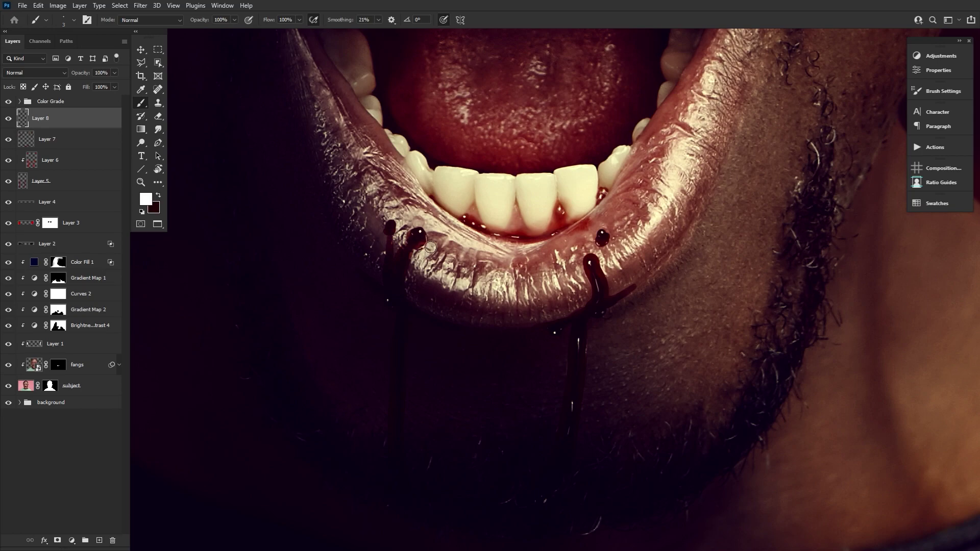
key(bracketright)
key(bracketright)
key(bracketright)
key(bracketright)
key(bracketright)
key(bracketright)
drag(399, 273, 399, 290)
mouse_move(390, 264)
mouse_down()
mouse_move(395, 289)
mouse_move(405, 268)
mouse_move(405, 278)
mouse_up()
key(ctrl+z)
key(ctrl+z)
scroll(429, 393, up, 3)
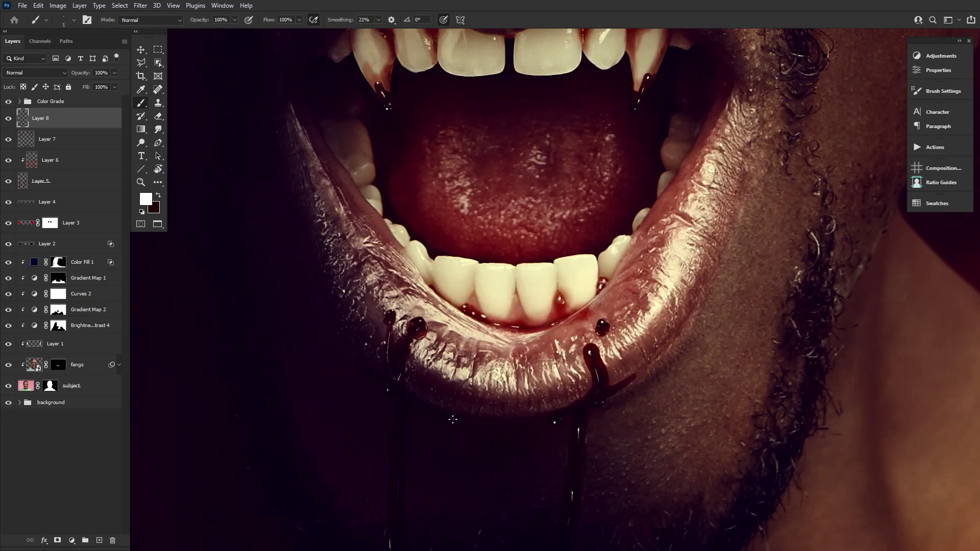
Step: Add a new layer directly above Layer 4 and set its blend mode to Multiply
key(z)
drag(796, 352, 725, 347)
click(56, 202)
key(ctrl+shift+alt+n)
click(31, 73)
click(23, 109)
Step: Paint a dark red stain around the lower lip's blood drip with a Soft Round brush using pressure-controlled opacity
key(b)
click(958, 203)
click(822, 277)
click(73, 20)
double_click(45, 155)
click(249, 20)
key(bracketright)
key(bracketright)
key(bracketright)
key(bracketright)
key(bracketright)
key(bracketright)
key(bracketright)
key(bracketright)
key(bracketright)
key(bracketright)
key(bracketright)
key(bracketright)
key(bracketright)
click(566, 322)
drag(565, 324, 566, 332)
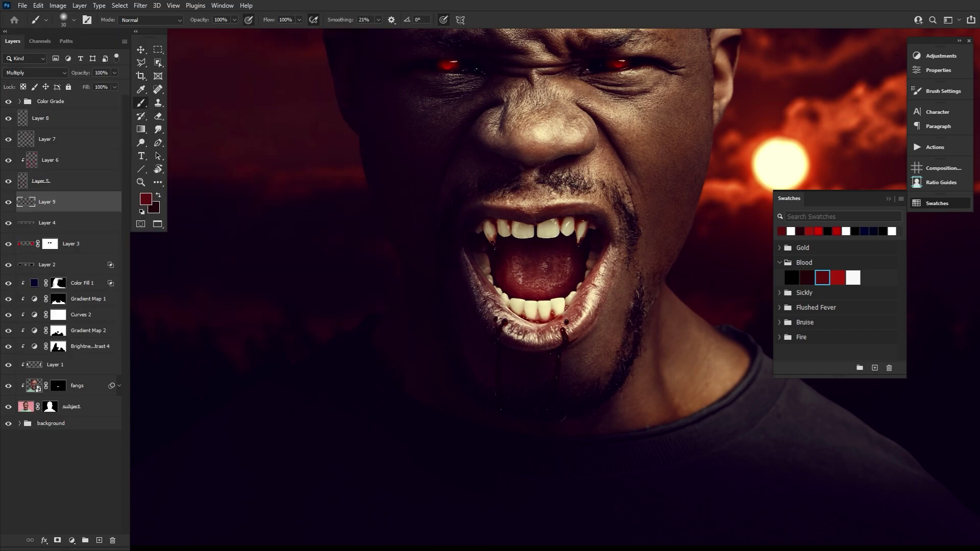
Step: Lower the stain layer's opacity to 50% and compare the image with the layer hidden and shown
drag(88, 72, 66, 72)
click(8, 201)
click(8, 201)
key(bracketleft)
drag(81, 73, 78, 72)
click(8, 202)
click(8, 202)
click(837, 277)
key(bracketright)
key(bracketright)
key(bracketright)
key(bracketright)
key(bracketright)
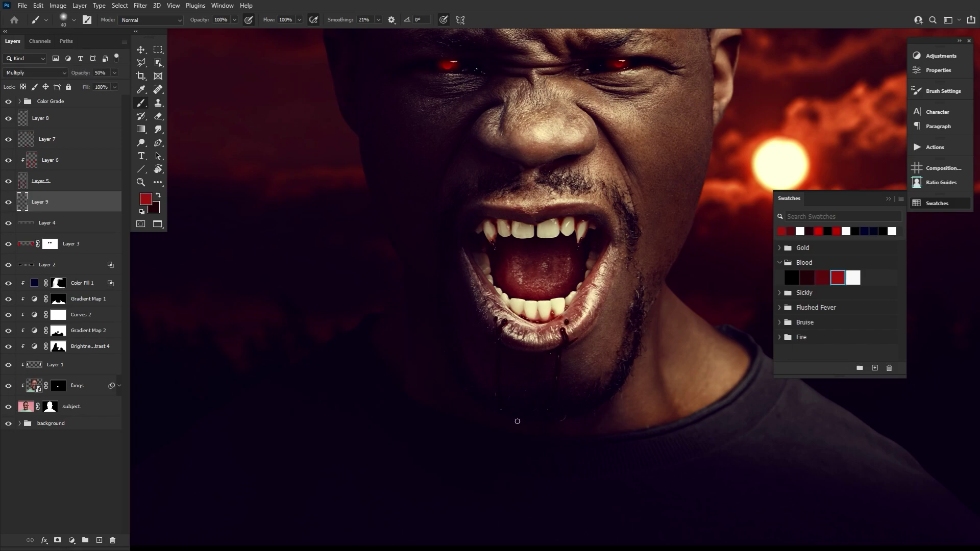
key(z)
drag(572, 334, 663, 334)
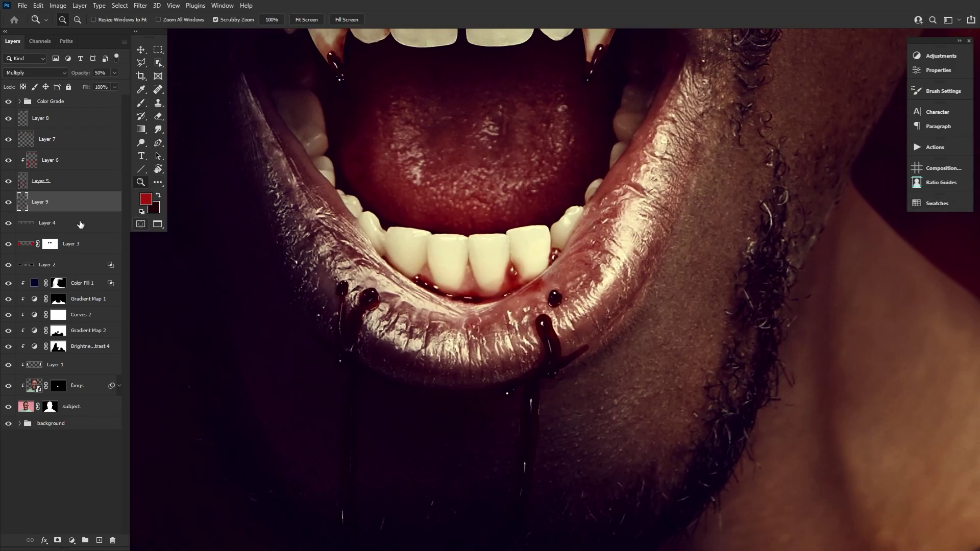
key(b)
key(bracketleft)
key(bracketleft)
key(bracketleft)
key(bracketleft)
key(bracketleft)
key(bracketleft)
key(bracketleft)
click(937, 203)
click(808, 277)
key(bracketright)
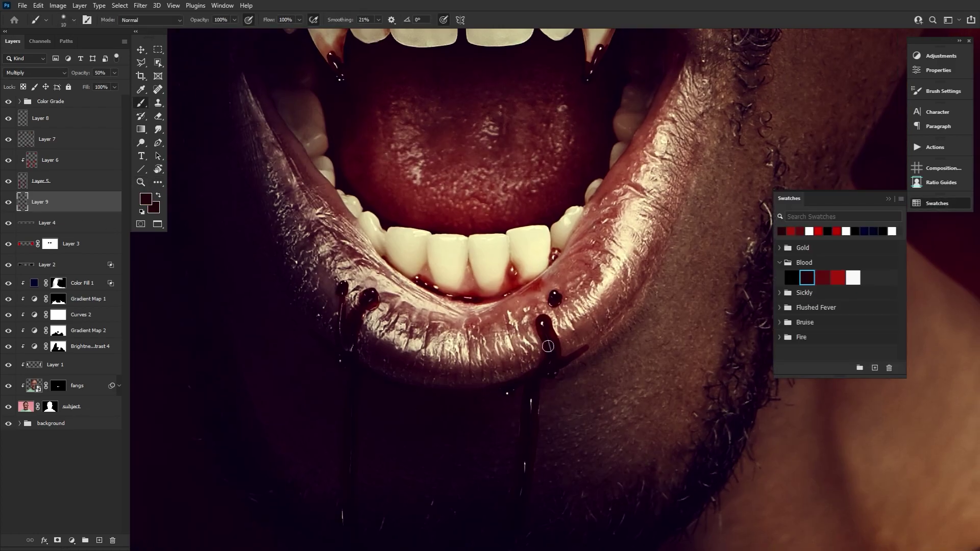
key(z)
key(ctrl+0)
Step: Add a new layer directly above Layer 8 and set its blend mode to Screen
click(19, 139)
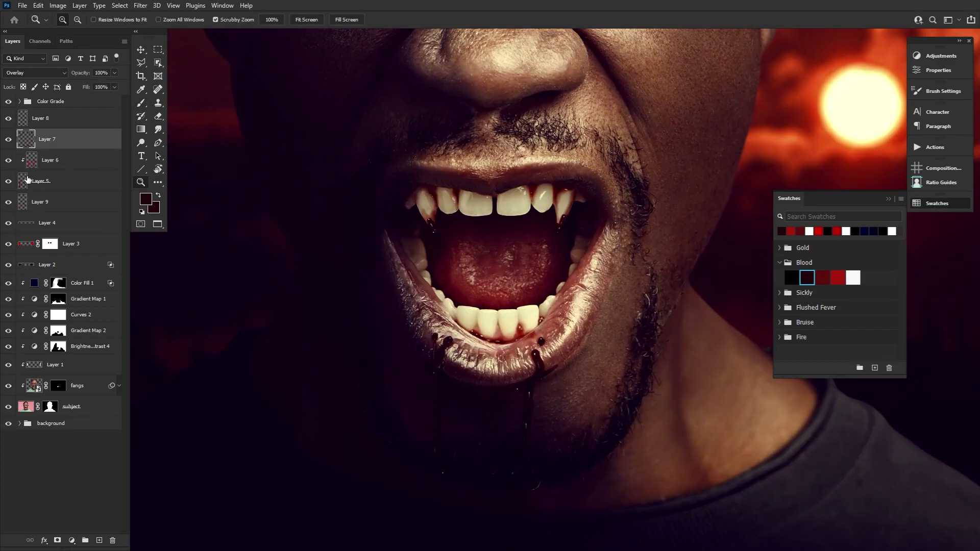
click(8, 141)
click(8, 143)
click(69, 125)
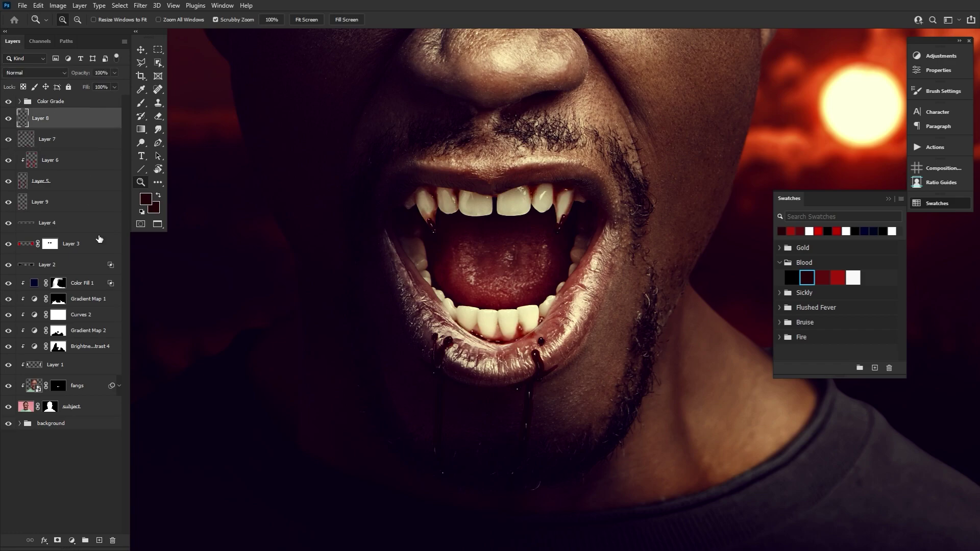
click(99, 540)
click(41, 73)
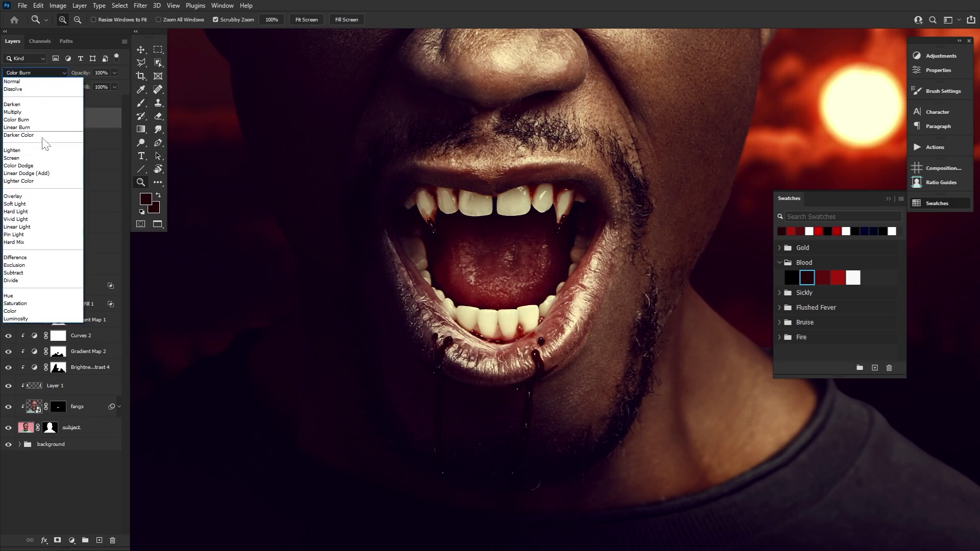
click(44, 143)
Step: Paint bright red from the Blood swatches over the blood drops on the fang tips and lower lip with the brush at 35% flow
click(838, 278)
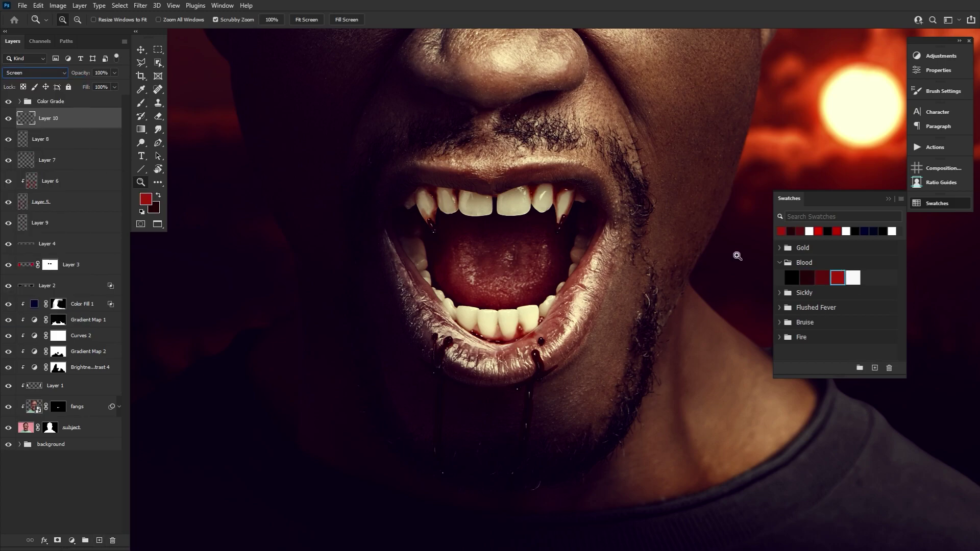
click(145, 104)
drag(269, 21, 236, 30)
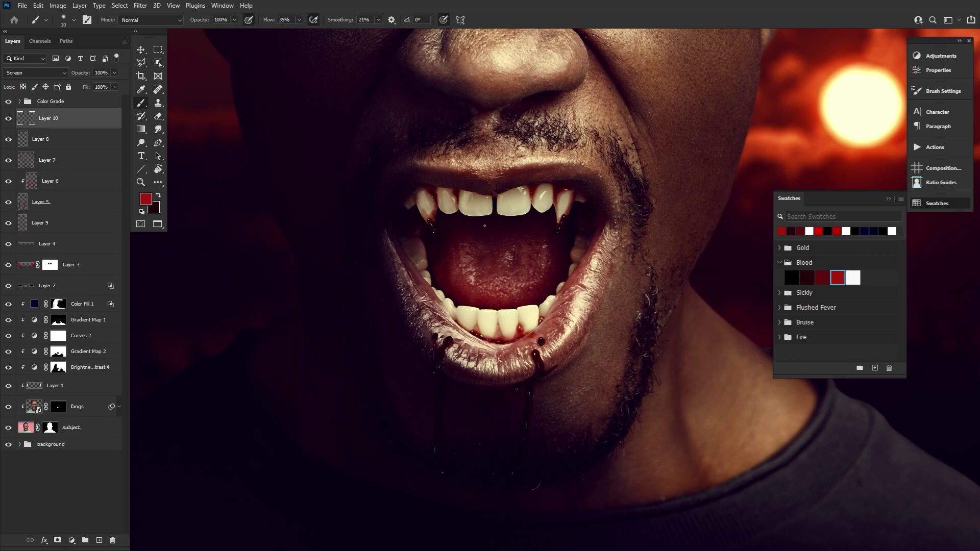
click(562, 216)
key(ctrl+z)
key([)
click(563, 218)
click(431, 223)
click(542, 342)
click(534, 353)
key(bracketright)
key(bracketright)
key(bracketleft)
key(bracketleft)
key(bracketleft)
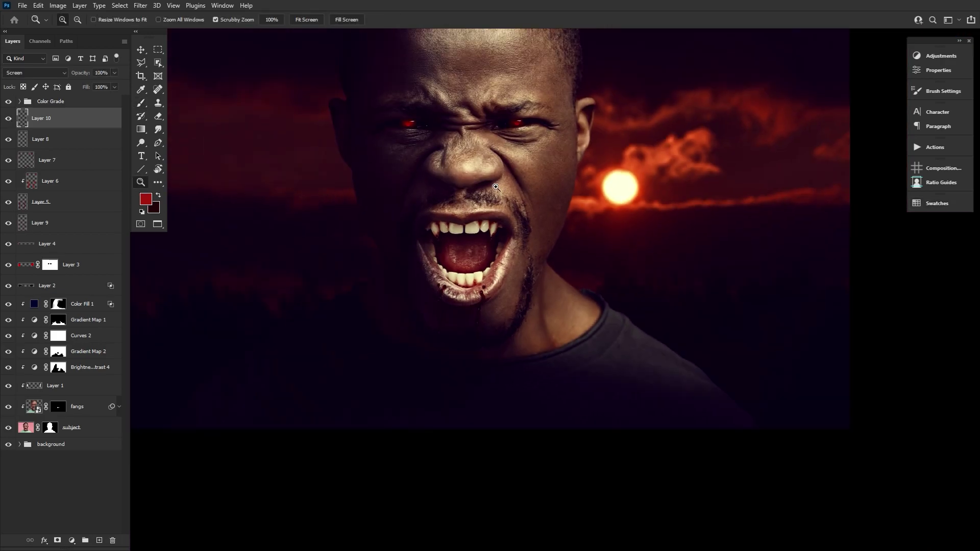
key(ctrl+0)
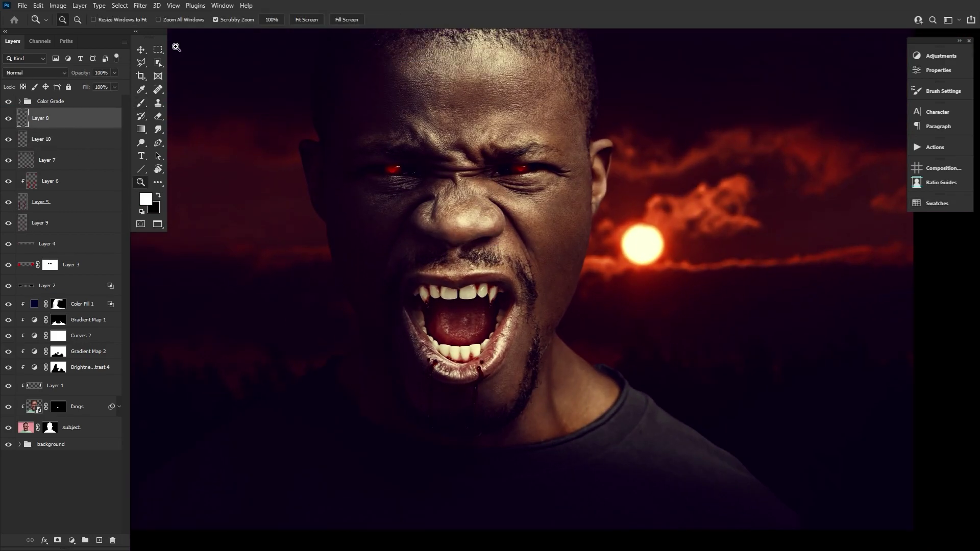
key(b)
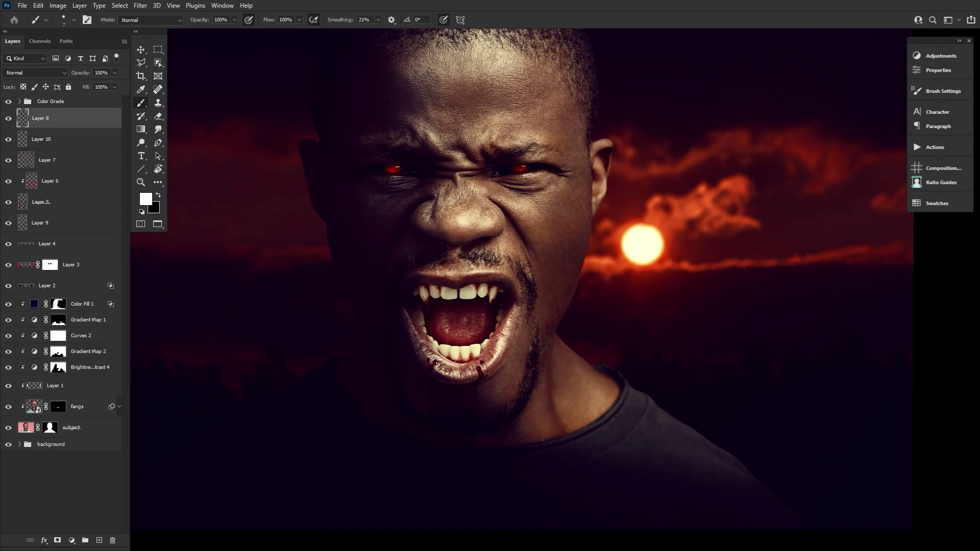
scroll(410, 520, up, 1)
key(z)
click(455, 346)
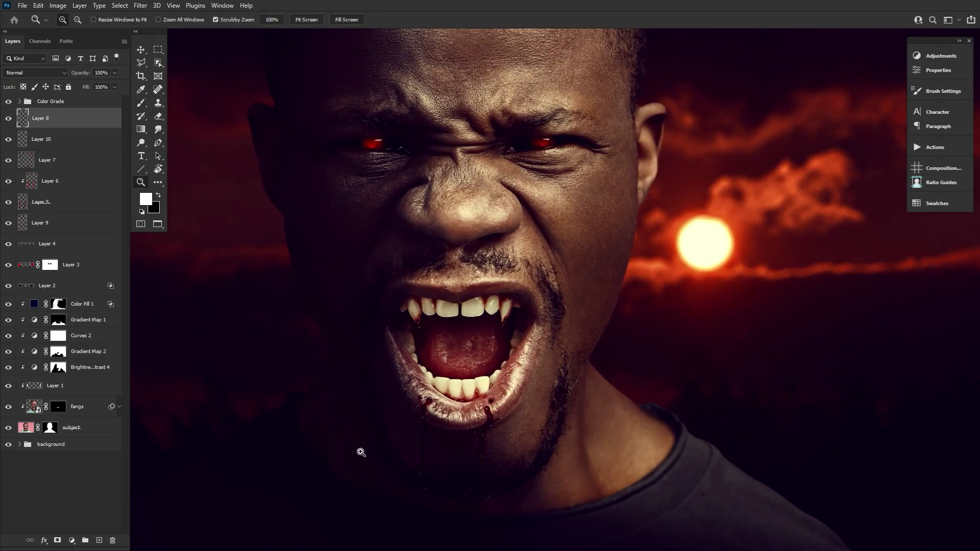
scroll(361, 453, up, 1)
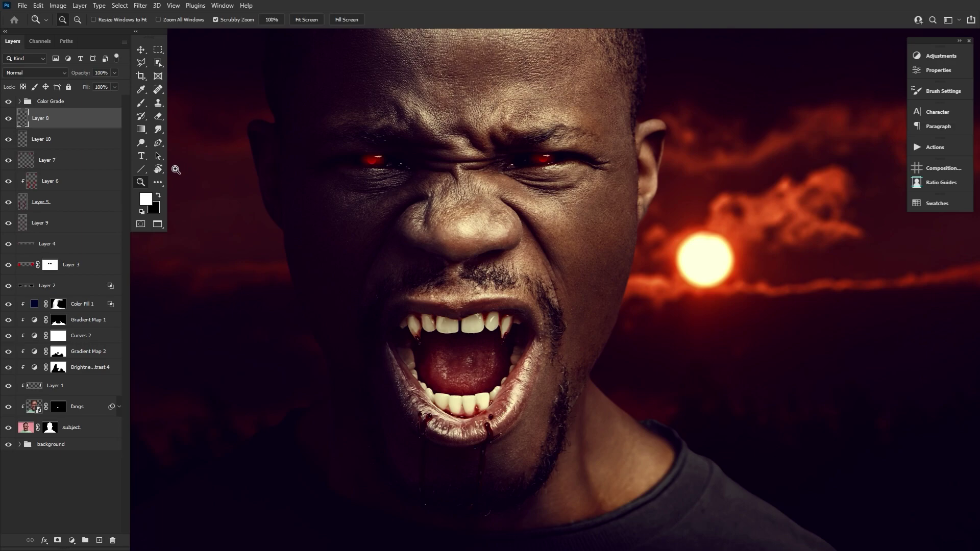
drag(417, 180, 393, 216)
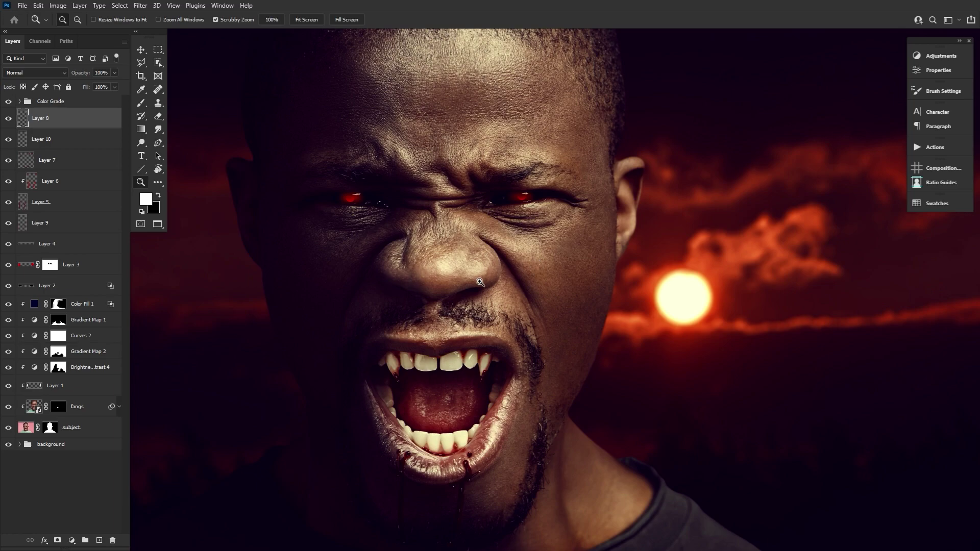
Step: Add a Gradient Map adjustment above Color Fill 1 and reverse it to run from black to white
click(98, 306)
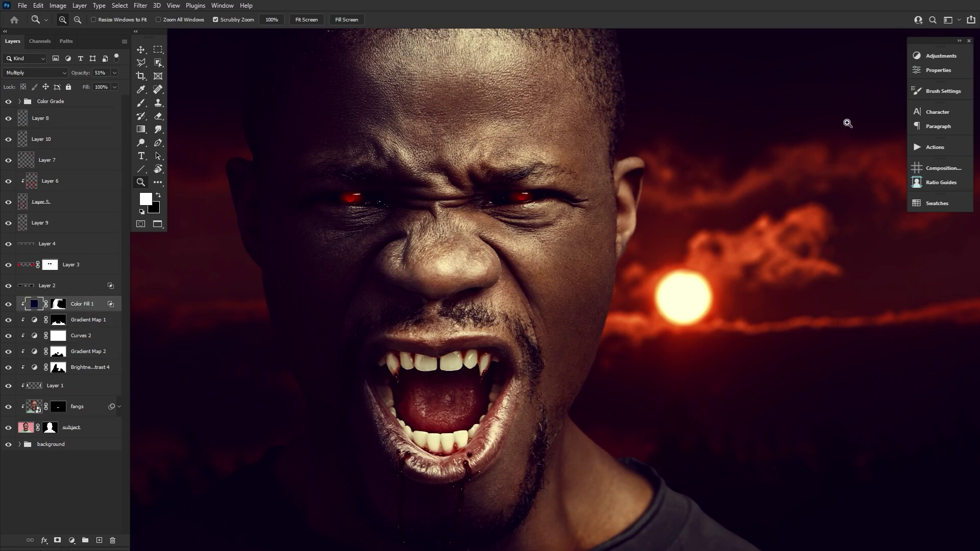
click(941, 56)
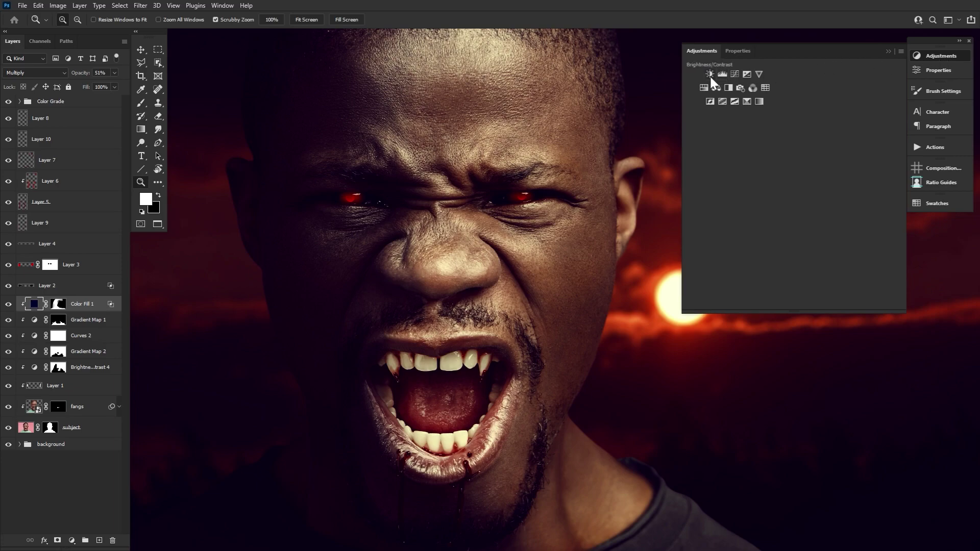
click(759, 101)
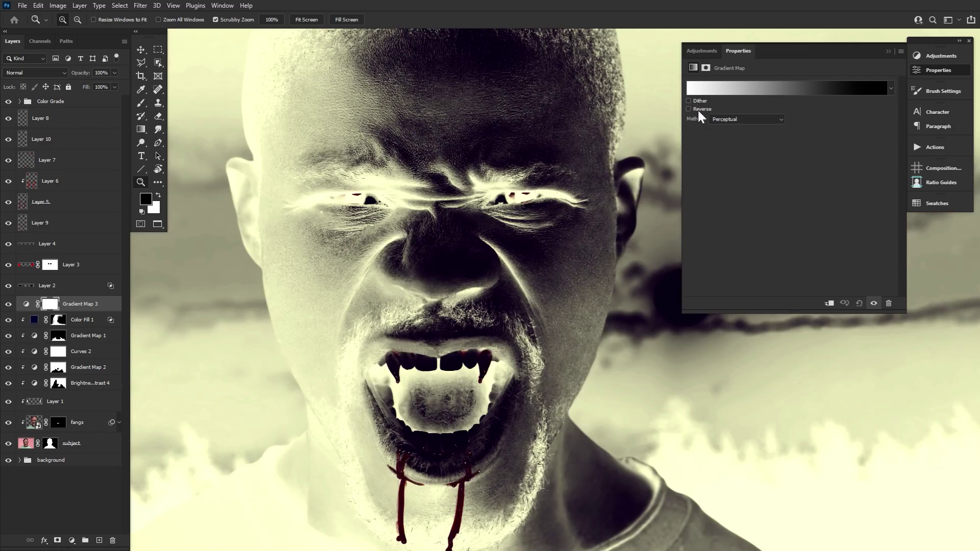
click(698, 111)
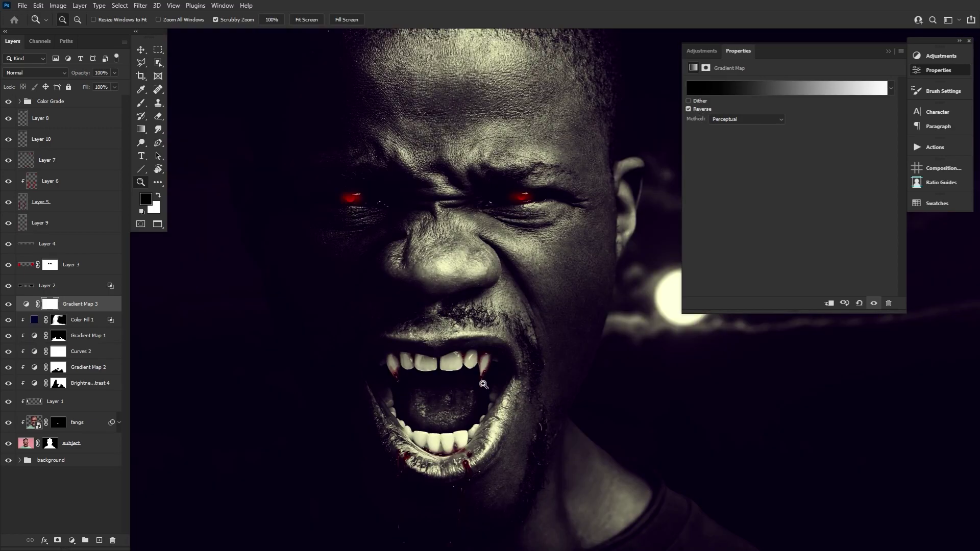
Step: Add a Brightness/Contrast adjustment above the new gradient map, lowering brightness to -125 and raising contrast slightly
click(923, 59)
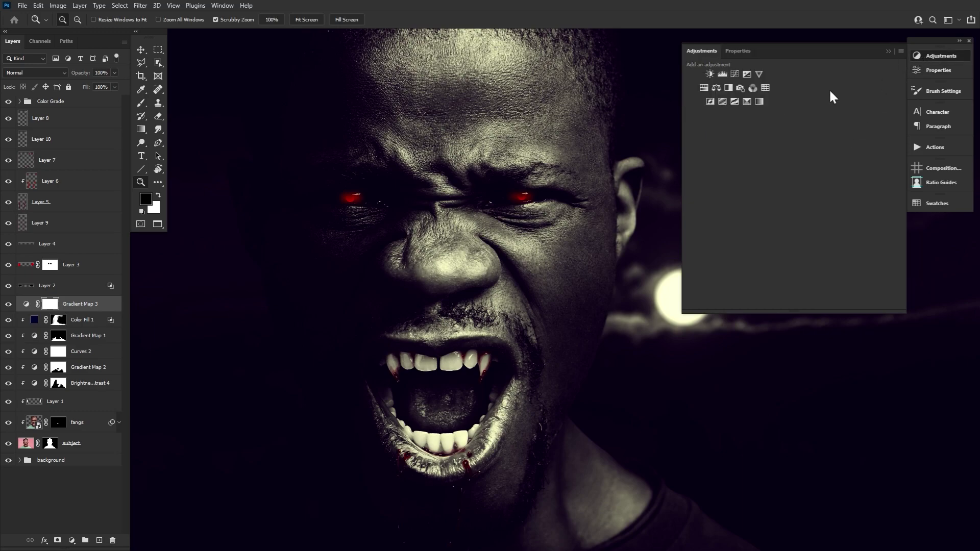
click(710, 75)
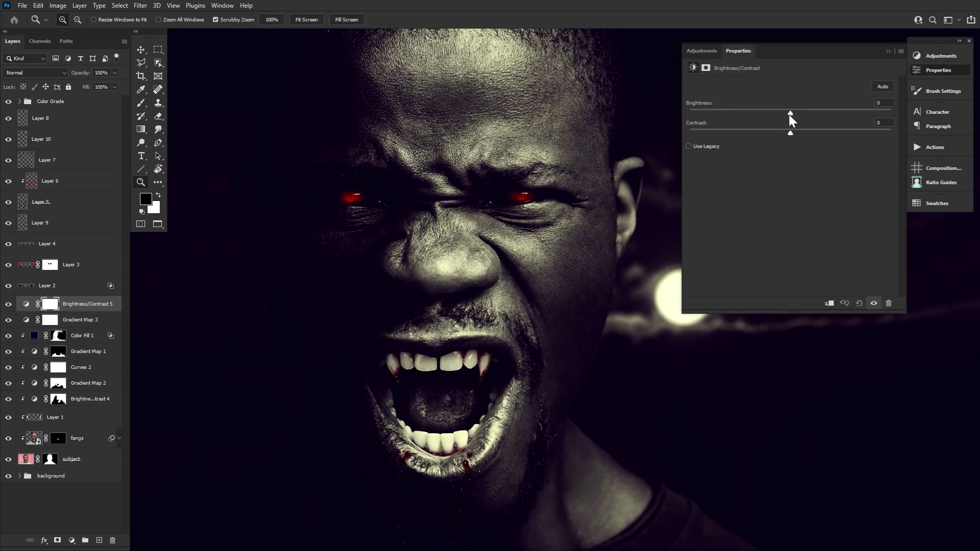
drag(790, 114, 711, 122)
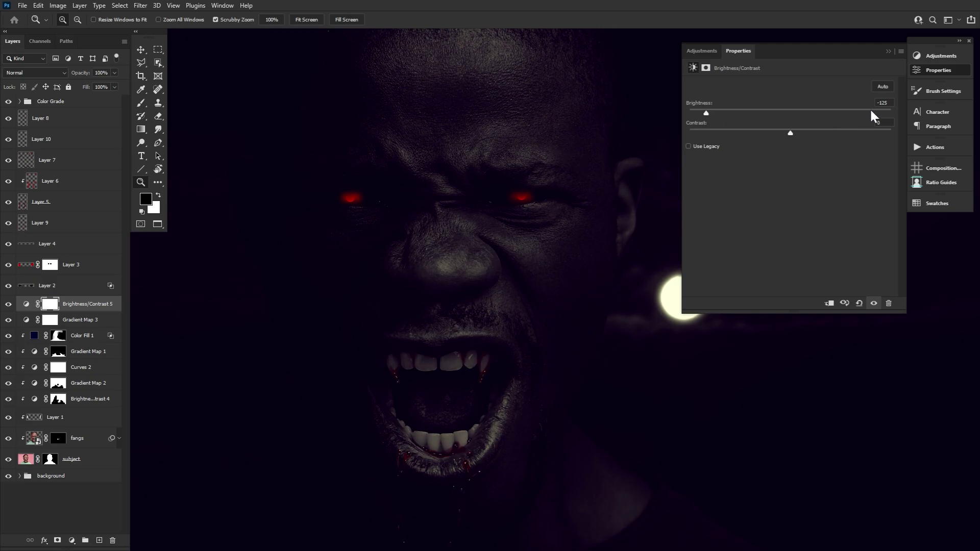
drag(790, 134, 820, 143)
click(938, 70)
Step: Split the Brightness/Contrast layer's Underlying Layer Blend If highlights to 170 / 241 so the face's bright areas show through
click(120, 307)
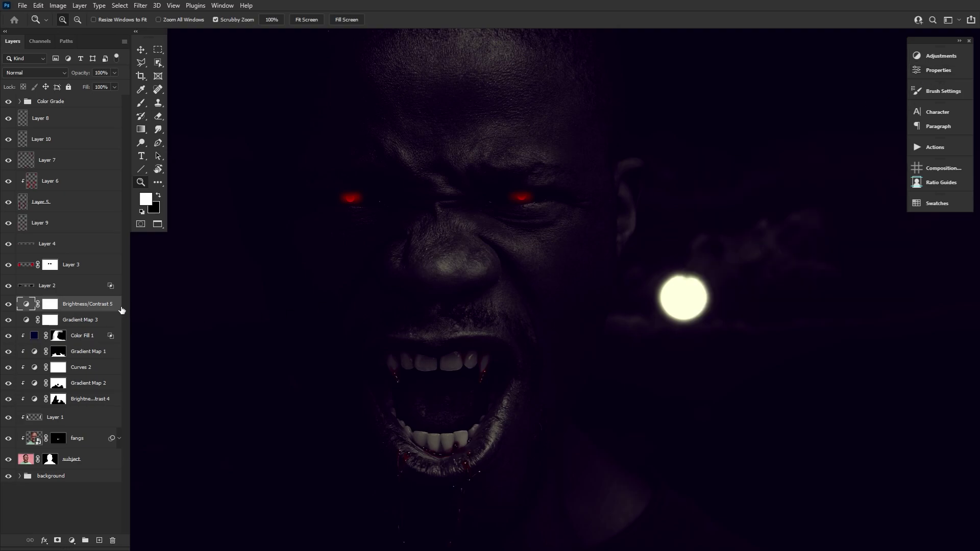
double_click(122, 309)
mouse_move(295, 398)
mouse_down()
mouse_move(254, 404)
mouse_move(292, 401)
mouse_up()
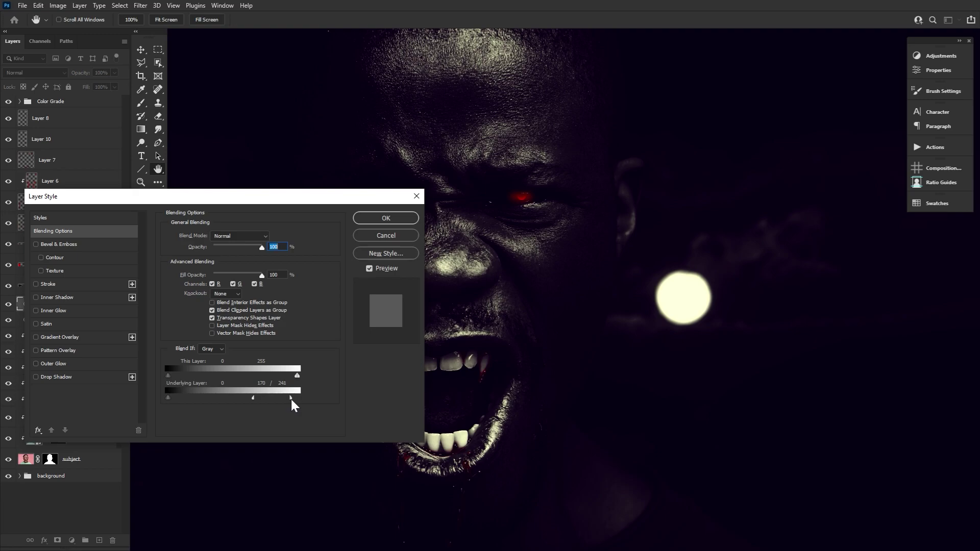
click(408, 219)
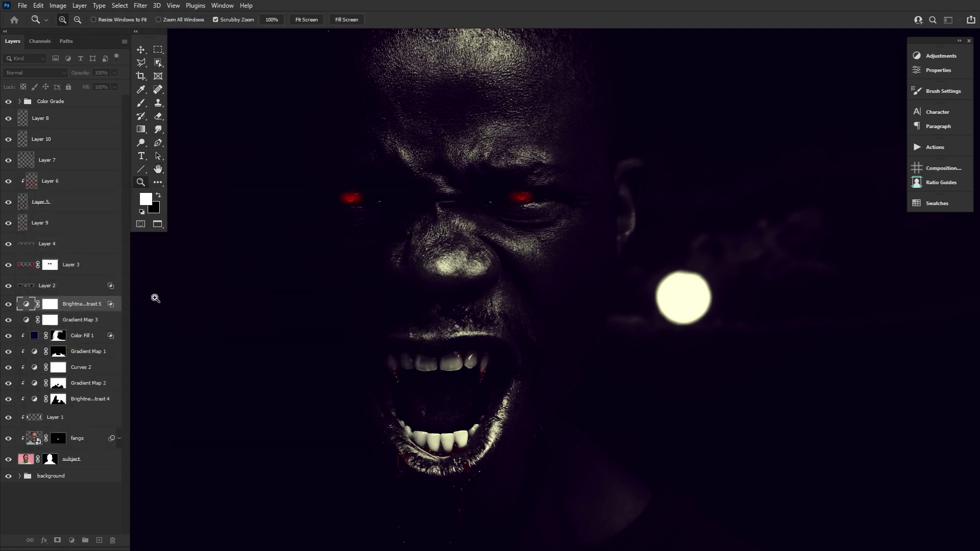
Step: Group the Brightness/Contrast and Gradient Map adjustments and give the group an inverted black mask
shift+click(106, 325)
key(ctrl+g)
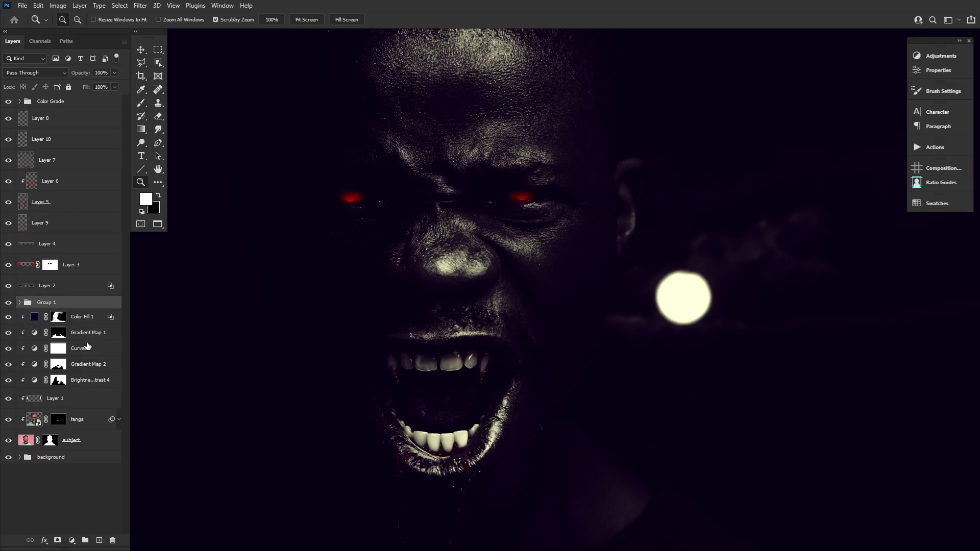
click(57, 541)
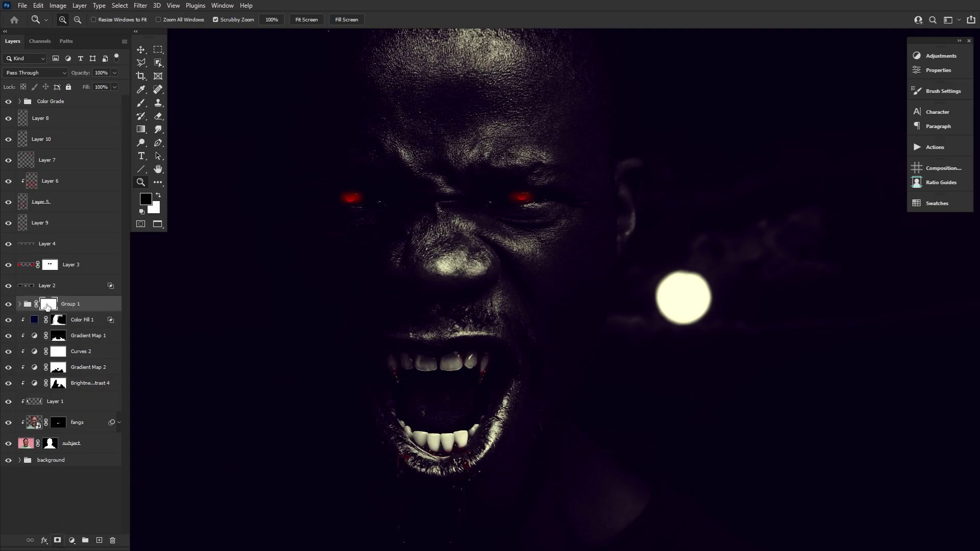
key(ctrl+i)
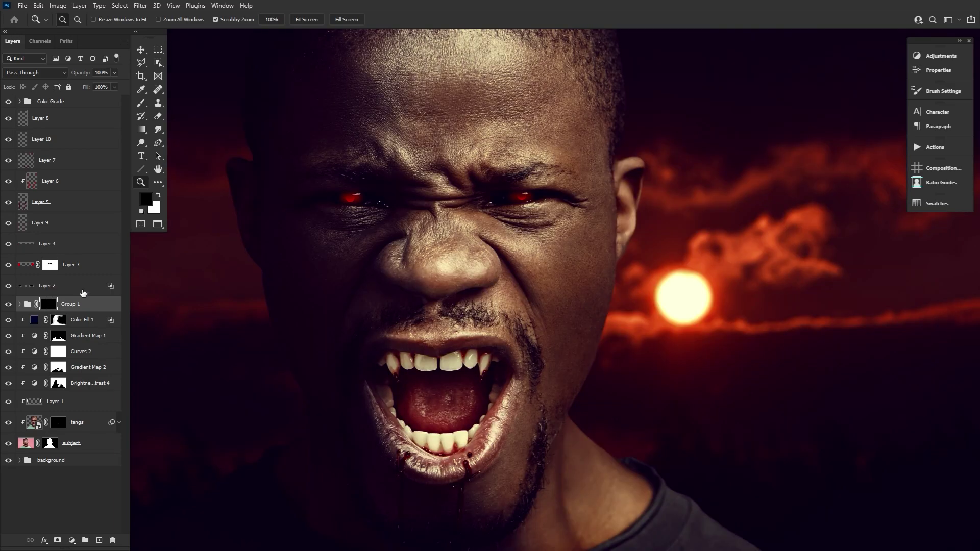
Step: Reveal the darkening around both eyes by painting white on the group mask with the Natural 2 brush at 300 px
click(142, 103)
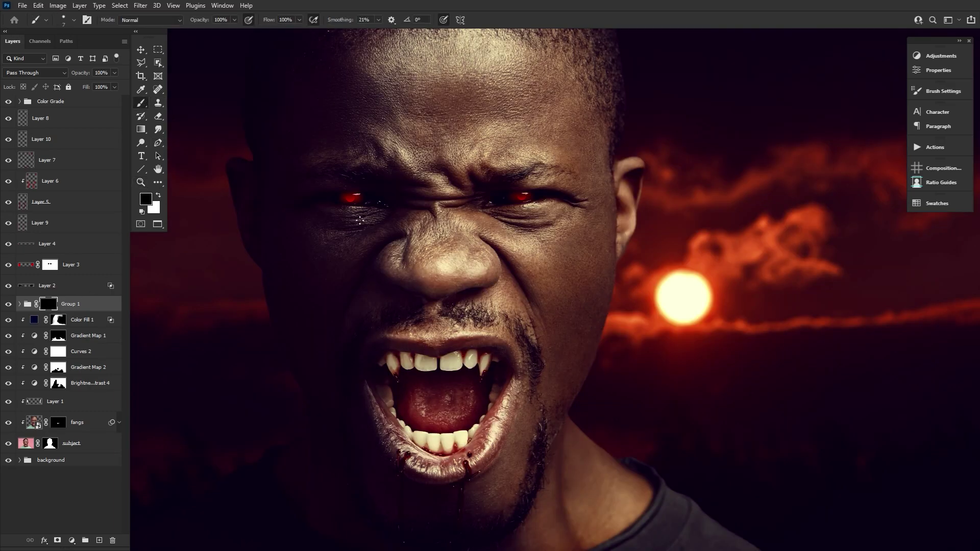
drag(362, 217, 350, 238)
click(68, 23)
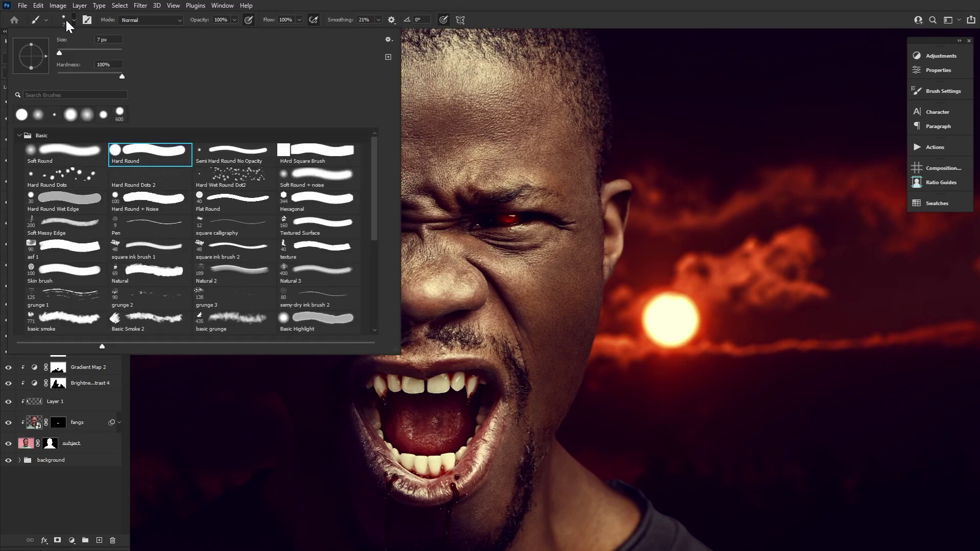
double_click(252, 271)
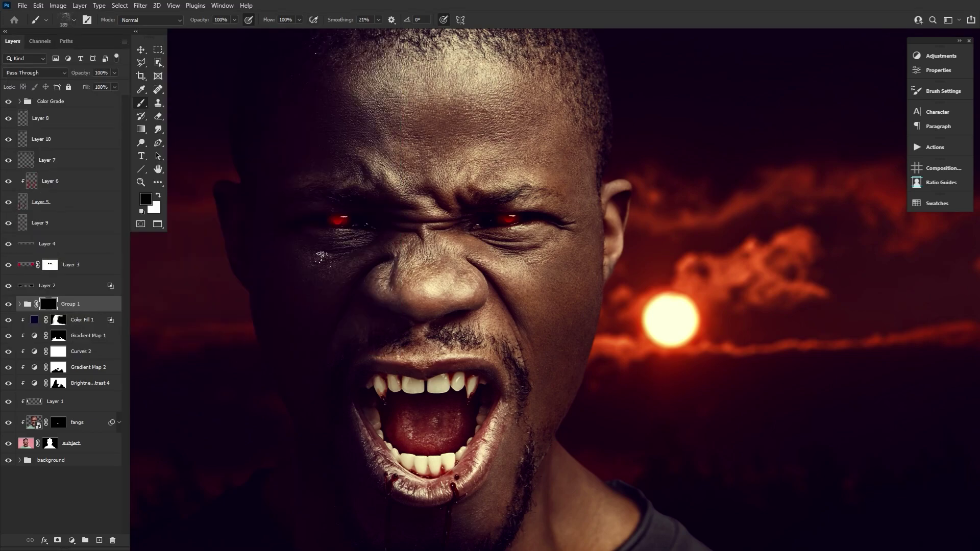
key(x)
key(bracketright)
key(bracketright)
click(322, 251)
drag(323, 251, 357, 240)
mouse_move(482, 227)
mouse_down()
mouse_move(570, 244)
mouse_move(554, 288)
mouse_move(500, 217)
mouse_move(541, 245)
mouse_up()
Step: Extend the dark eye shading over the brows and down the cheek, reducing the brush flow to 9%
key(shift+2)
drag(379, 222, 332, 178)
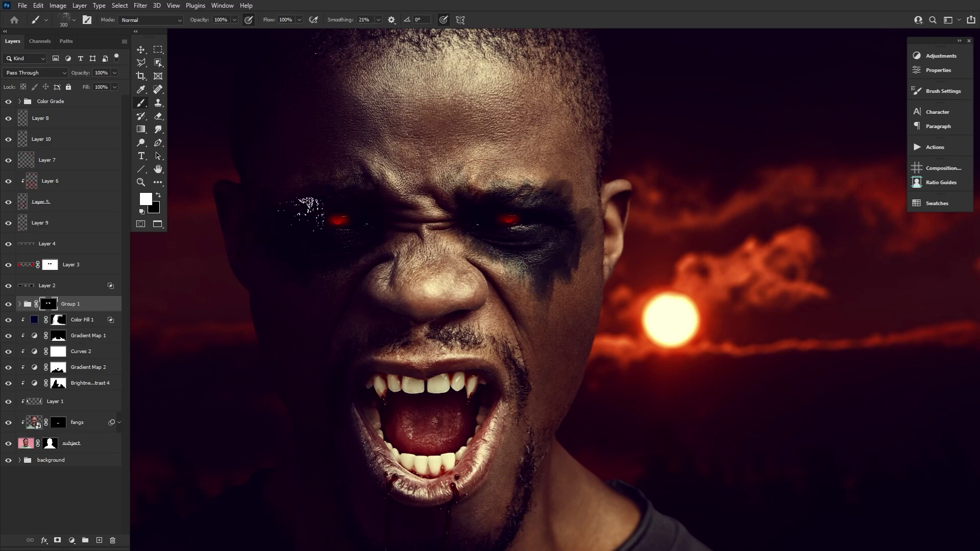
drag(459, 205, 444, 173)
drag(554, 276, 556, 309)
key(shift+0)
key(shift+9)
drag(564, 358, 561, 153)
Step: Soften the shading around the eye and brow on the group mask with an enlarged Soft Round brush
click(74, 19)
click(66, 158)
key(Return)
key(bracketright)
key(bracketright)
key(bracketright)
key(bracketright)
key(bracketright)
key(bracketright)
drag(562, 202, 562, 268)
drag(480, 183, 424, 199)
Step: Darken the inside of the mouth on the group mask, adjusting the Soft Round brush size for the shading
key(bracketleft)
key(bracketleft)
key(bracketleft)
key(bracketleft)
key(bracketleft)
key(bracketleft)
key(bracketleft)
key(bracketleft)
key(bracketleft)
key(bracketleft)
key(bracketleft)
key(bracketleft)
key(bracketleft)
key(bracketright)
key(bracketright)
key(bracketright)
key(bracketright)
key(bracketright)
key(bracketright)
key(bracketright)
key(bracketright)
key(bracketright)
key(bracketright)
key(bracketright)
key(bracketright)
key(bracketright)
key(bracketright)
key(bracketright)
drag(438, 408, 428, 444)
key(bracketleft)
key(bracketleft)
key(bracketleft)
key(bracketleft)
key(bracketleft)
key(bracketleft)
key(bracketleft)
key(bracketleft)
key(bracketleft)
key(bracketleft)
key(bracketright)
key(bracketright)
key(bracketright)
key(bracketright)
key(bracketright)
key(bracketright)
key(bracketright)
key(bracketright)
key(bracketright)
key(bracketleft)
key(bracketleft)
key(bracketleft)
key(bracketleft)
key(bracketleft)
key(bracketleft)
key(bracketleft)
key(bracketleft)
key(bracketleft)
key(bracketleft)
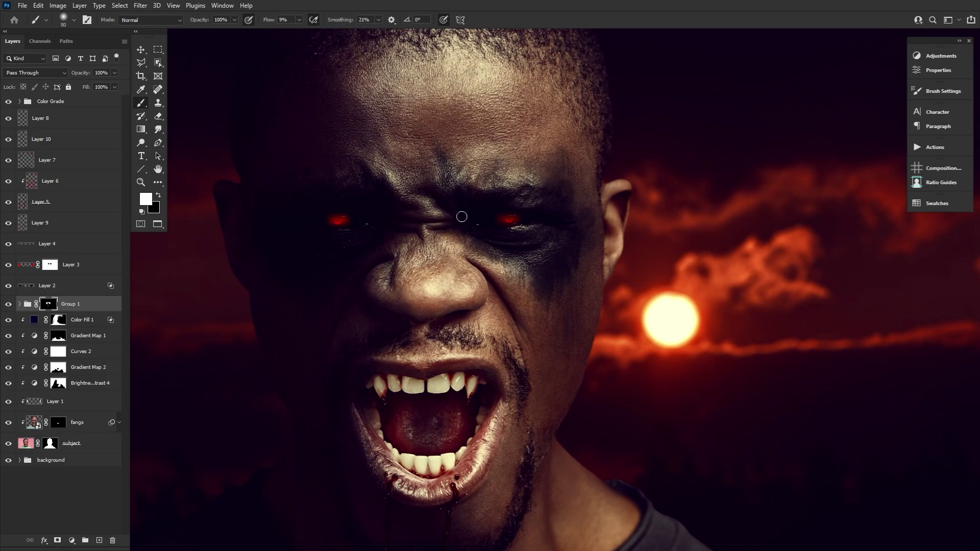
Step: Extend the dark eye shading over the cheek and temple on the sunlit side, painting the group mask with a 700 px brush
scroll(525, 332, down, 1)
scroll(434, 198, up, 2)
key(bracketright)
key(bracketright)
key(bracketright)
key(bracketright)
key(bracketright)
key(bracketright)
key(bracketright)
key(bracketright)
key(bracketright)
key(bracketright)
key(bracketright)
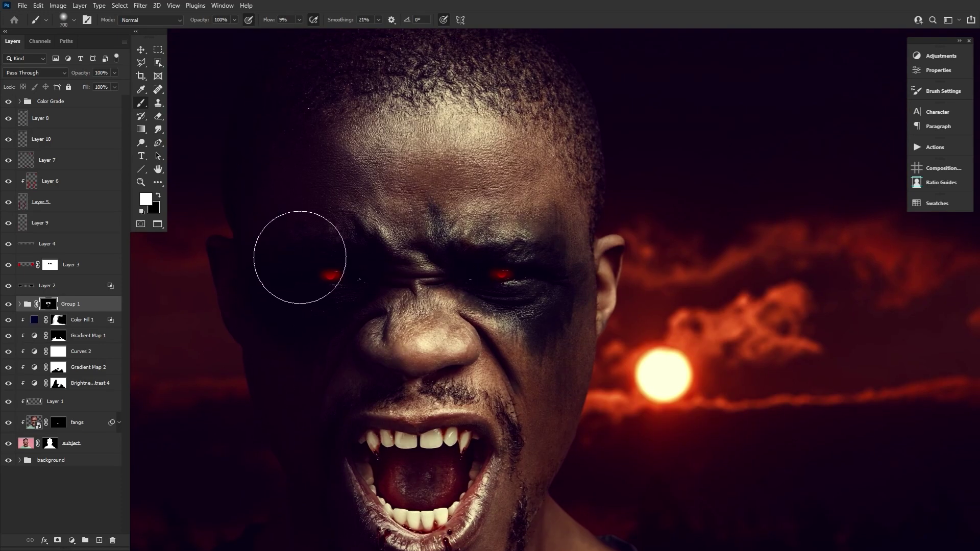
drag(531, 403, 538, 339)
drag(591, 302, 546, 293)
Step: Reduce the shading on the lower forehead by painting black on the group mask with a much smaller brush
key(bracketleft)
key(bracketleft)
key(bracketleft)
key(bracketleft)
key(bracketleft)
key(bracketleft)
key(bracketleft)
key(bracketleft)
key(bracketleft)
key(bracketleft)
key(bracketleft)
key(x)
key(bracketleft)
key(bracketleft)
drag(411, 181, 429, 209)
key(x)
key(z)
key(ctrl+0)
key(b)
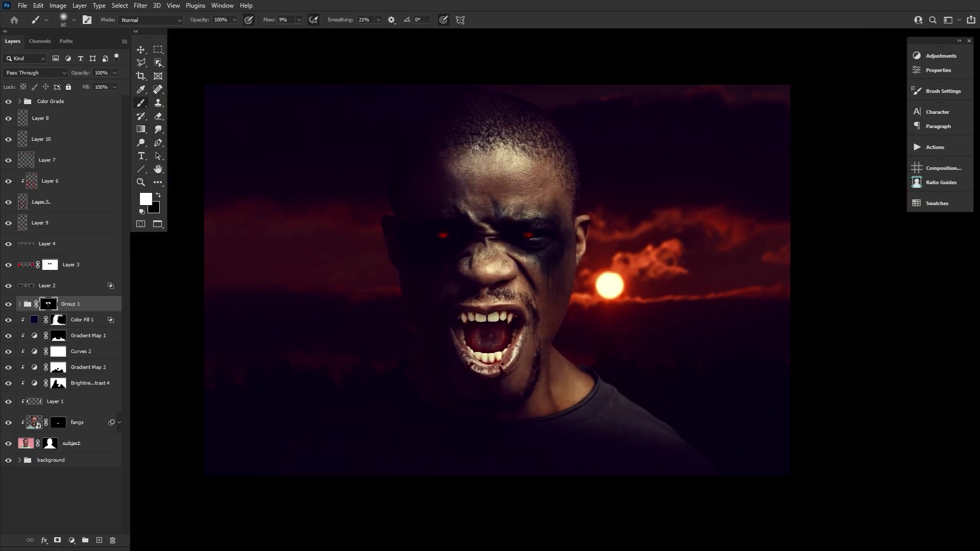
Step: Uncover the glowing red irises of both eyes by painting black on the Group 1 mask with a small brush
key(x)
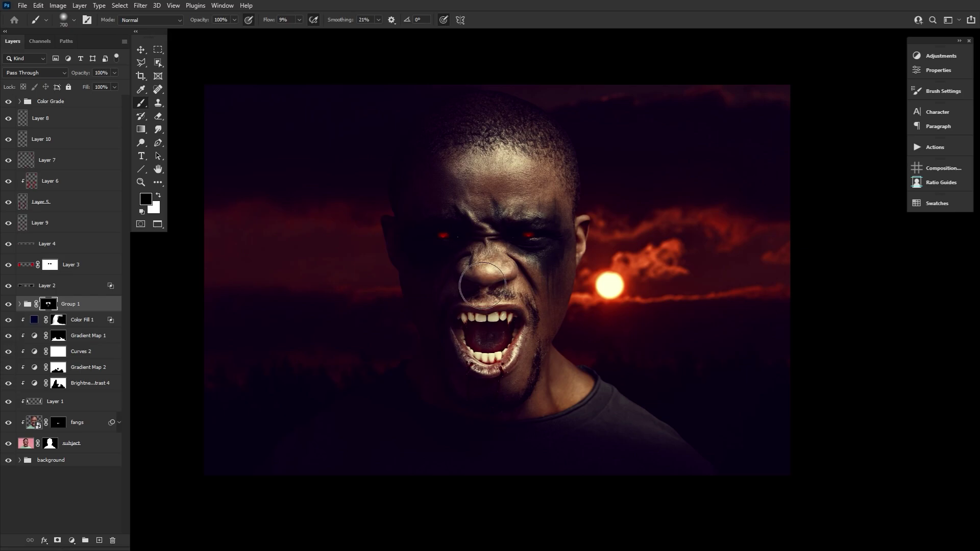
key(z)
click(436, 220)
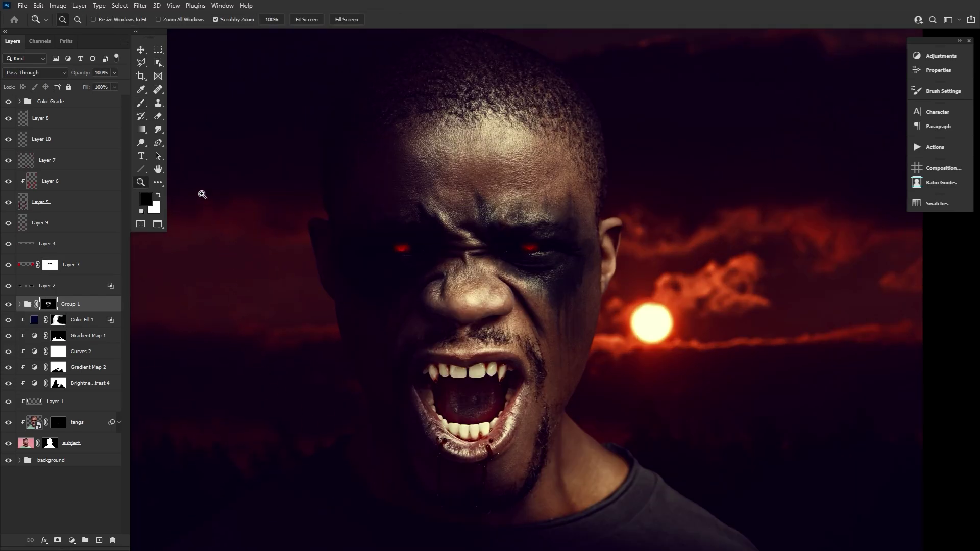
key(b)
key(bracketright)
key(bracketright)
key(bracketright)
key(bracketright)
key(bracketright)
key(bracketright)
key(bracketright)
click(413, 249)
click(536, 249)
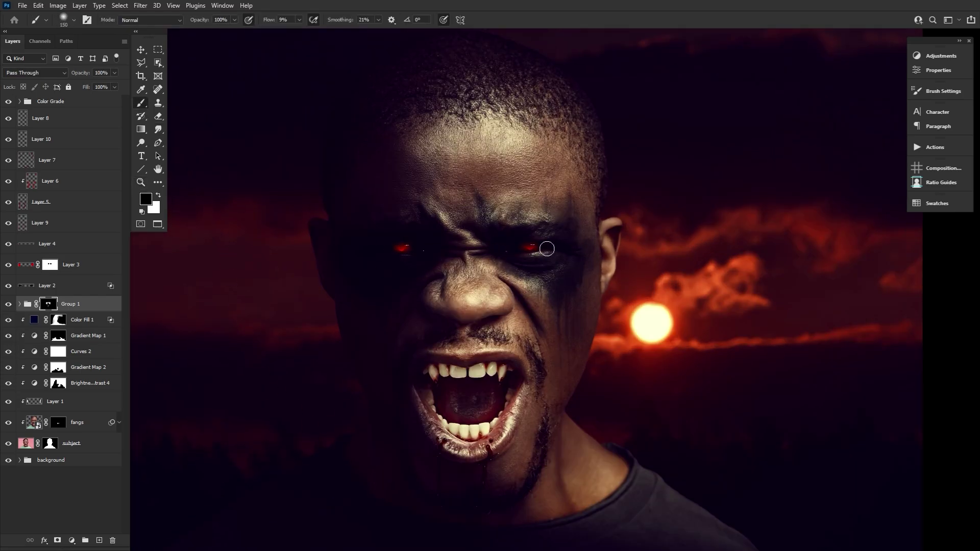
key(bracketright)
key(bracketright)
key(bracketleft)
key(bracketleft)
key(bracketleft)
Step: Duplicate the subject layer beneath the original and set the copy's blend mode to Screen
click(89, 425)
key(x)
shift+click(89, 443)
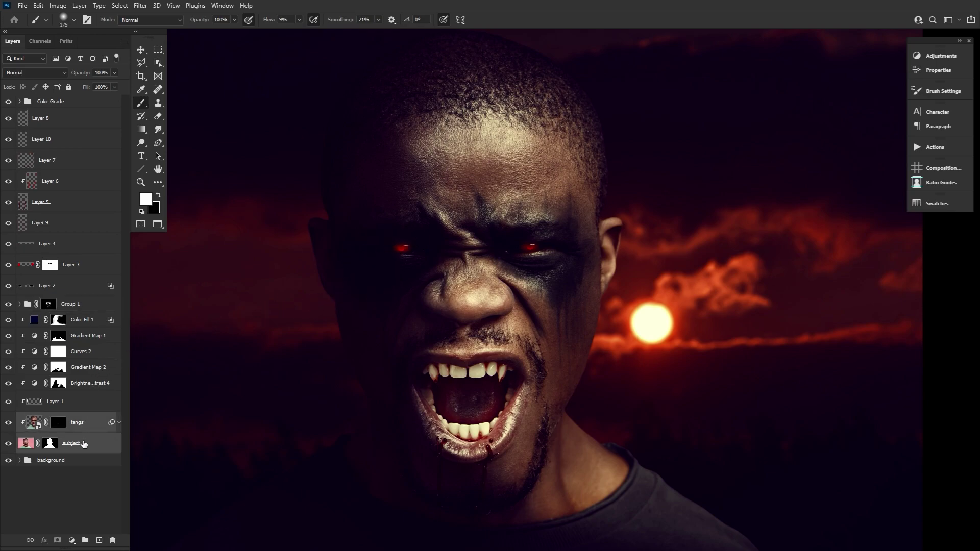
click(101, 449)
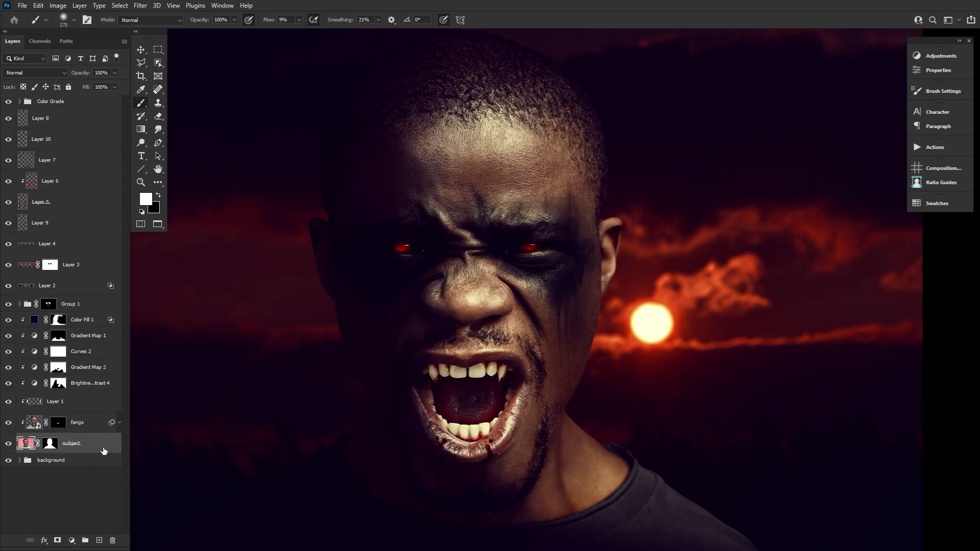
alt+drag(103, 451, 106, 461)
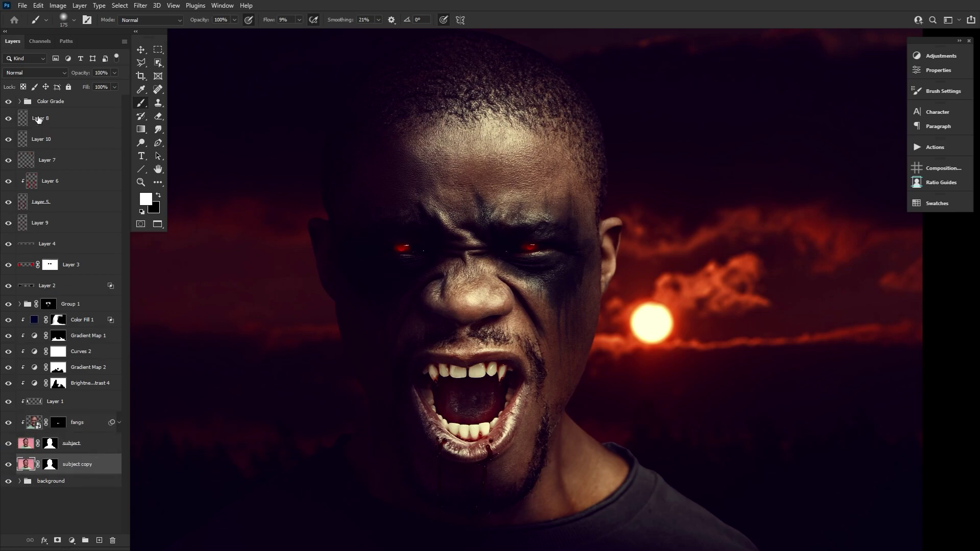
click(34, 72)
click(28, 158)
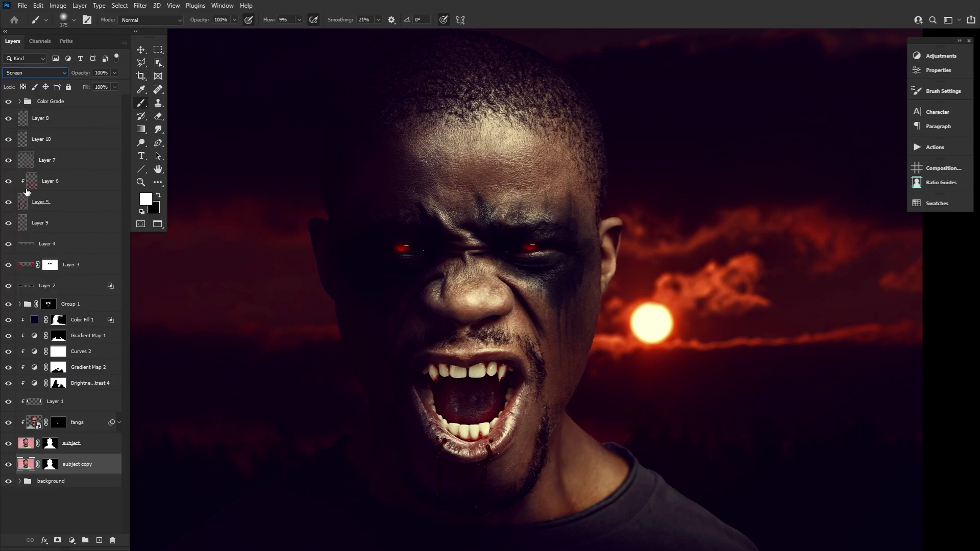
Step: Add a solid color fill of #840000 above the subject copy and clip it to that copy
click(71, 540)
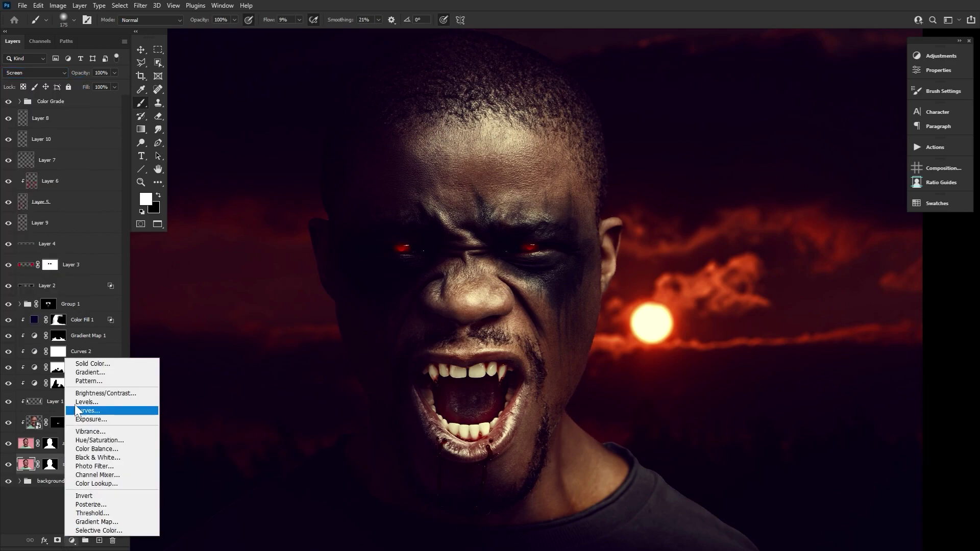
click(96, 364)
text(a30000)
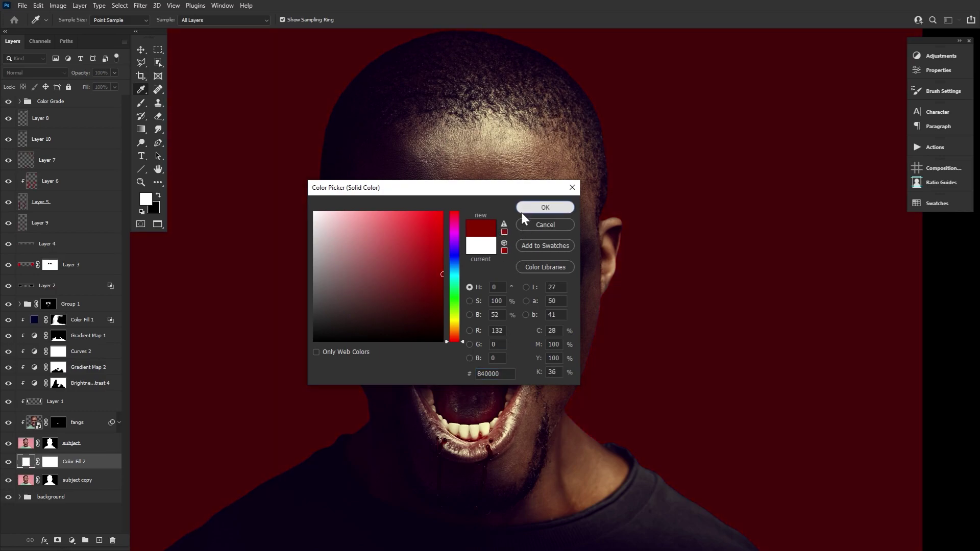
key(Return)
alt+click(96, 469)
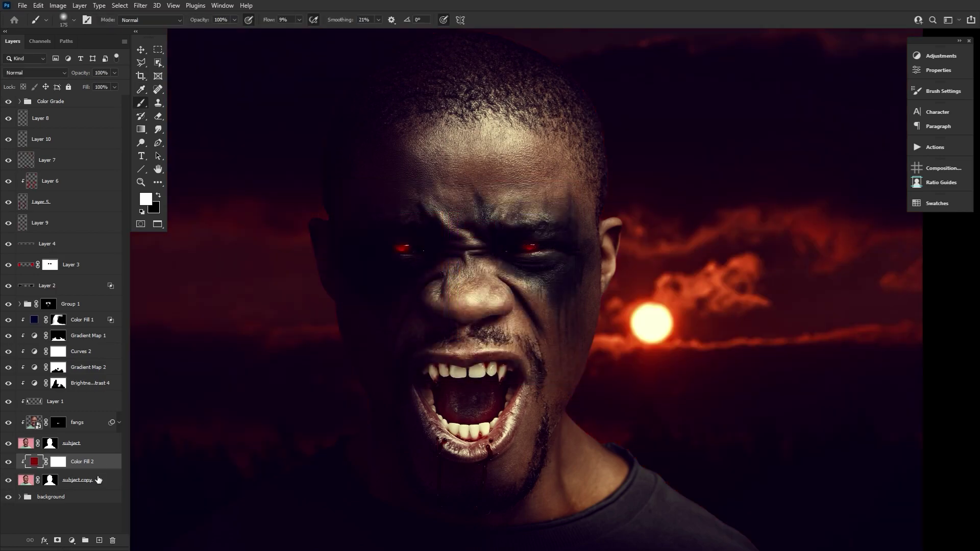
Step: Warp the subject copy outward to form a thin red rim along the head, ear and shoulder on the shadow side
click(102, 483)
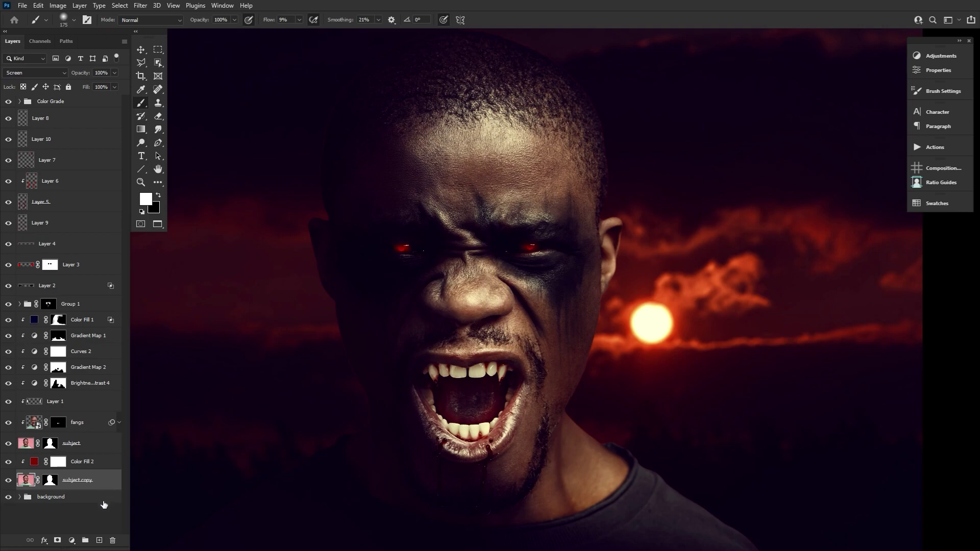
click(141, 50)
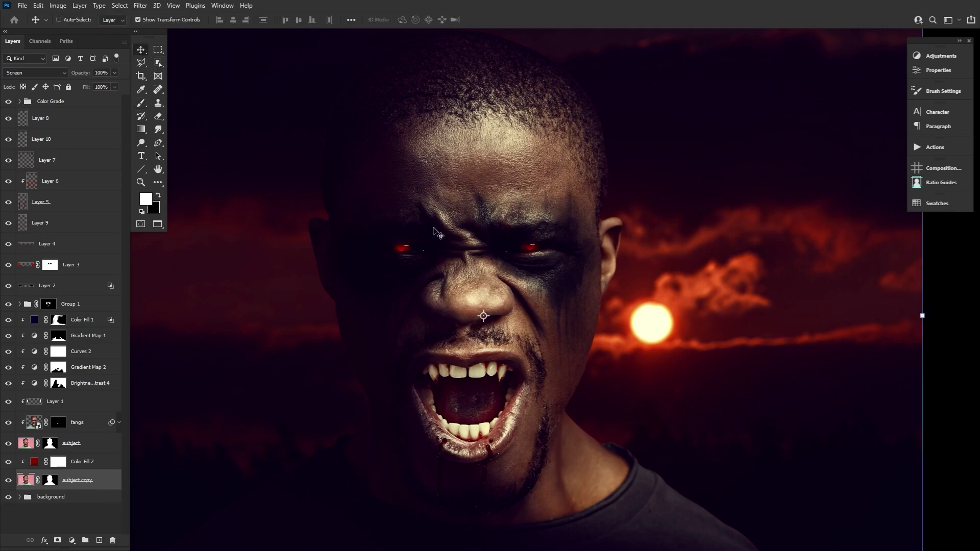
click(925, 313)
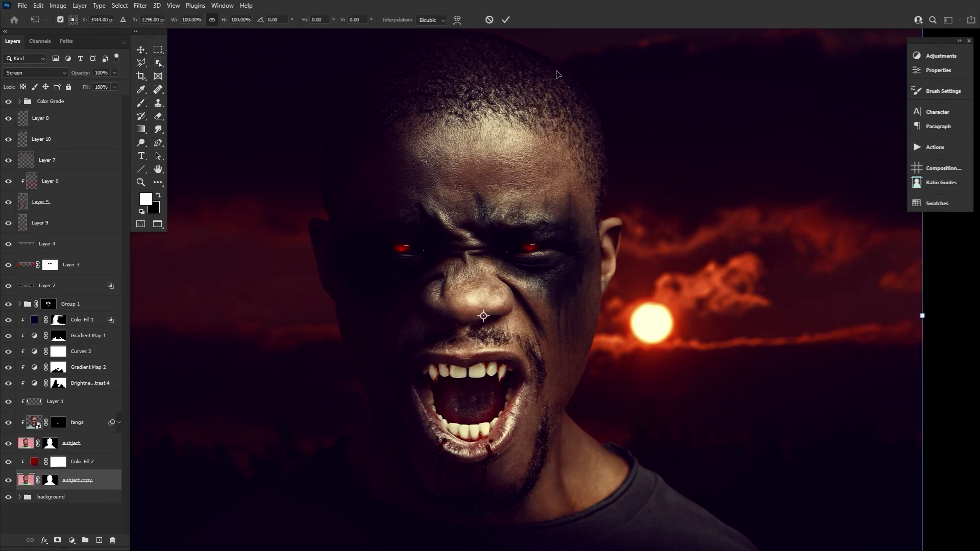
click(456, 20)
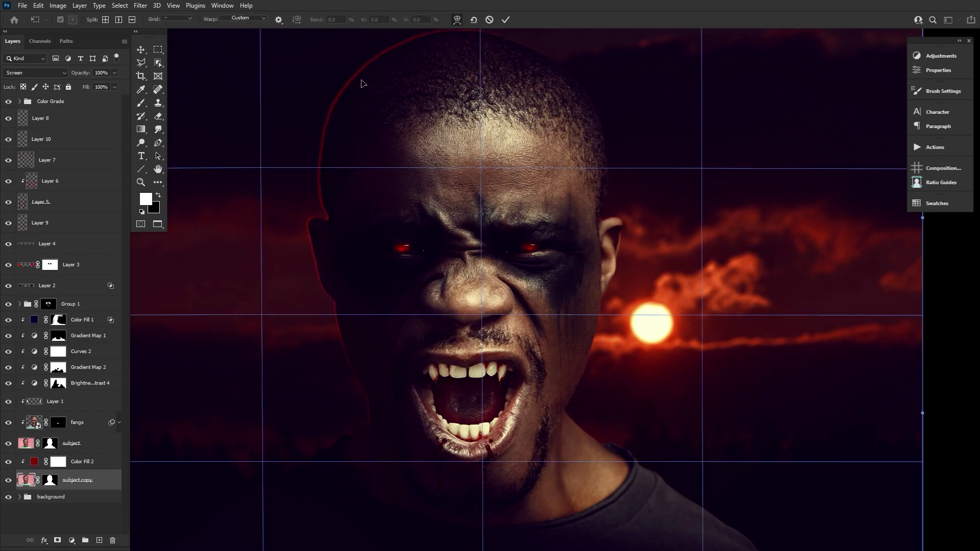
drag(309, 498, 457, 372)
drag(322, 417, 322, 409)
drag(761, 305, 488, 430)
drag(485, 243, 483, 242)
drag(483, 243, 792, 387)
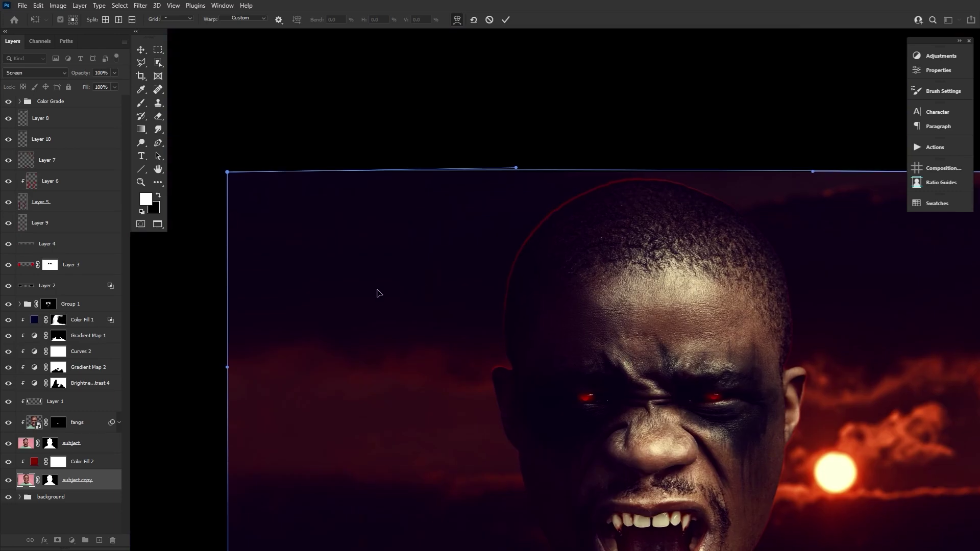
drag(628, 411, 497, 177)
drag(798, 451, 676, 398)
drag(513, 315, 609, 402)
click(506, 20)
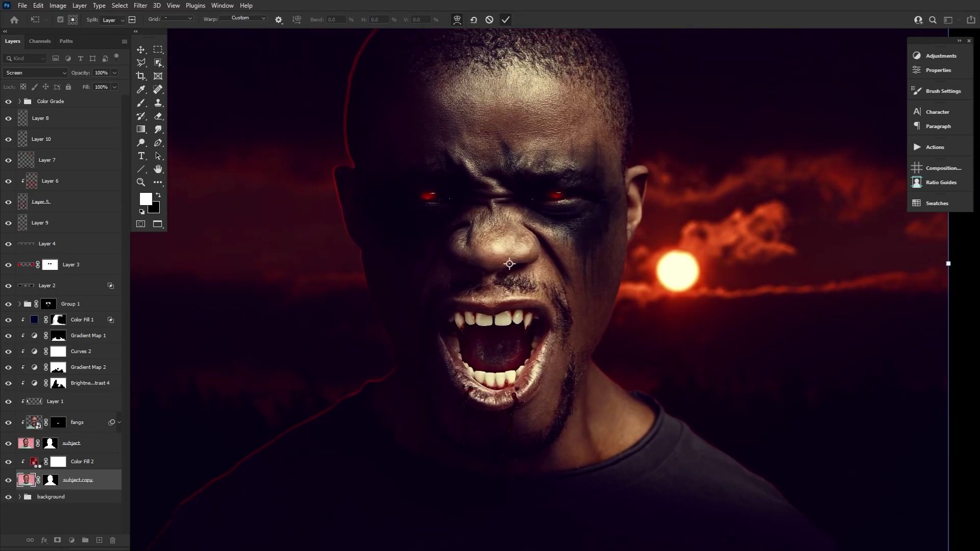
Step: Change Color Fill 2 to a brighter red to strengthen the rim light
double_click(34, 462)
click(438, 263)
key(Return)
drag(474, 265, 457, 299)
double_click(34, 462)
drag(453, 343, 456, 340)
click(545, 208)
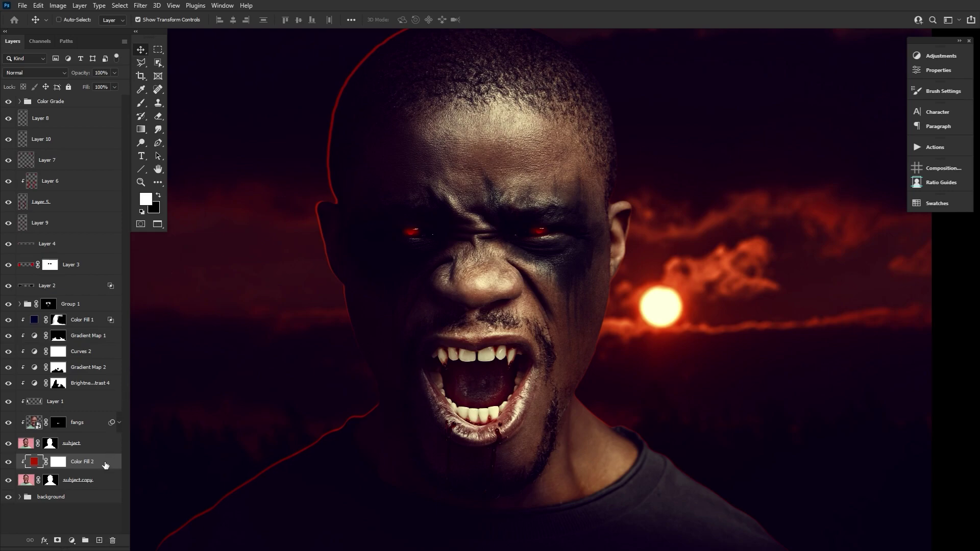
Step: Group the red color fill with the subject copy and add a layer mask to the group
shift+click(112, 480)
click(86, 540)
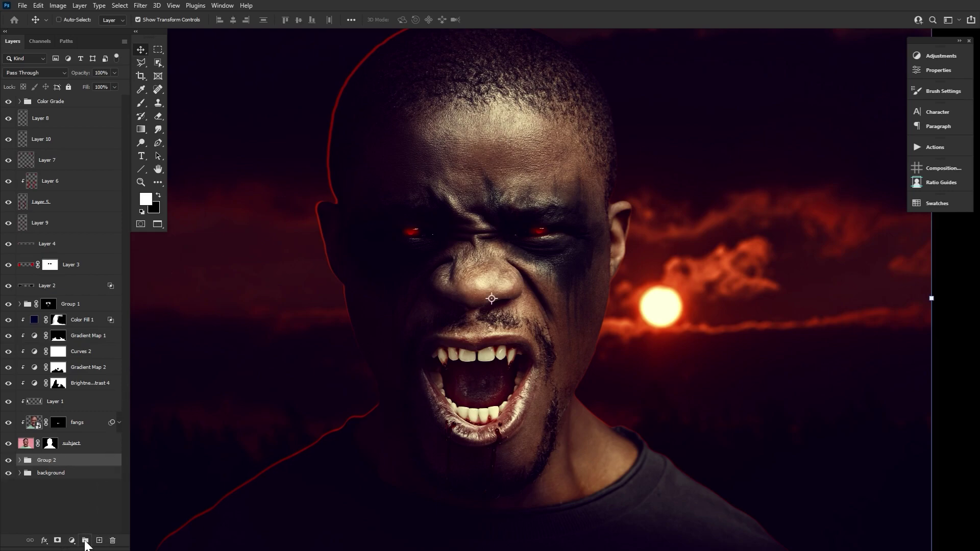
click(57, 540)
Step: Fade the red rim along the lower shoulder by painting black on the Group 2 mask with an 1100 px brush at 100% flow
click(140, 182)
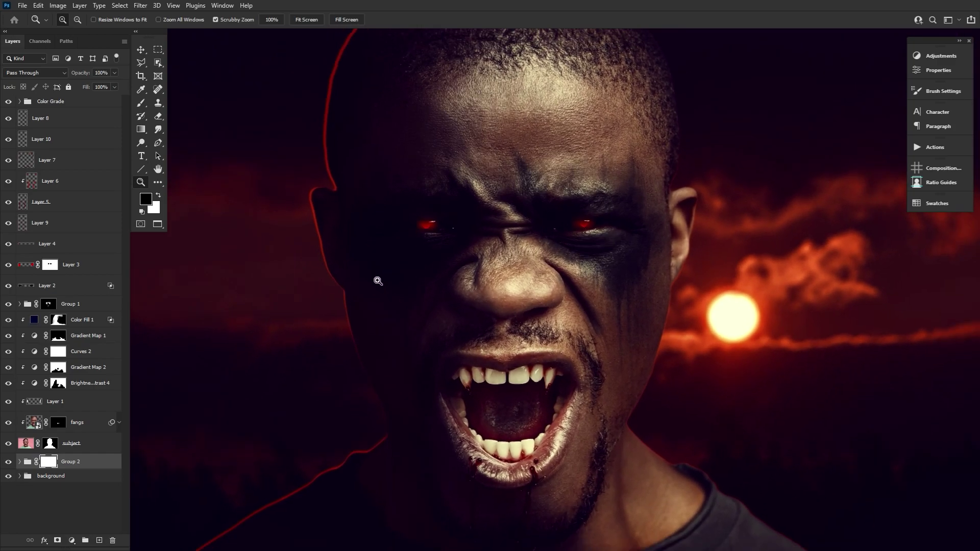
key(ctrl+minus)
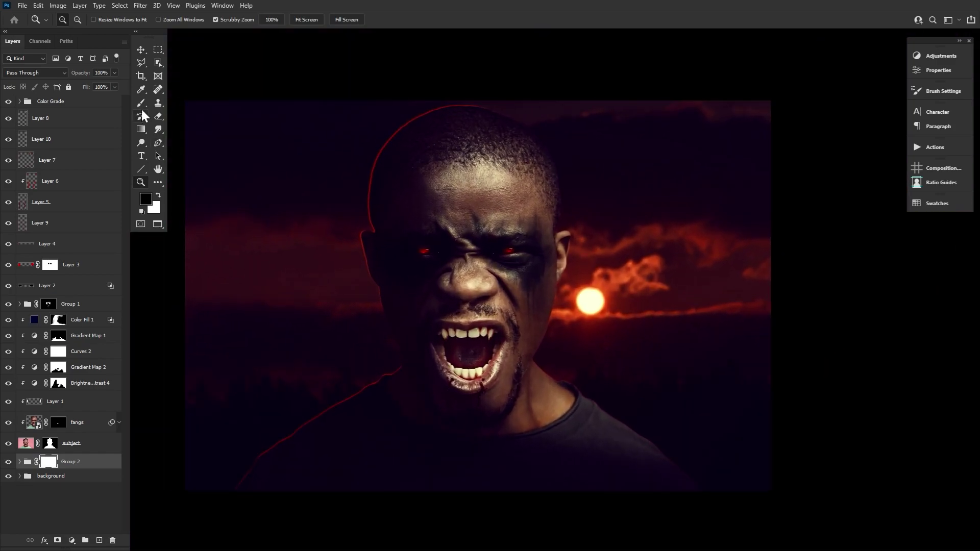
click(141, 104)
key(])
key(])
key(])
key(])
mouse_move(200, 459)
mouse_down()
mouse_move(251, 393)
mouse_move(183, 506)
mouse_up()
drag(271, 23, 364, 26)
drag(258, 369, 167, 509)
drag(168, 508, 267, 371)
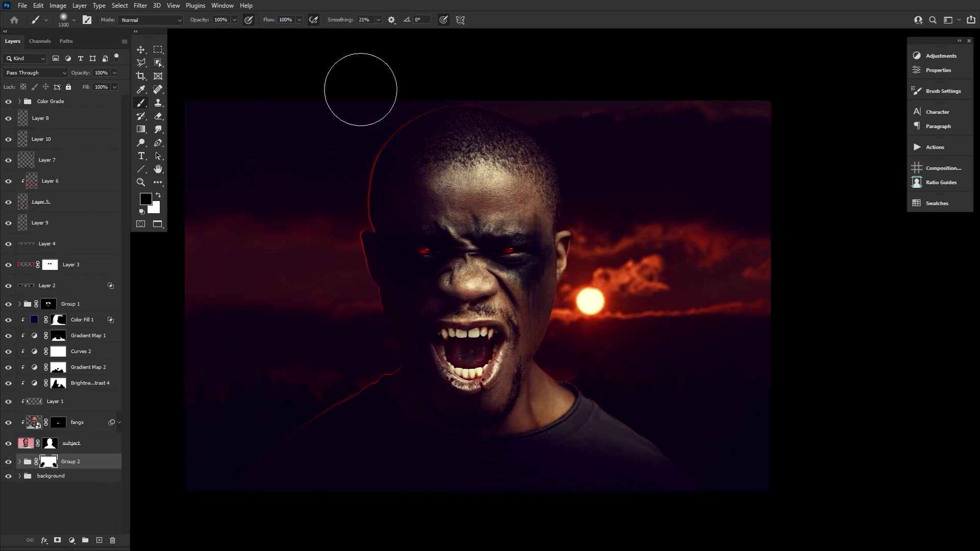
Step: Trim the red rim around the head and ear on the Group 2 mask with a black brush of about 400 px
key(bracketleft)
key(bracketleft)
key(bracketleft)
key(bracketleft)
key(bracketleft)
key(bracketleft)
key(bracketleft)
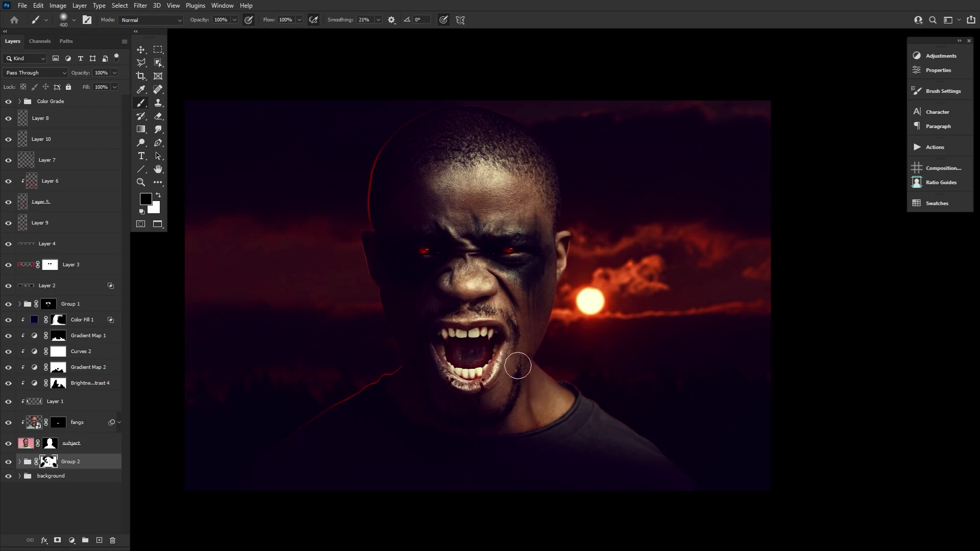
key(bracketright)
Step: Add a new layer above Layer 8, set it to Screen, and pick a bright red foreground color
key(x)
click(99, 540)
click(51, 72)
click(32, 157)
click(146, 199)
drag(442, 275, 444, 244)
click(558, 207)
Step: Paint a soft red glow around the sun and the sunlit side of the head with a greatly enlarged brush
key(bracketright)
key(bracketright)
key(bracketright)
key(bracketright)
key(bracketright)
key(bracketright)
key(bracketright)
key(bracketright)
key(bracketright)
key(bracketright)
key(bracketright)
key(bracketright)
key(bracketright)
mouse_move(578, 323)
mouse_down()
mouse_move(549, 297)
mouse_move(539, 348)
mouse_move(577, 253)
mouse_move(550, 159)
mouse_up()
Step: Extend the red glow over the shadow-side shoulder with a larger brush, reducing the brush flow to 4%
key(bracketright)
key(bracketright)
key(bracketright)
key(bracketright)
key(bracketright)
mouse_move(345, 402)
mouse_down()
mouse_move(278, 280)
mouse_move(212, 485)
mouse_move(285, 511)
mouse_up()
key(bracketleft)
key(bracketleft)
key(bracketleft)
key(bracketleft)
key(bracketleft)
key(bracketleft)
key(0)
key(4)
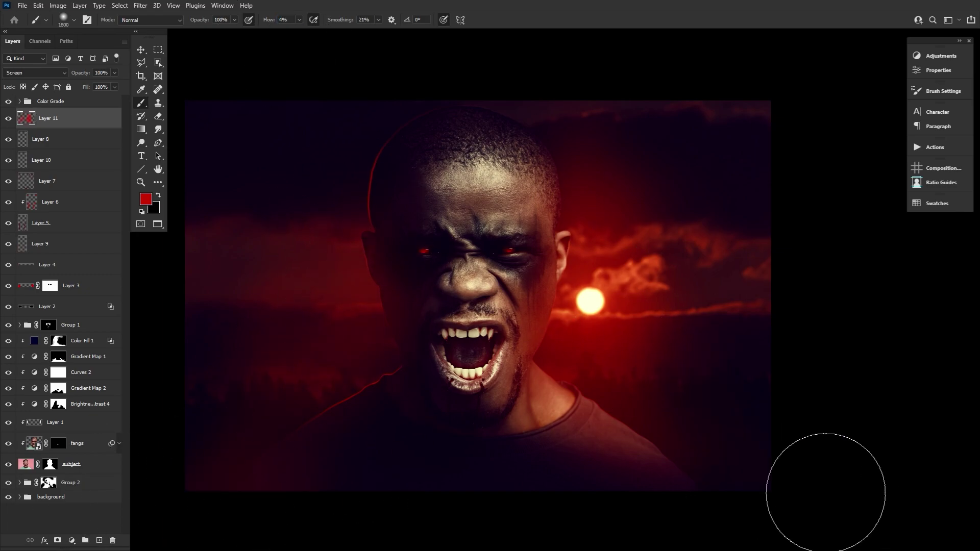
Step: Add a Screen layer above Group 2 and paint a faint red haze behind the subject with a 1000 px brush
click(103, 481)
key(ctrl+shift+alt+n)
key(bracketleft)
key(bracketleft)
key(bracketleft)
key(bracketleft)
key(bracketleft)
key(bracketleft)
key(bracketleft)
key(bracketleft)
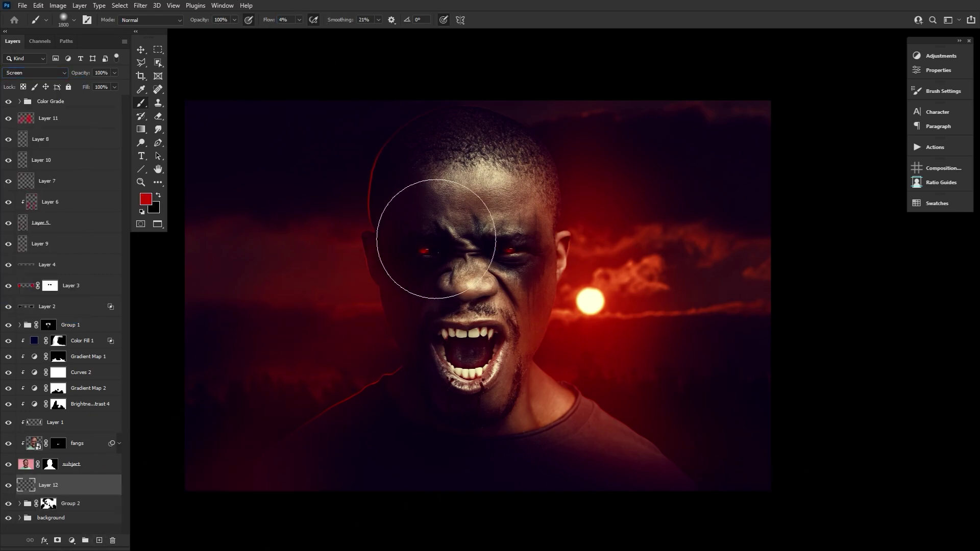
mouse_move(588, 449)
mouse_down()
mouse_move(529, 189)
mouse_move(554, 465)
mouse_move(393, 421)
mouse_move(444, 283)
mouse_up()
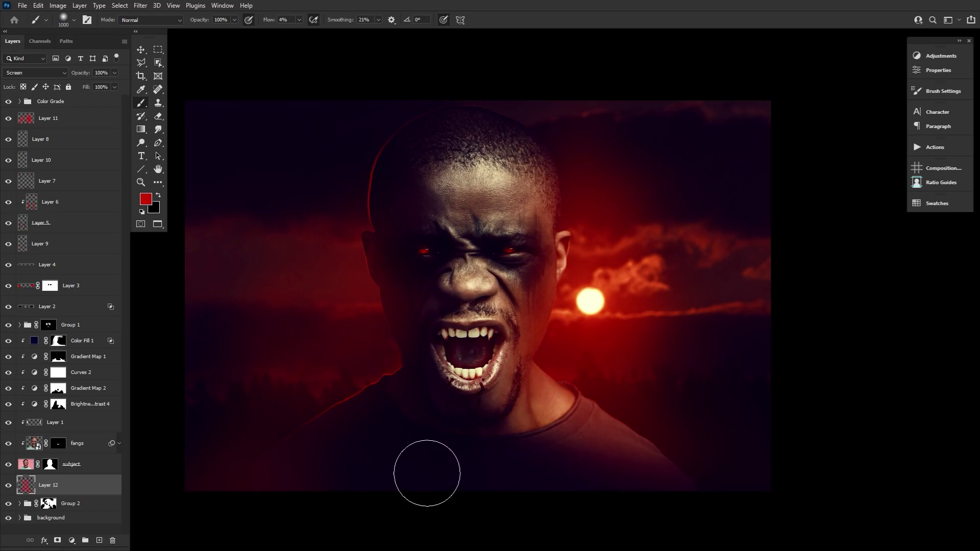
Step: Add a new layer above Color Fill 1, clip it to the subject stack, and set its blend mode to Screen
click(72, 118)
click(73, 76)
click(86, 306)
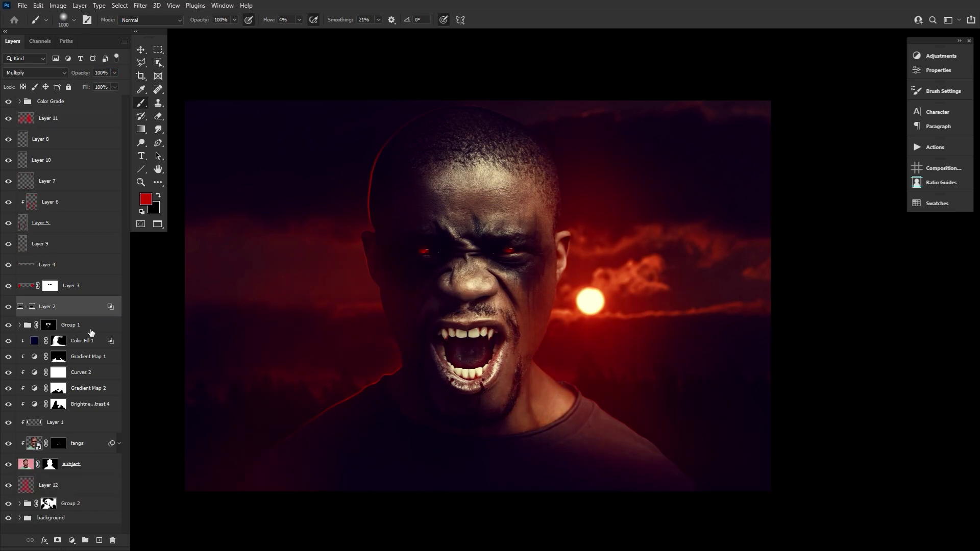
click(96, 345)
key(ctrl+shift+alt+n)
alt+click(95, 349)
click(34, 73)
click(23, 151)
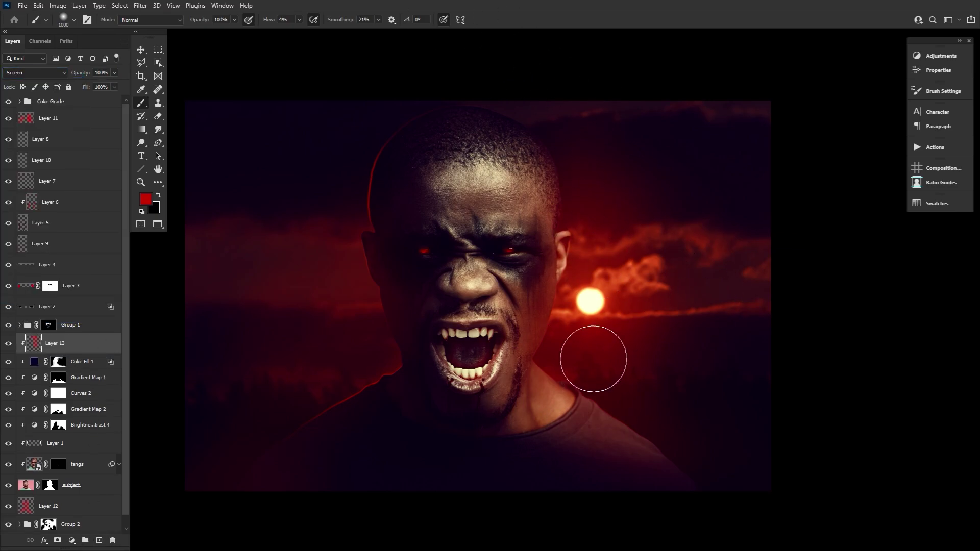
Step: Reduce the brush size to 100 px for fine red glow work on the clipped Screen layer above Color Fill 1
key(bracketleft)
key(bracketleft)
key(bracketleft)
key(bracketleft)
key(bracketleft)
key(bracketleft)
key(bracketleft)
key(bracketleft)
key(bracketleft)
key(bracketleft)
key(bracketleft)
key(bracketleft)
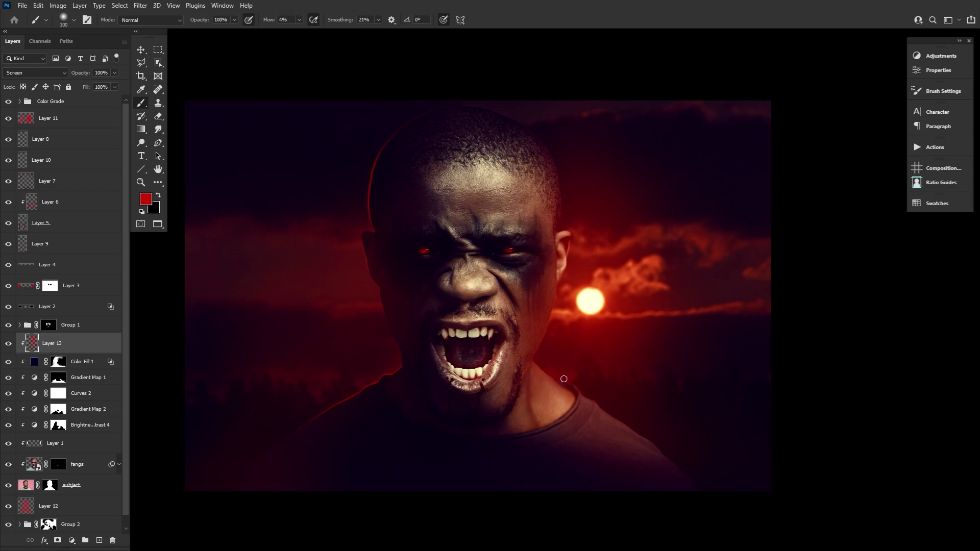